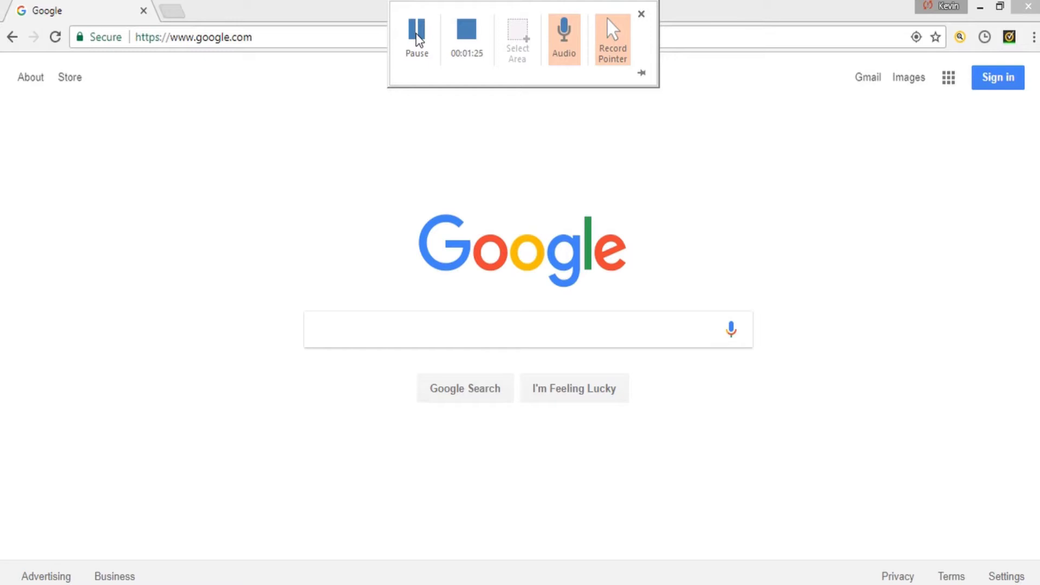
- Search Google for yardbook and open the 'Log In - Yardbook' result
left_click(348, 333)
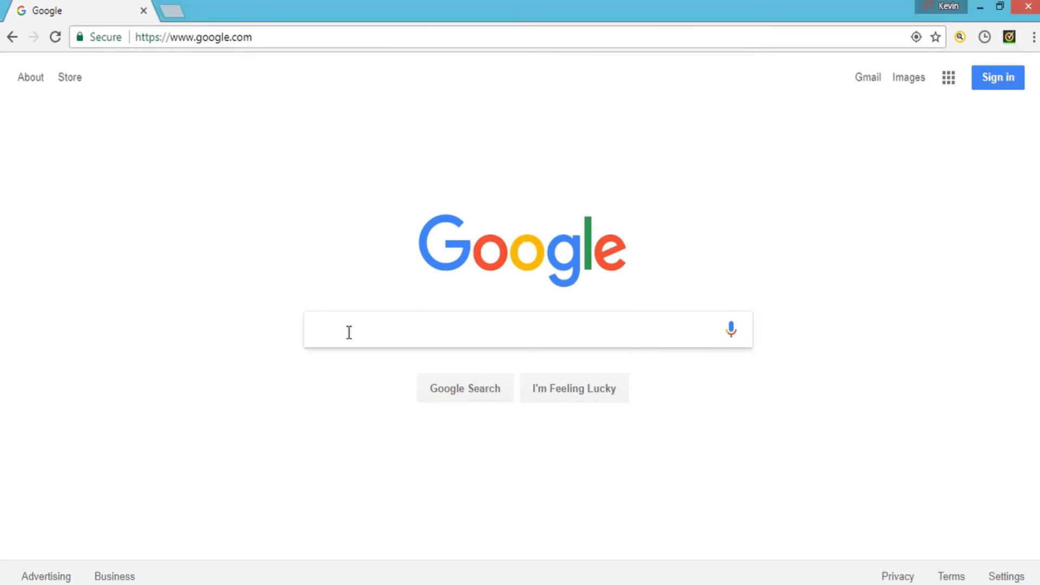
type("yard")
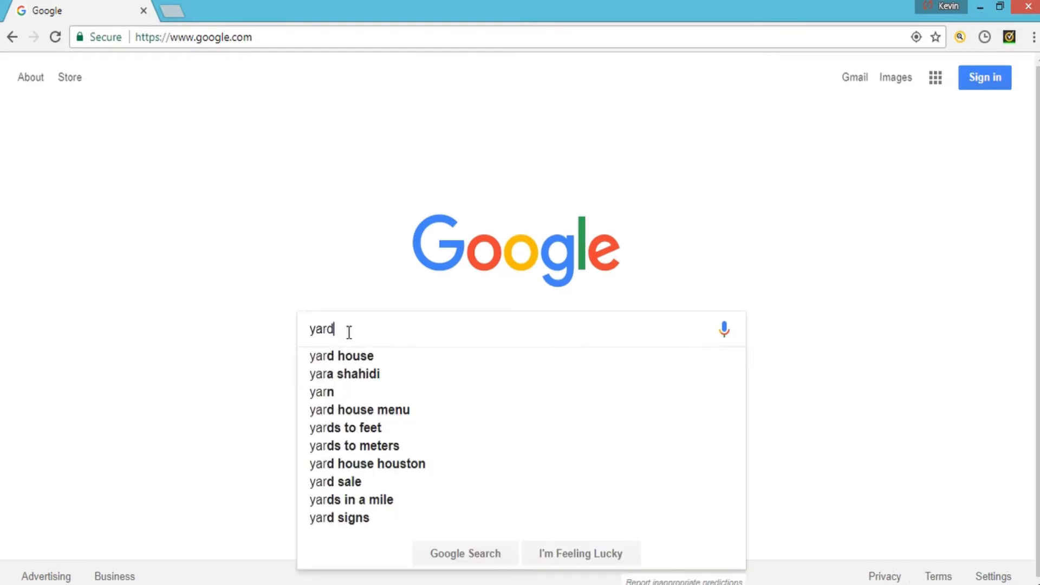
type("book.com")
key("BackSpace")
key("BackSpace")
key("BackSpace")
key("BackSpace")
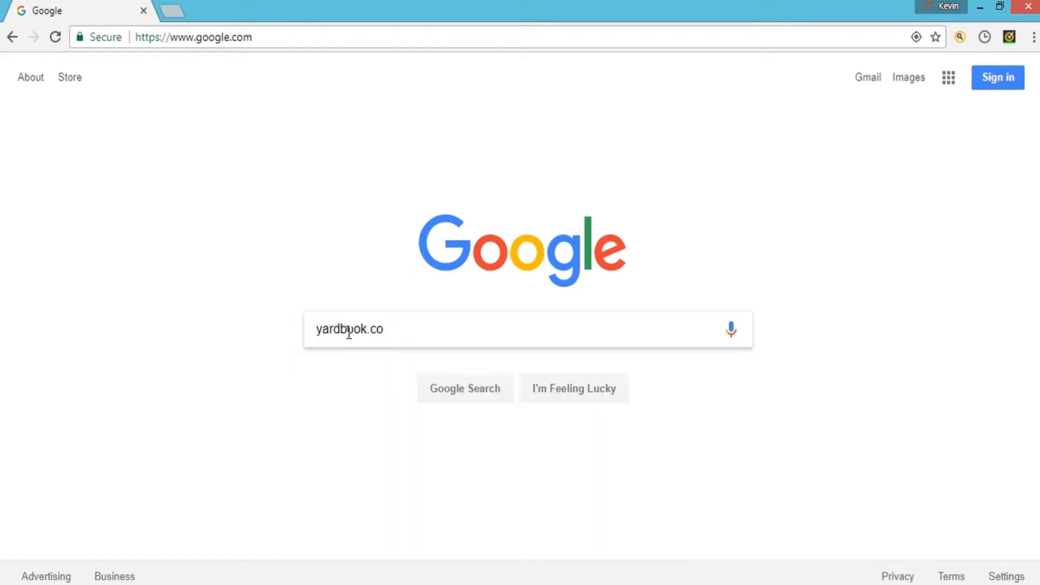
key("Return")
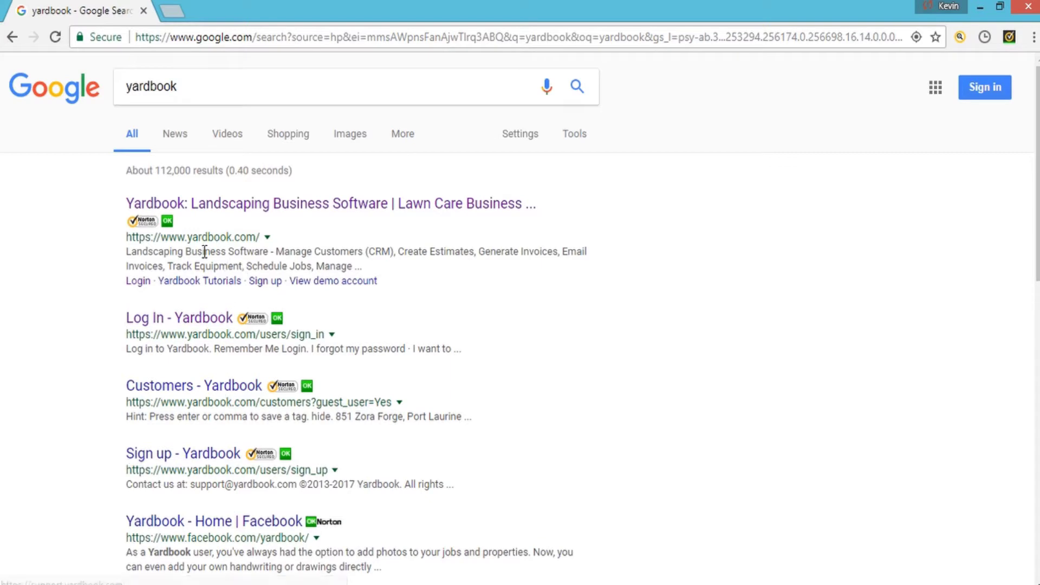
left_click(198, 318)
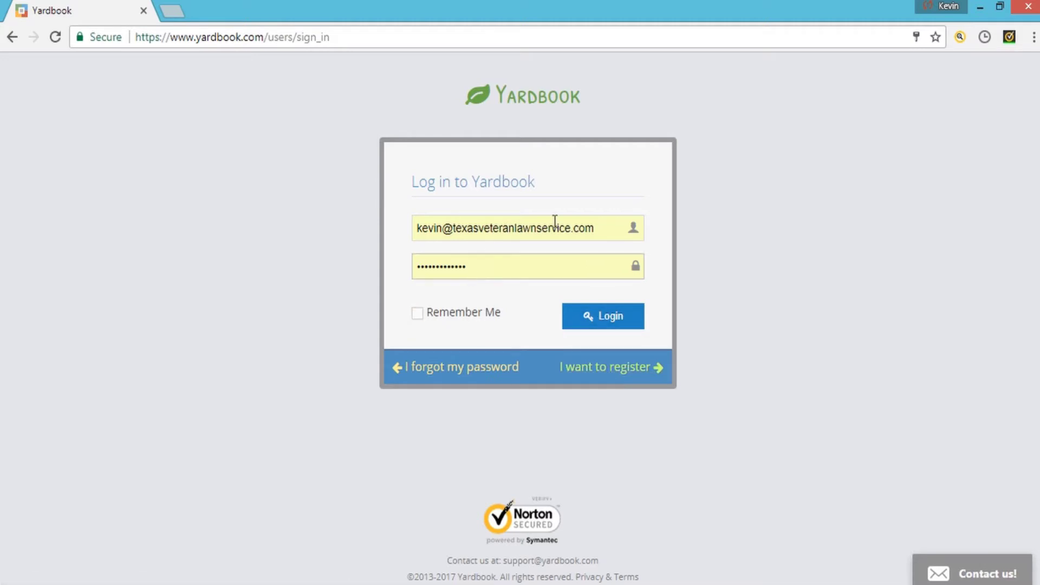
- Log in to Yardbook using the saved e-mail and password
left_click(623, 318)
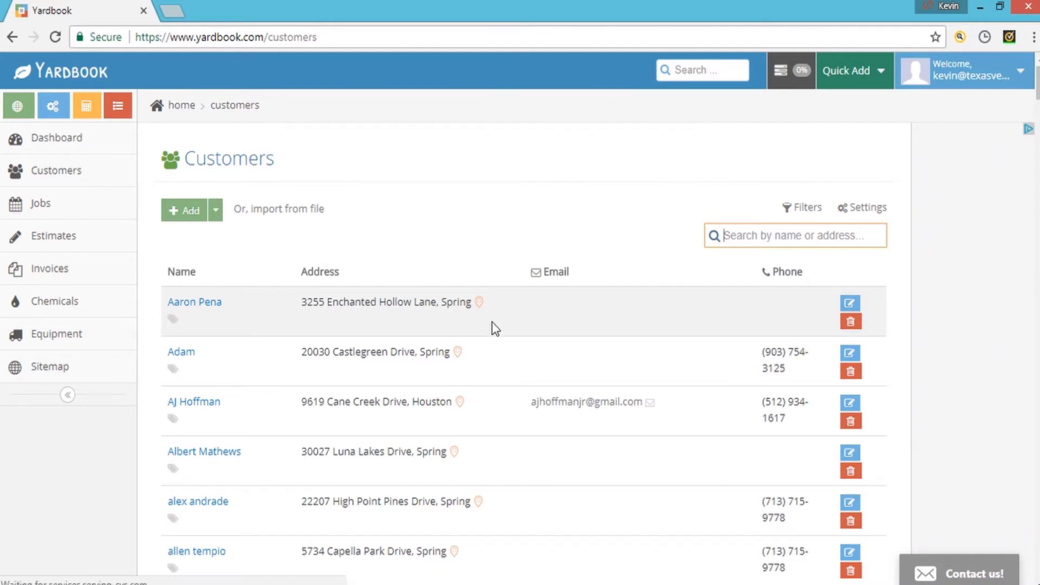
- Scroll through the Customers list, then start a new customer with the green Add button
scroll(446, 350, "down", 20)
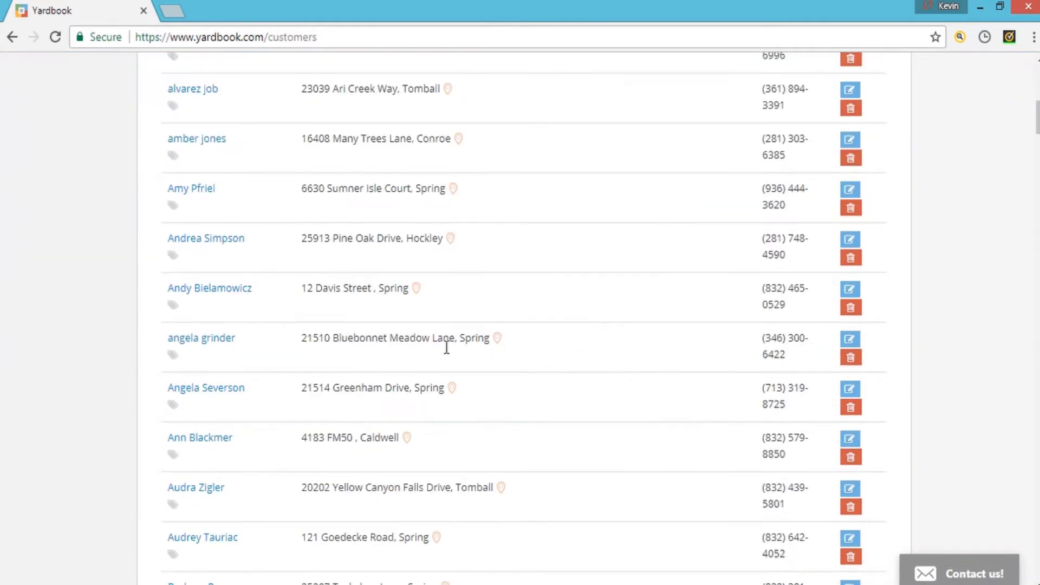
scroll(445, 348, "down", 20)
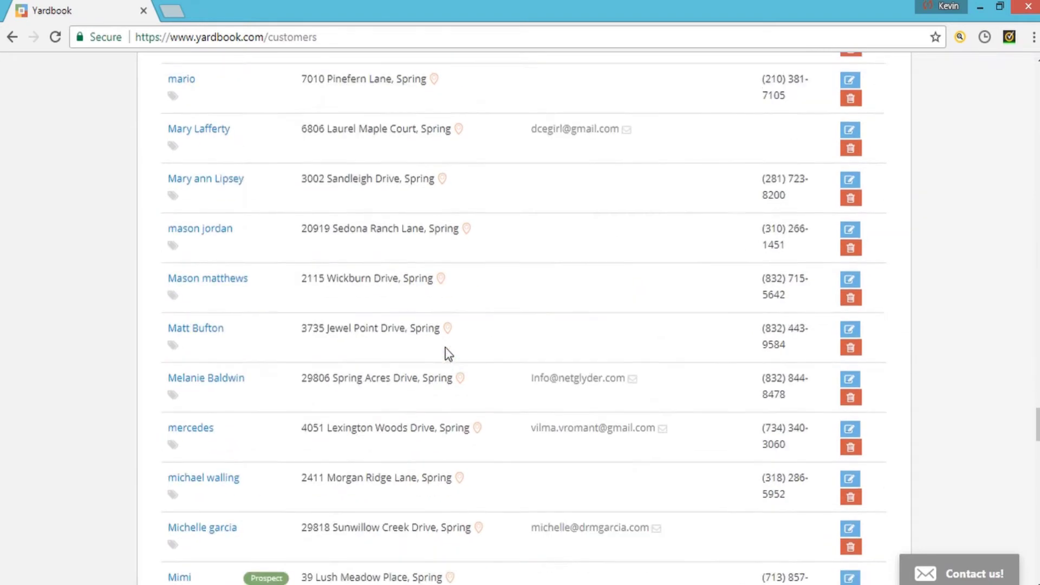
scroll(445, 346, "up", 20)
scroll(446, 346, "up", 20)
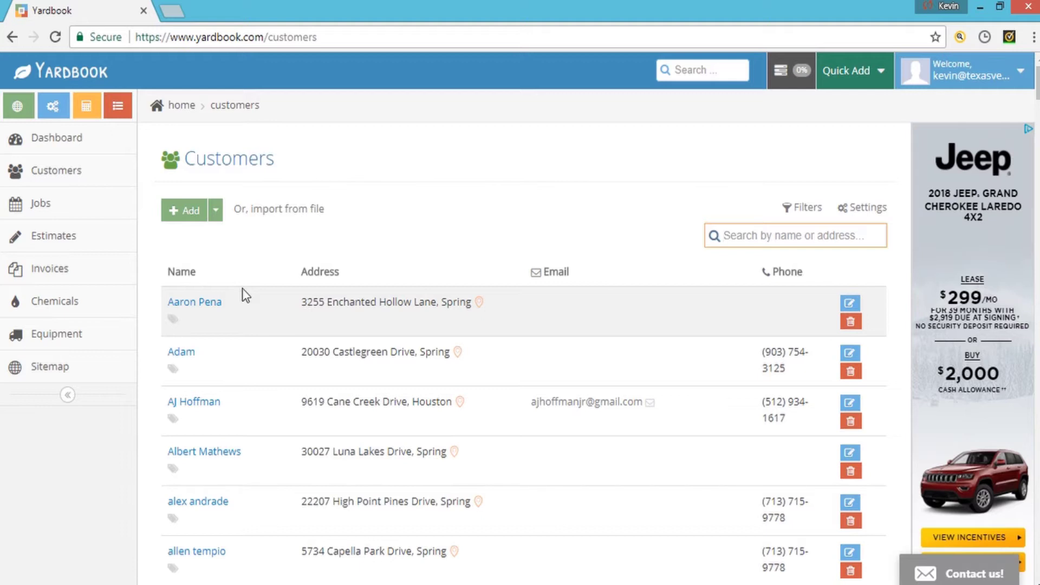
left_click(191, 218)
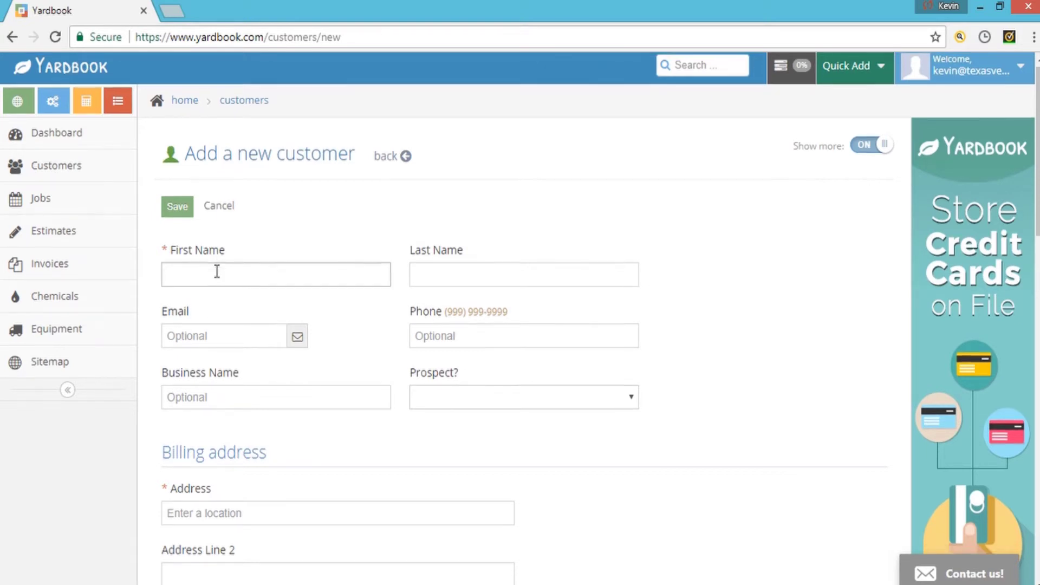
- Enter the customer's first name and last name in the First Name and Last Name fields
scroll(217, 272, "down", 15)
scroll(217, 272, "down", 5)
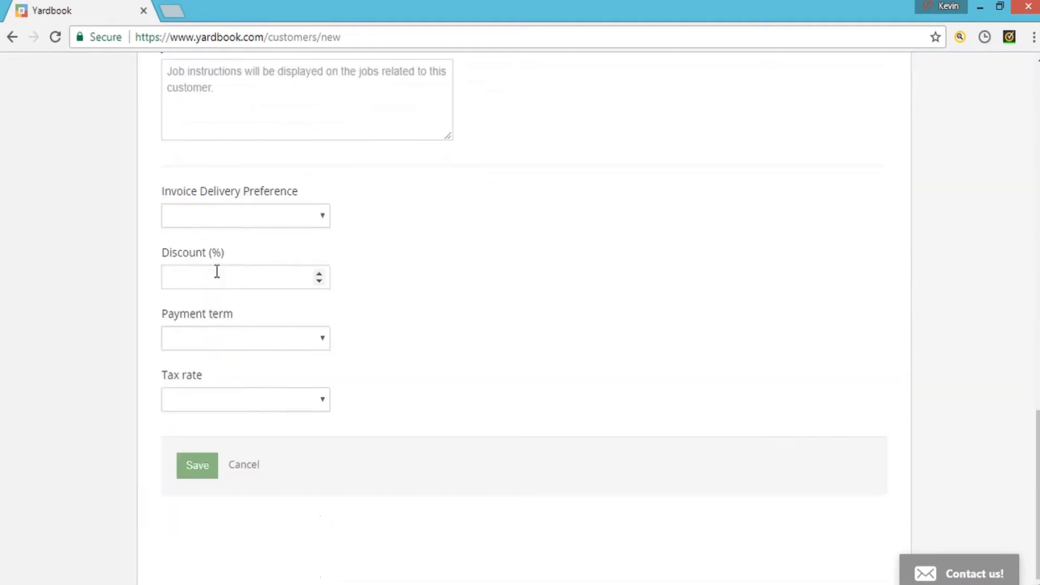
scroll(217, 272, "up", 20)
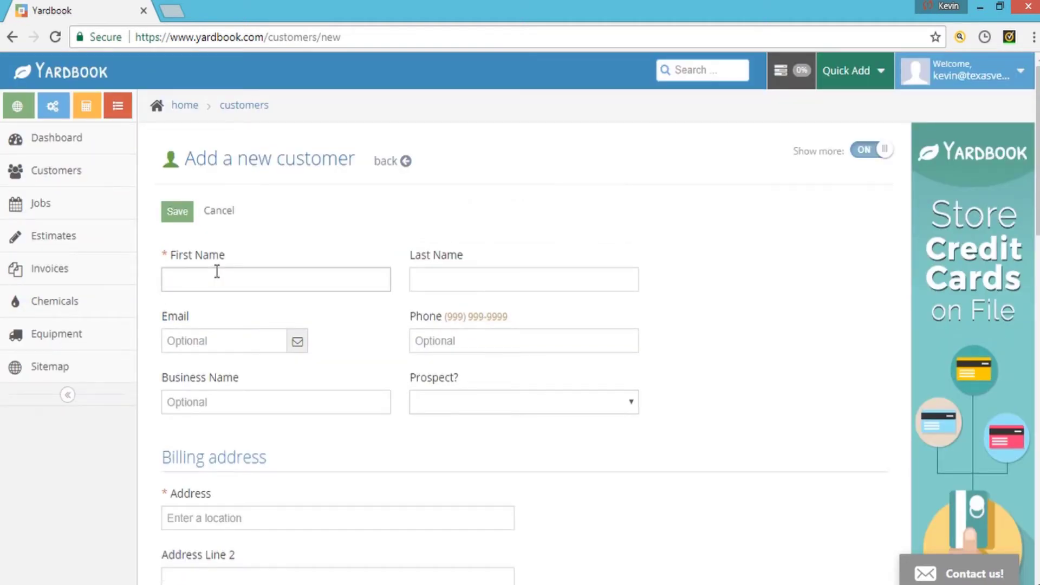
left_click(224, 277)
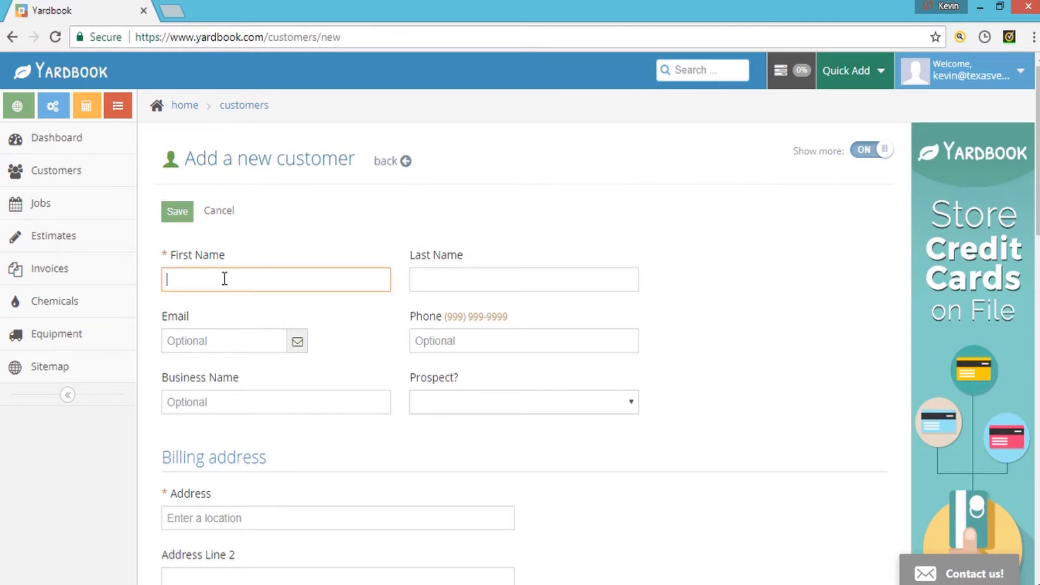
key("Tab")
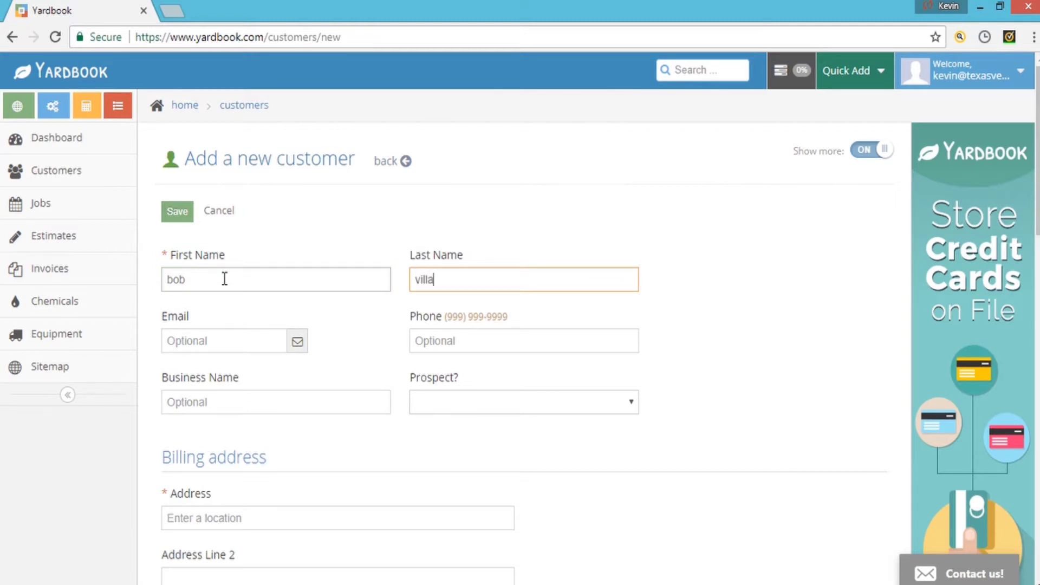
left_click(258, 347)
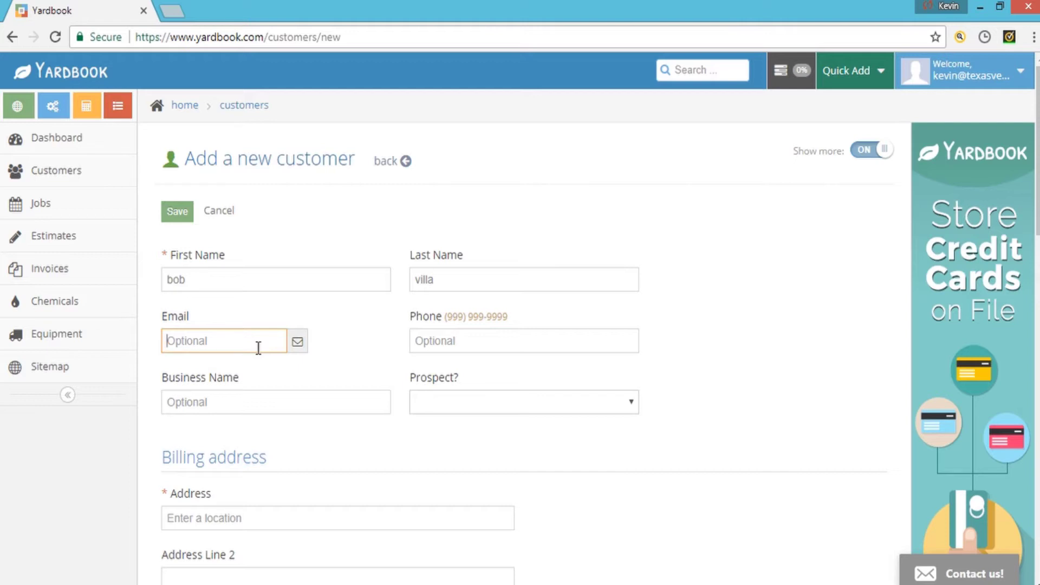
- Enter the customer's phone number, leaving Business Name and Prospect status blank
left_click(439, 341)
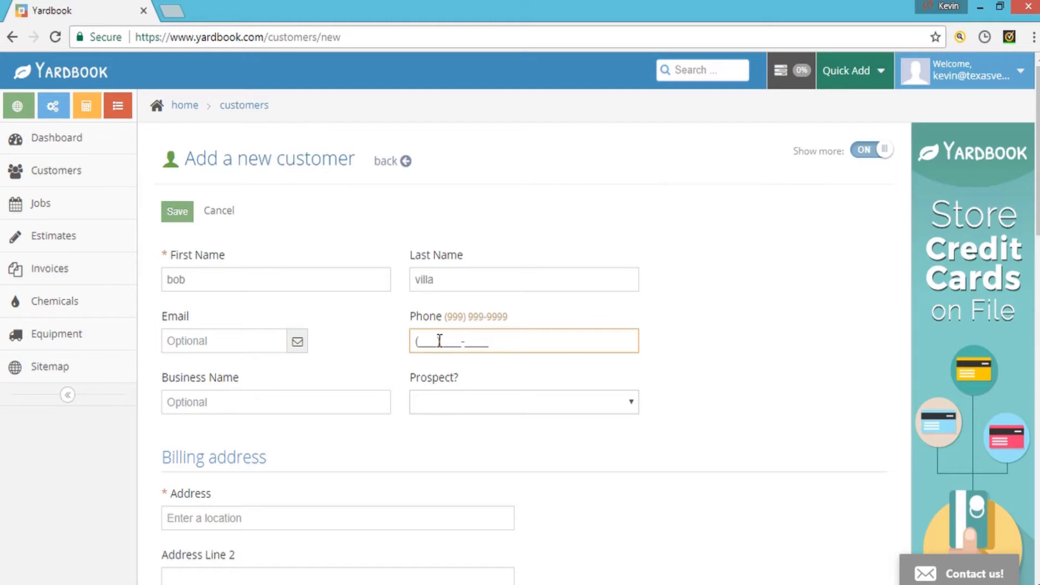
scroll(439, 340, "down", 9)
scroll(439, 341, "up", 3)
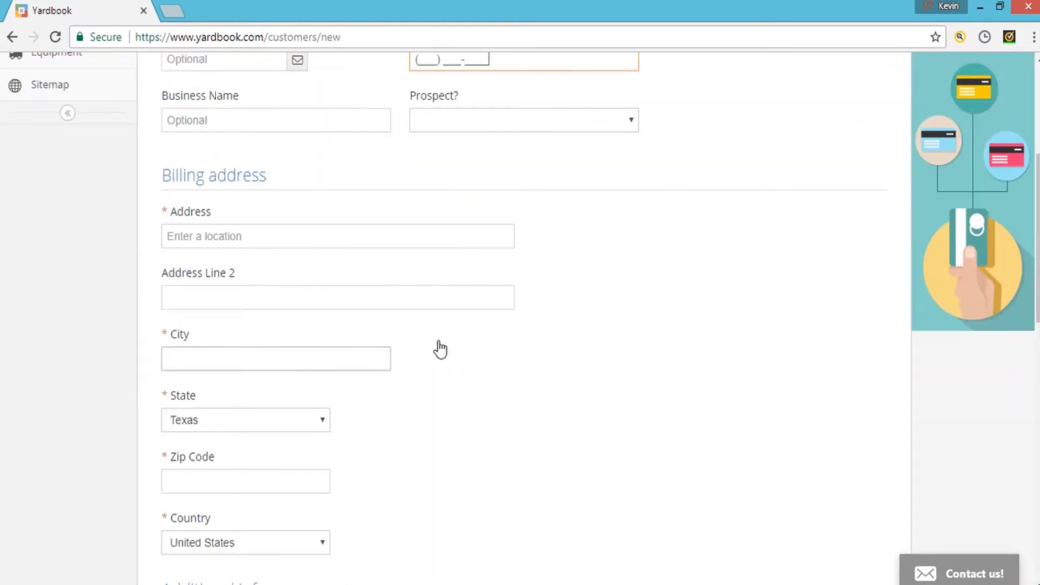
scroll(440, 349, "up", 5)
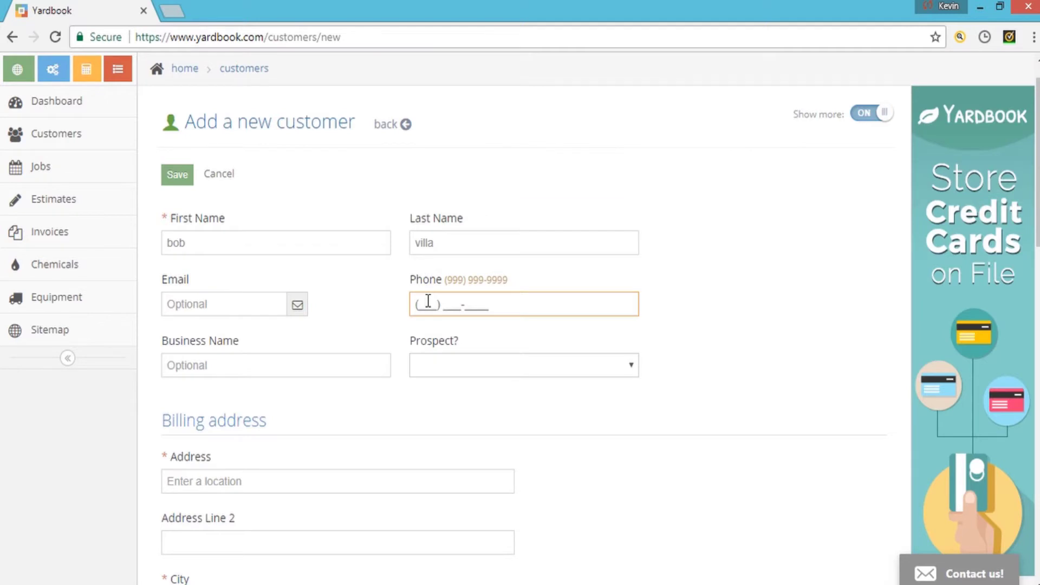
type("123) 465-")
type("7895")
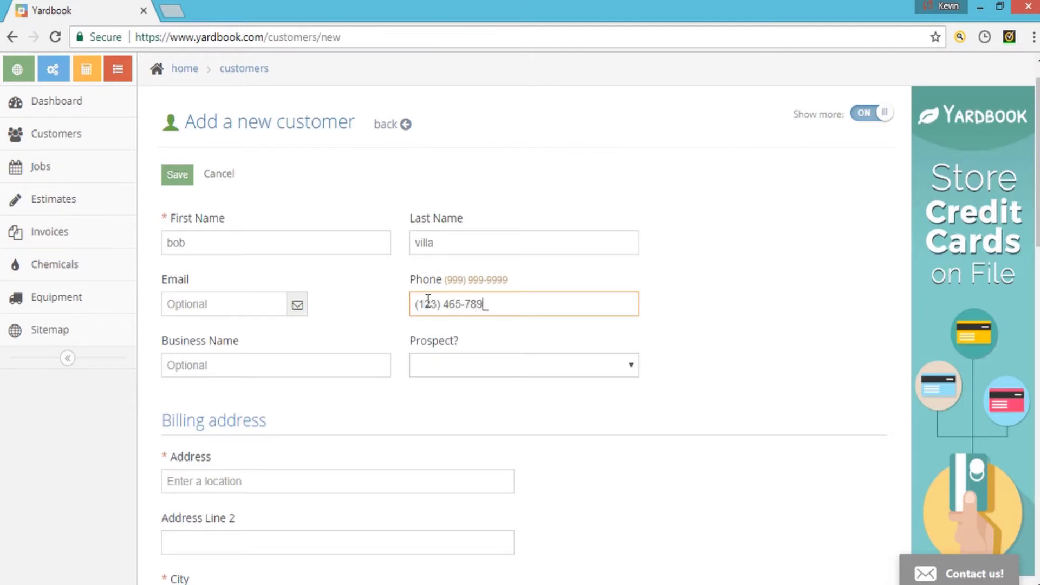
left_click(371, 365)
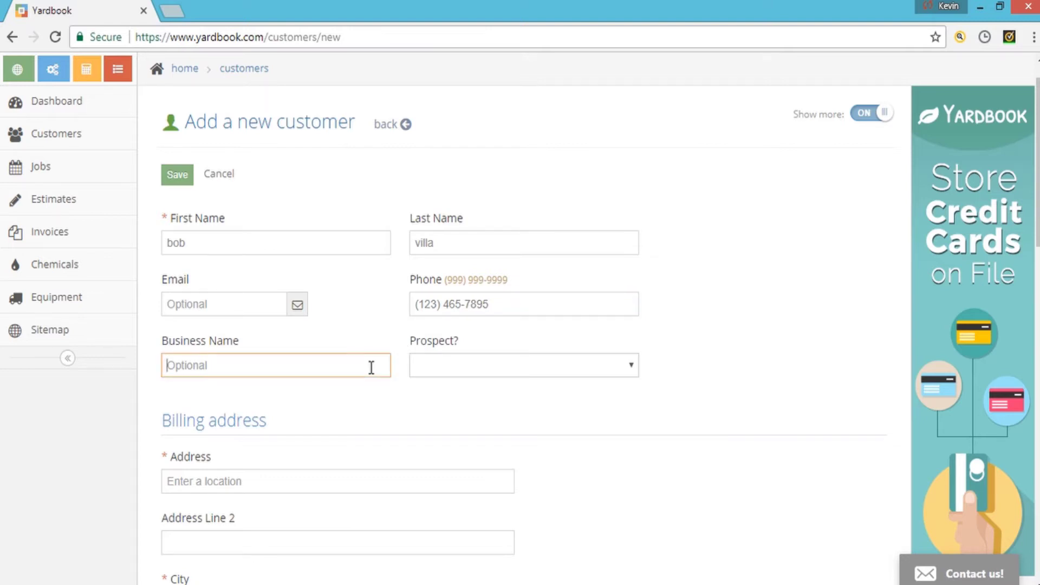
left_click(606, 381)
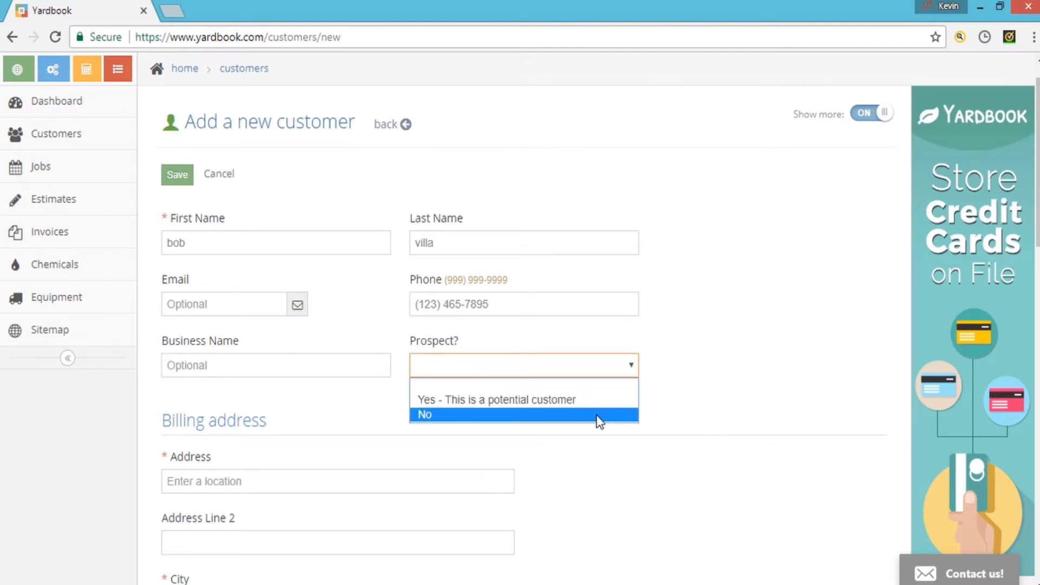
left_click(724, 391)
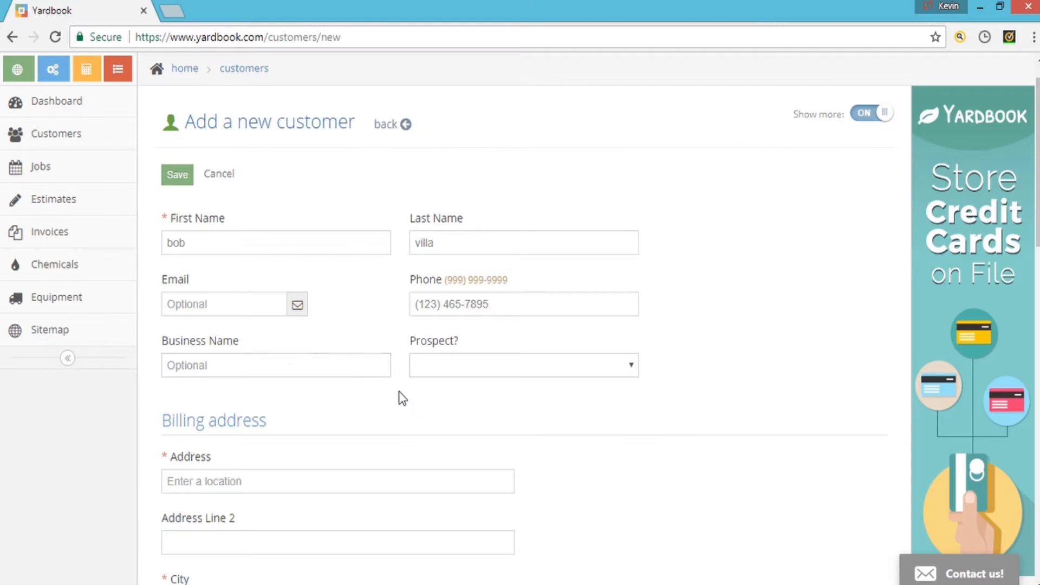
scroll(408, 380, "down", 3)
left_click(301, 328)
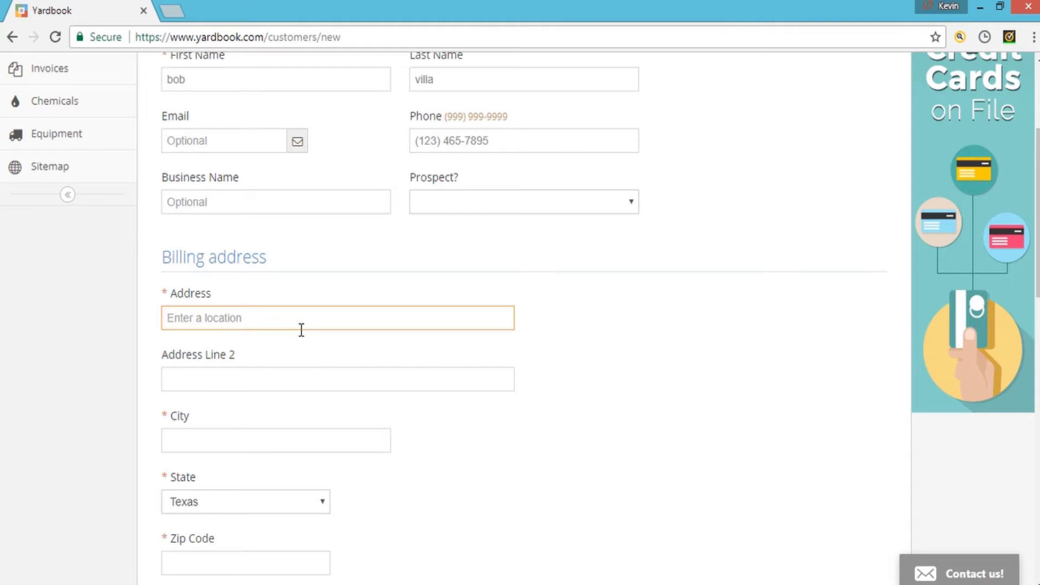
- Start the billing street address and accept the first Google suggestion to autofill city and zip
type("452")
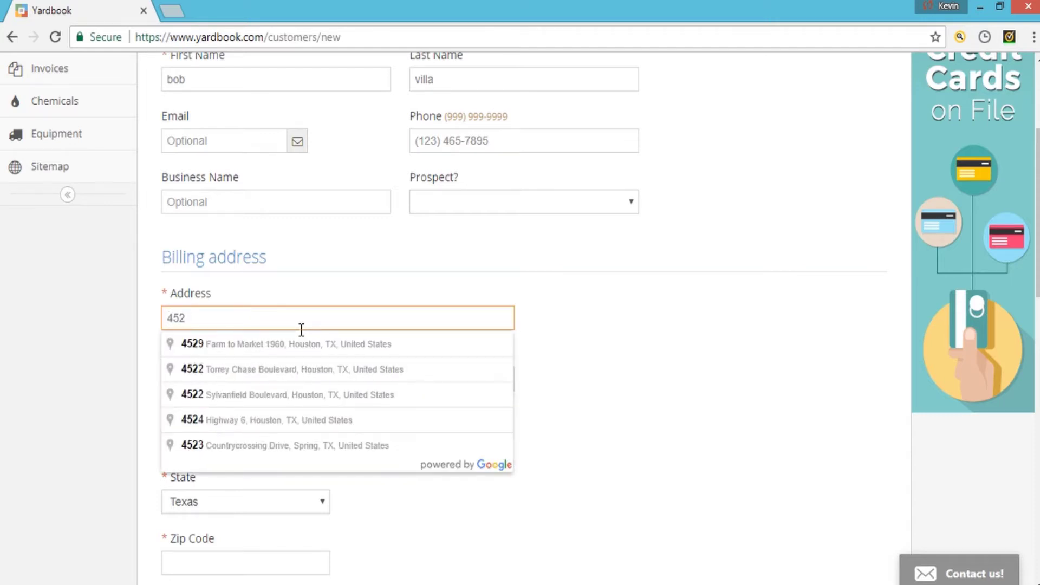
key("Down")
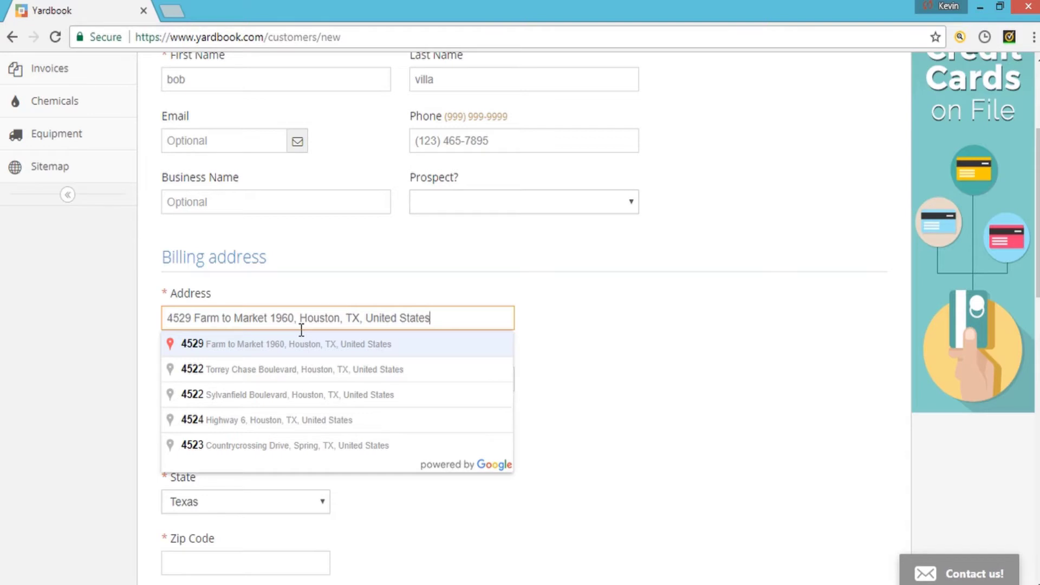
key("Return")
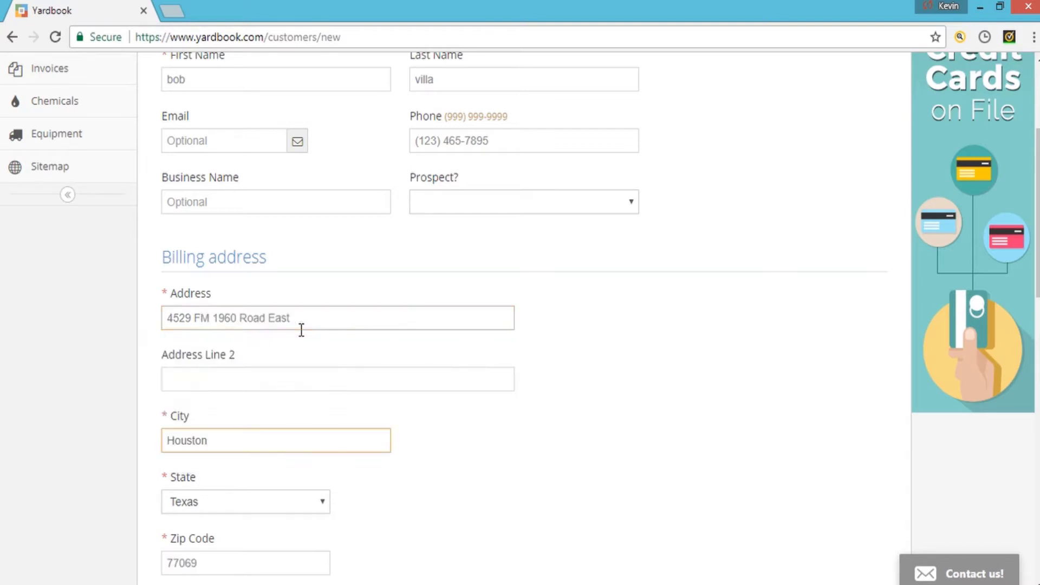
scroll(316, 319, "down", 3)
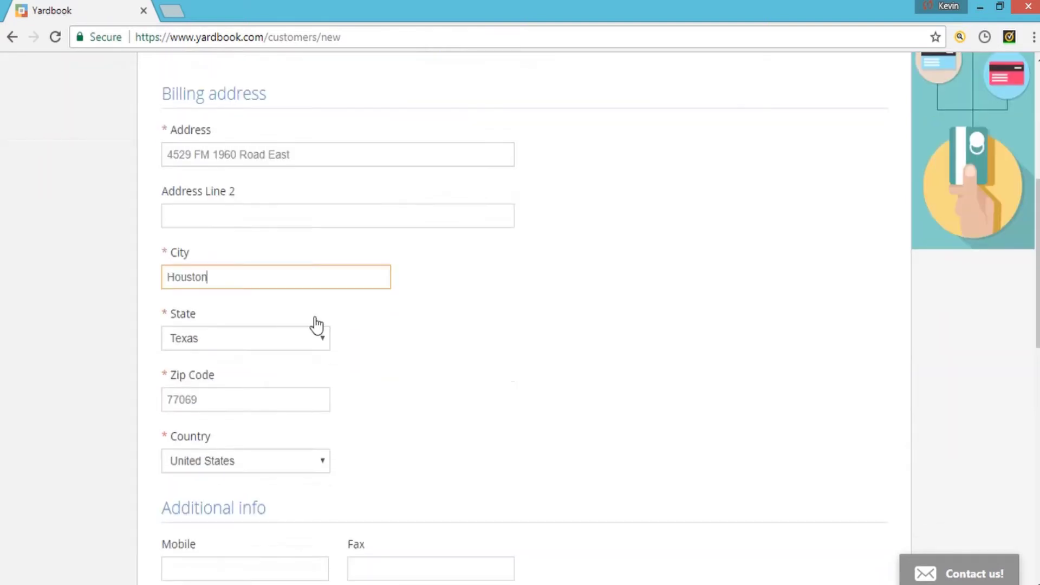
scroll(347, 342, "down", 3)
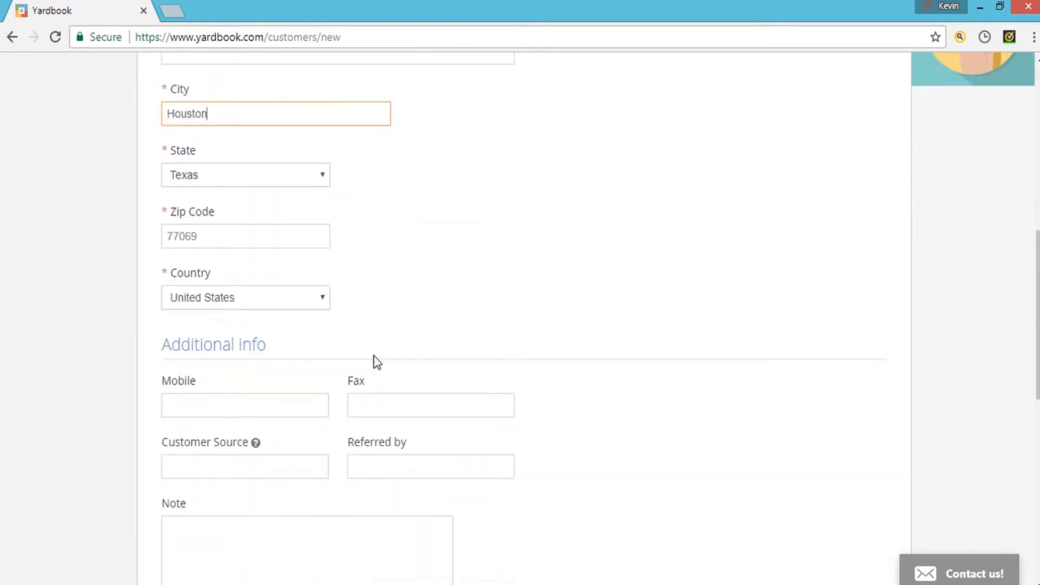
scroll(374, 360, "up", 5)
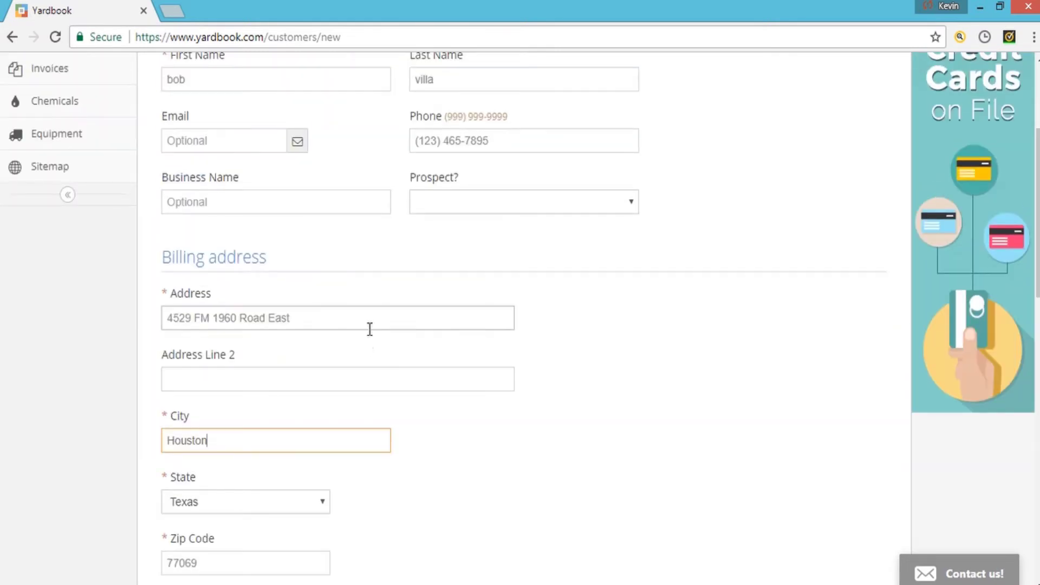
scroll(370, 329, "down", 10)
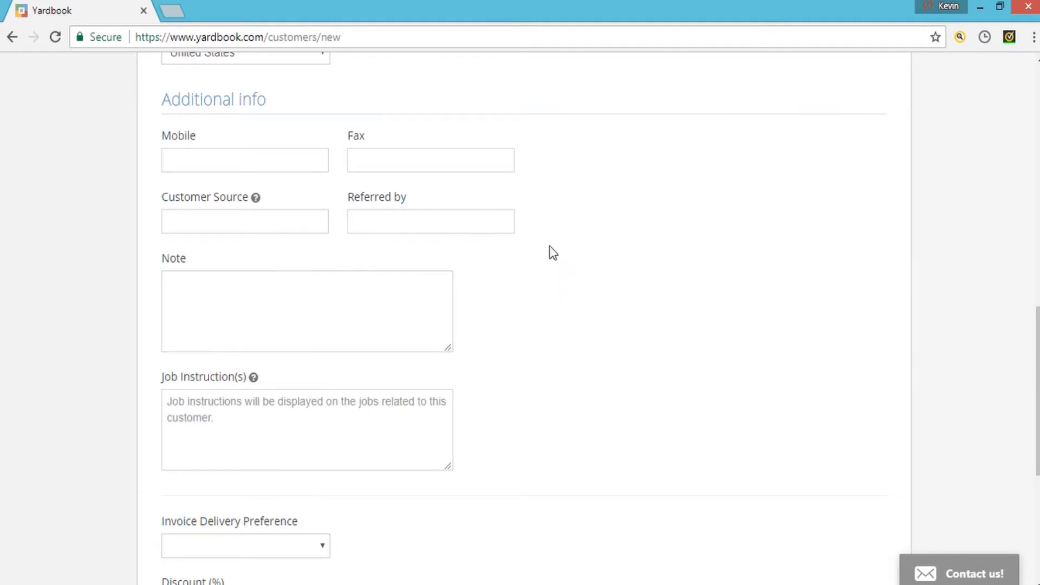
- Put 'very big yard likes their grass cut at 4"' into Job Instruction(s) instead of Note
left_click(279, 310)
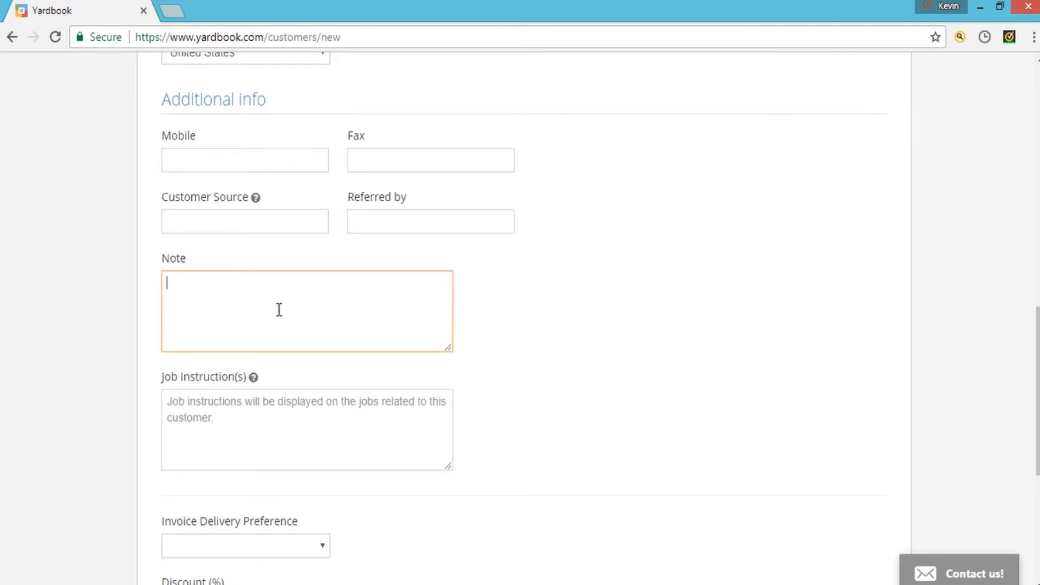
type("very big yard likes they")
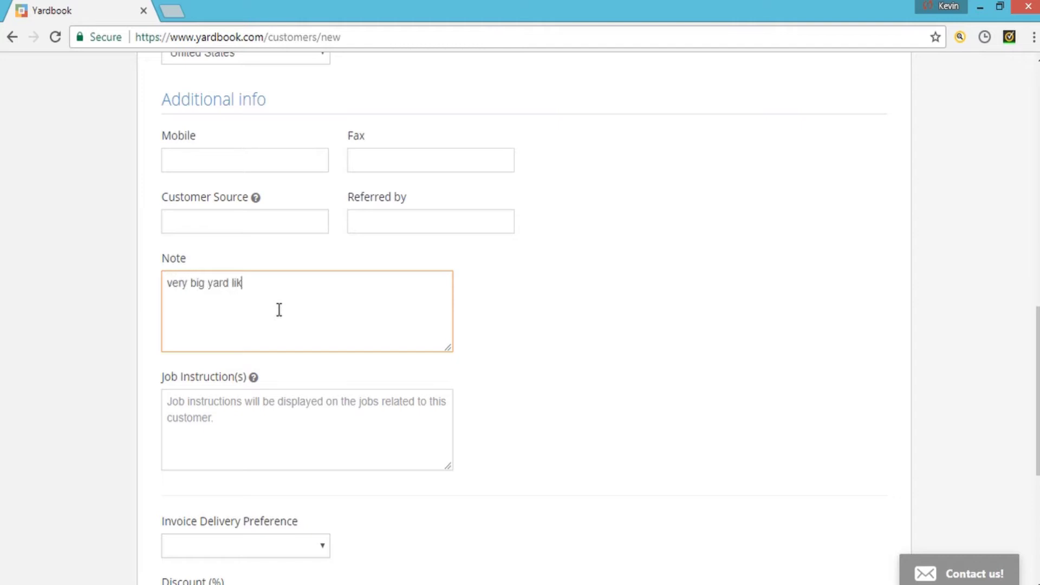
key("BackSpace")
key("BackSpace")
key("BackSpace")
type("eir grass cut at 4\"")
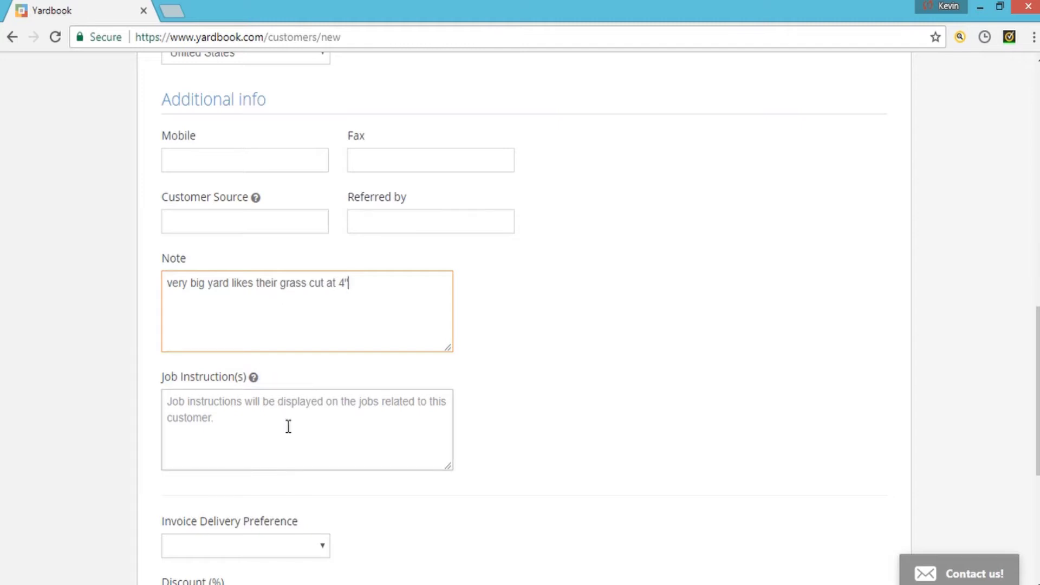
left_click_drag(350, 283, 133, 285)
key("ctrl+c")
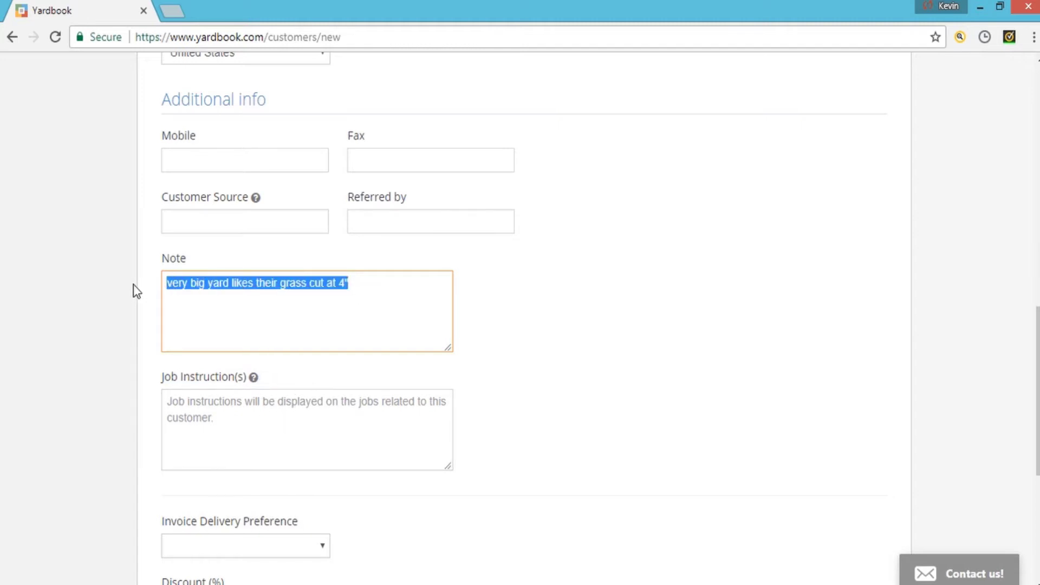
key("BackSpace")
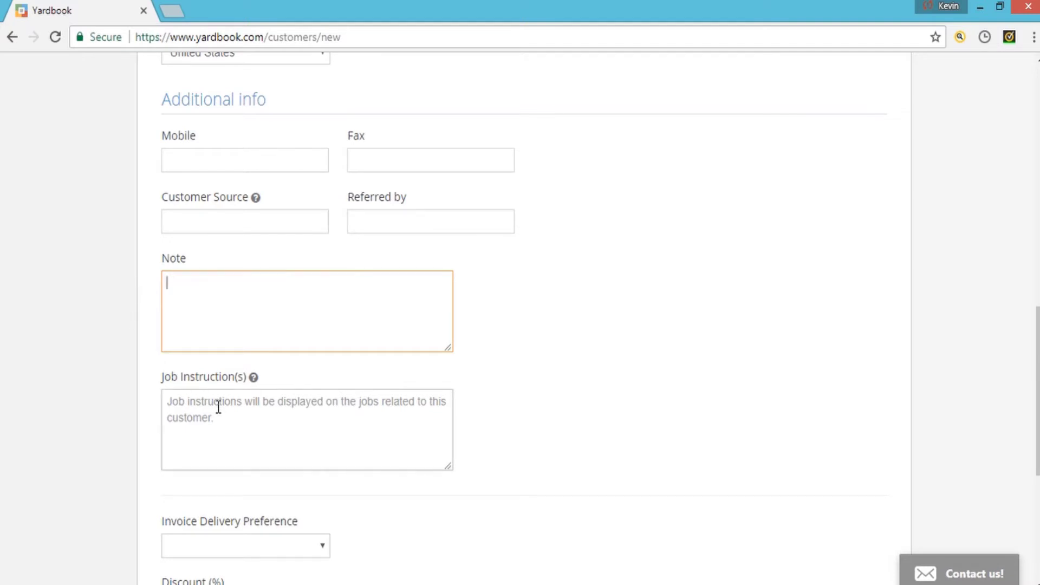
left_click(219, 406)
key("ctrl+v")
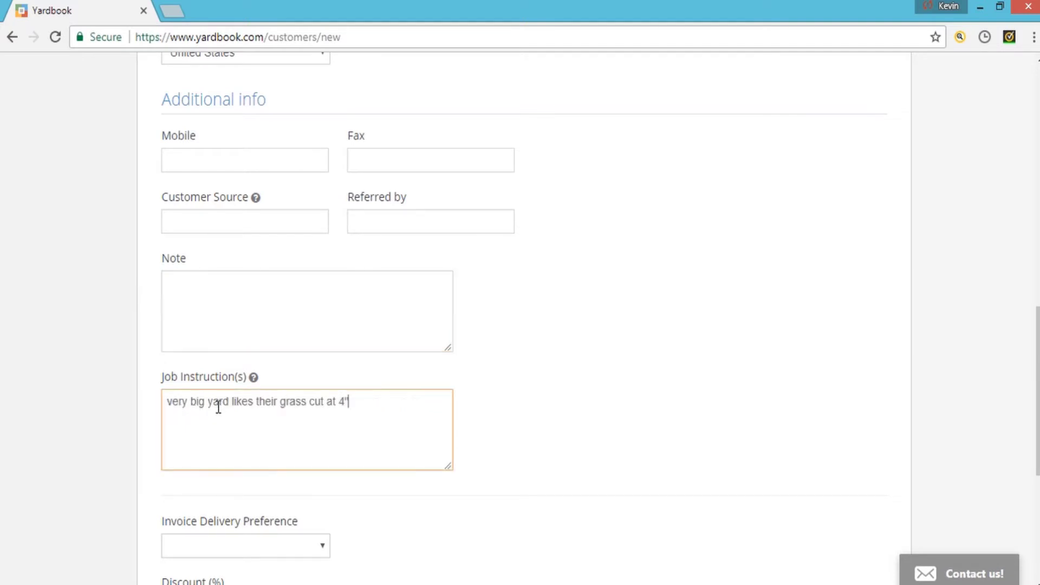
- Write 'always paying by online payment' in the customer's Note
left_click(249, 309)
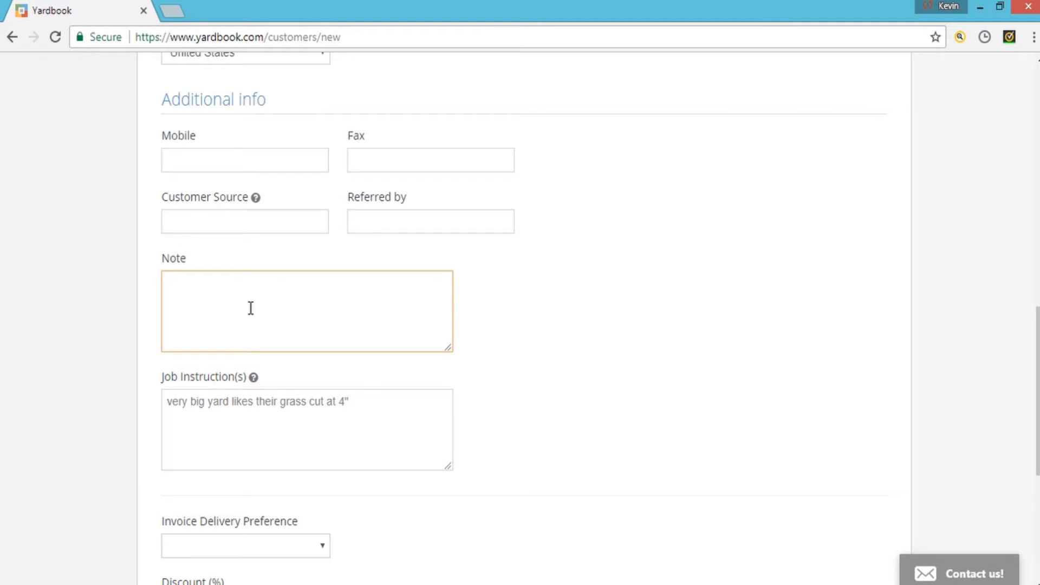
type("payme")
key("BackSpace")
key("BackSpace")
key("BackSpace")
key("BackSpace")
key("BackSpace")
type("Invoice")
key("BackSpace")
key("BackSpace")
key("BackSpace")
key("BackSpace")
key("BackSpace")
key("BackSpace")
type("always paying by ")
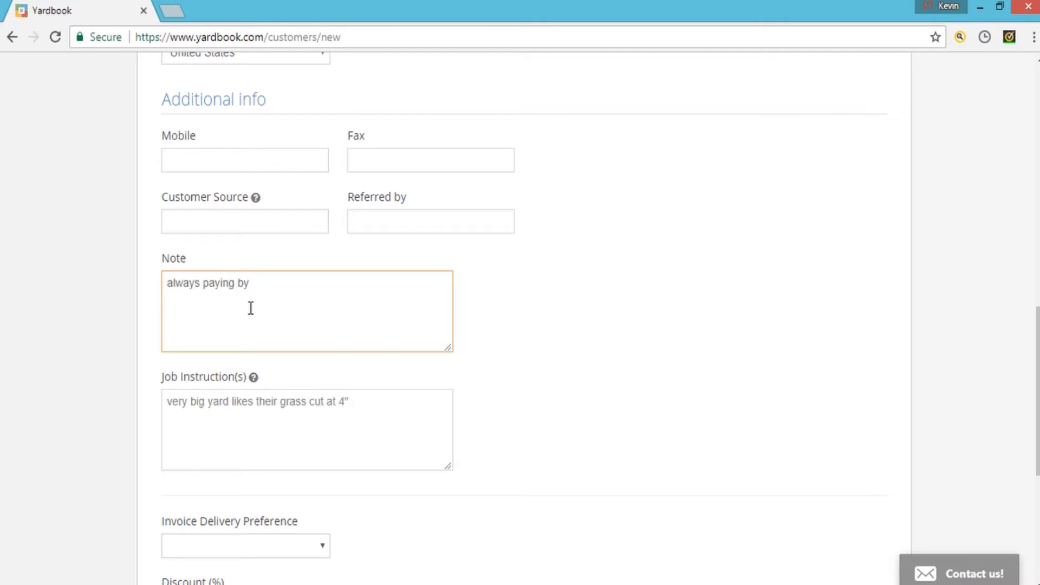
type("online payment.")
- Leave Invoice Delivery Preference unset and the discount empty
scroll(251, 308, "down", 3)
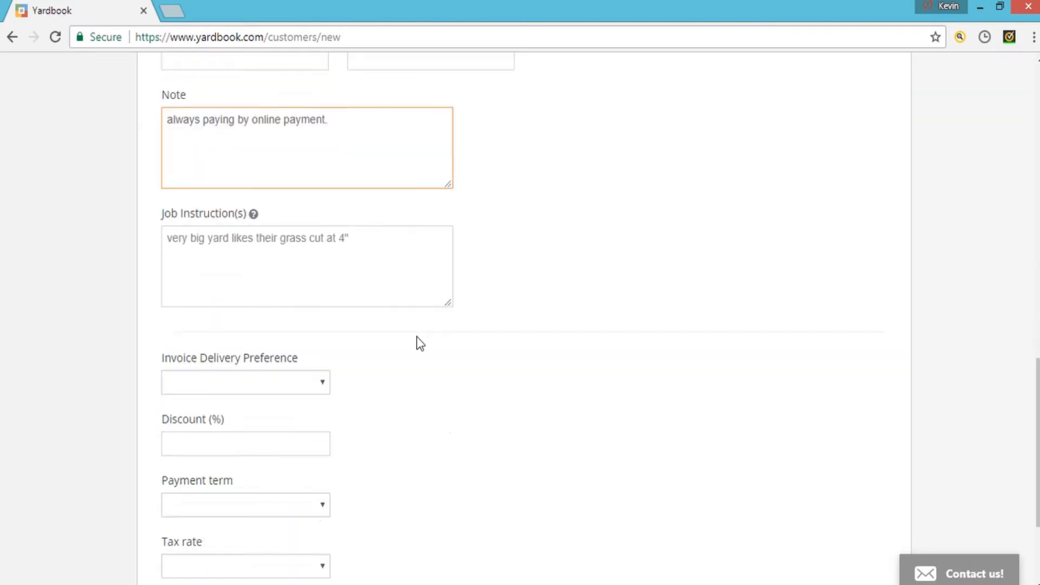
left_click(321, 384)
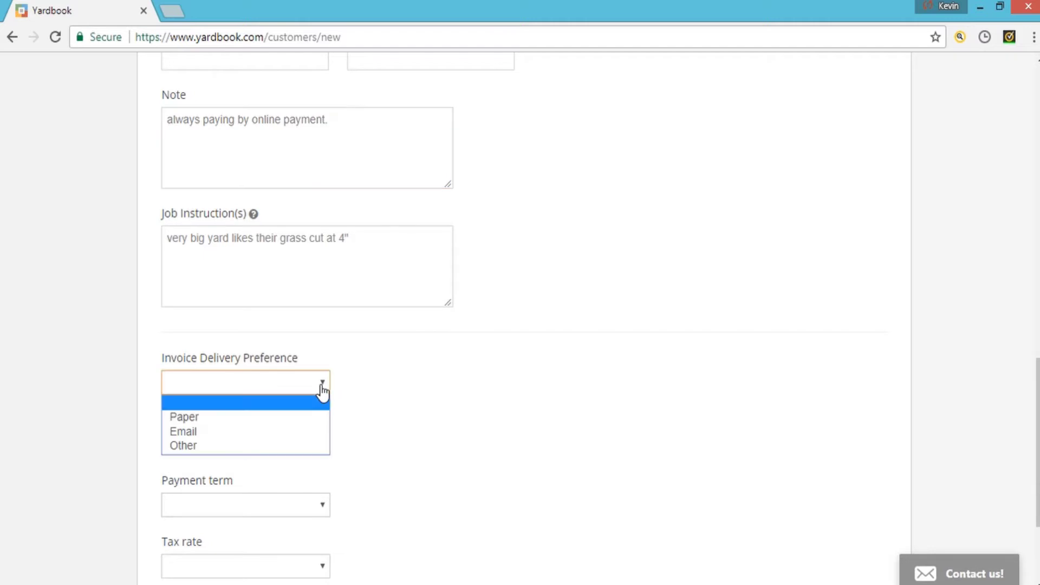
left_click(358, 424)
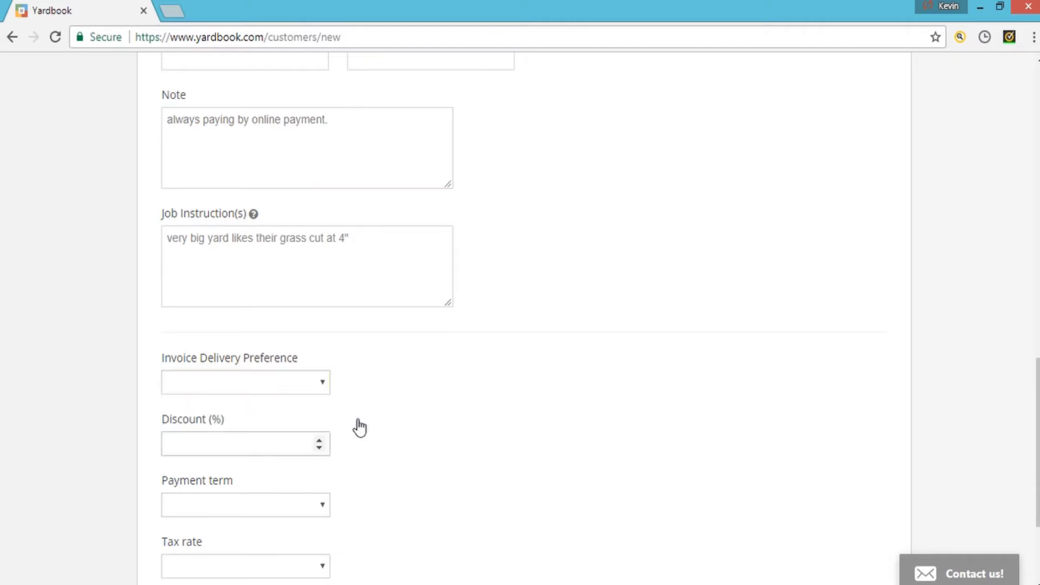
scroll(358, 425, "down", 2)
scroll(358, 427, "down", 2)
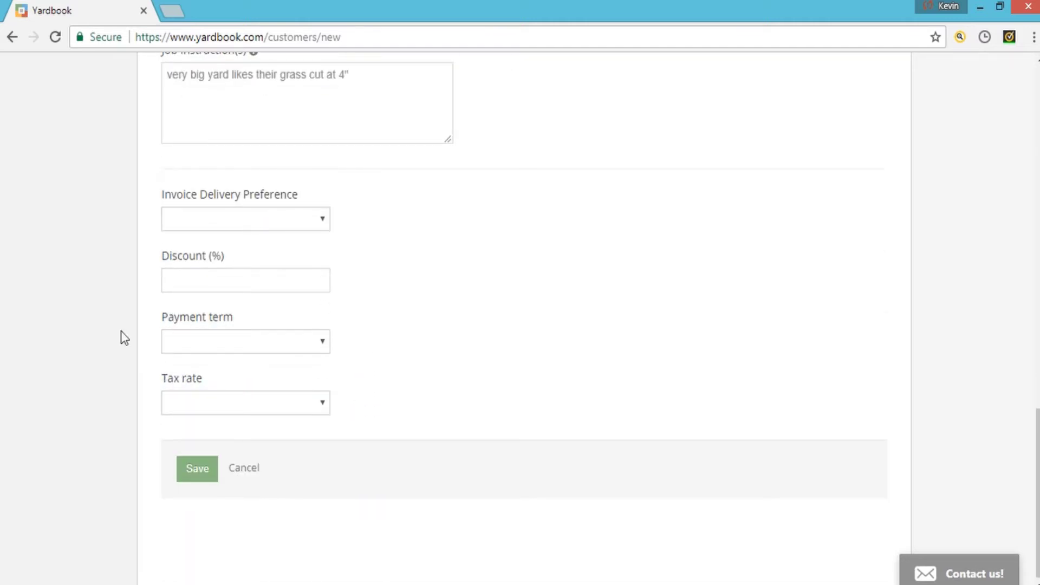
left_click(252, 277)
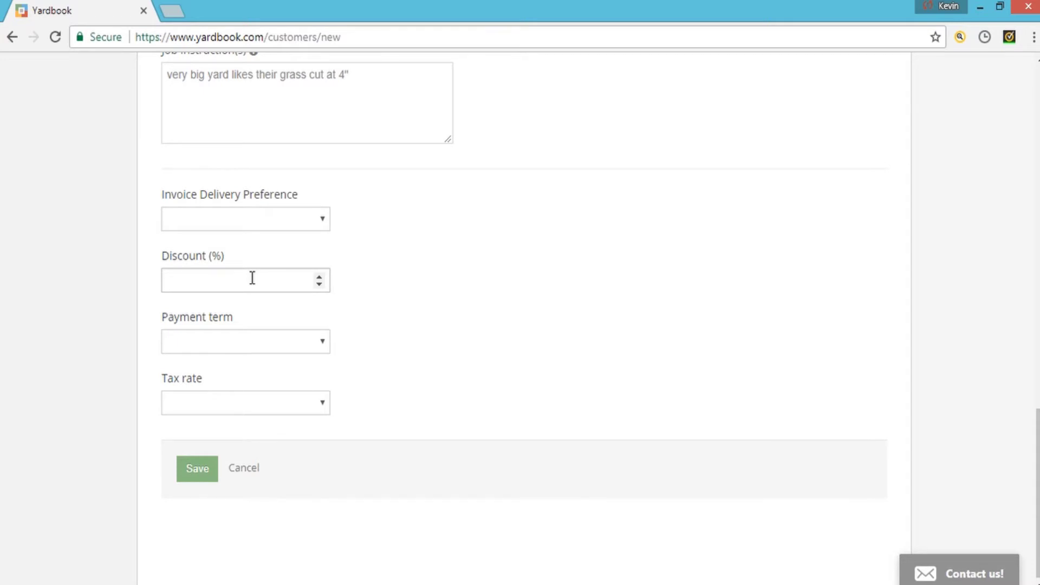
left_click(319, 276)
key("BackSpace")
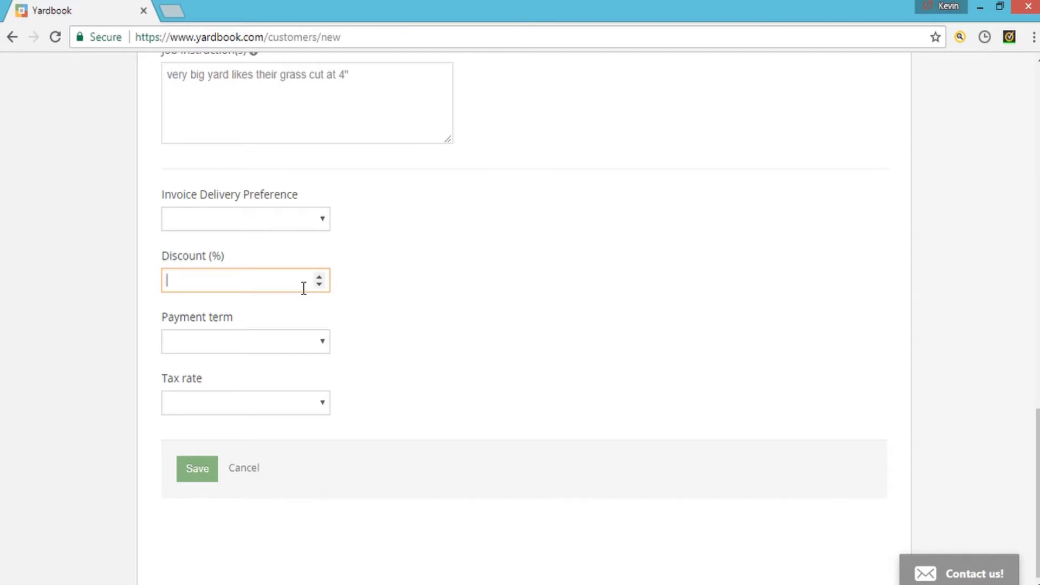
- Leave payment term and tax rate unset and save the new customer
left_click(323, 350)
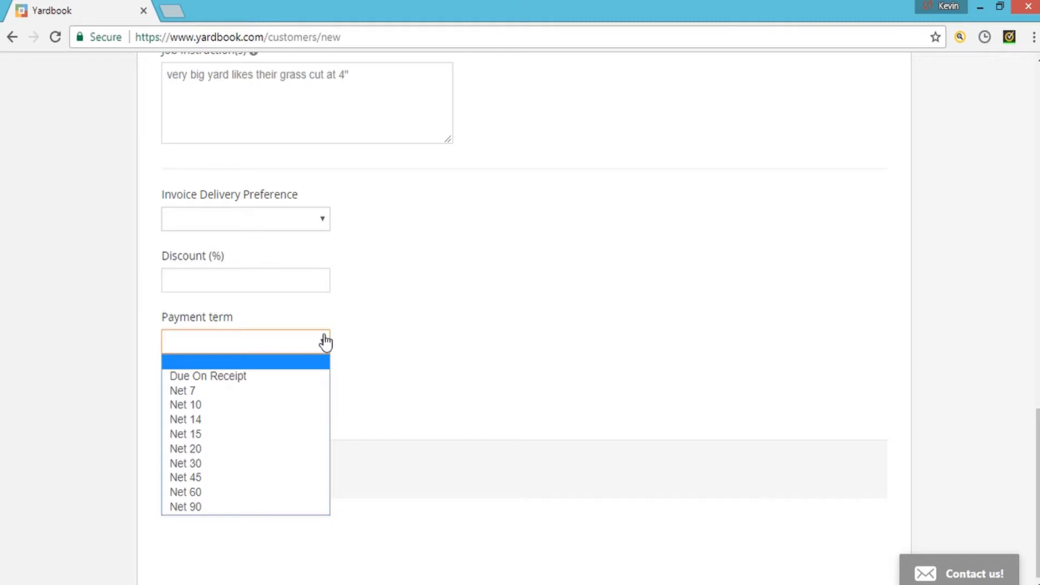
left_click(367, 355)
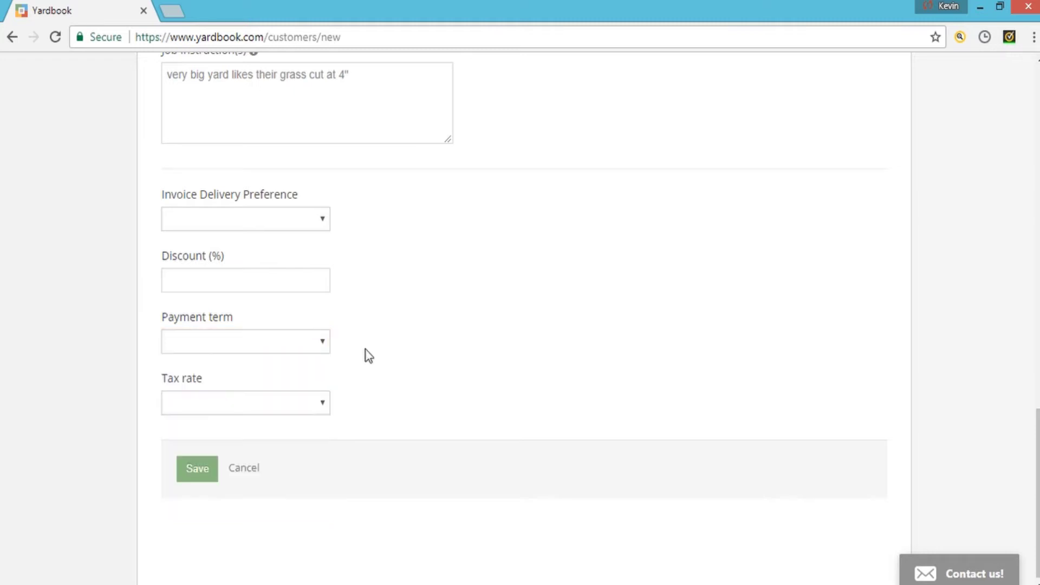
left_click(320, 414)
left_click(359, 413)
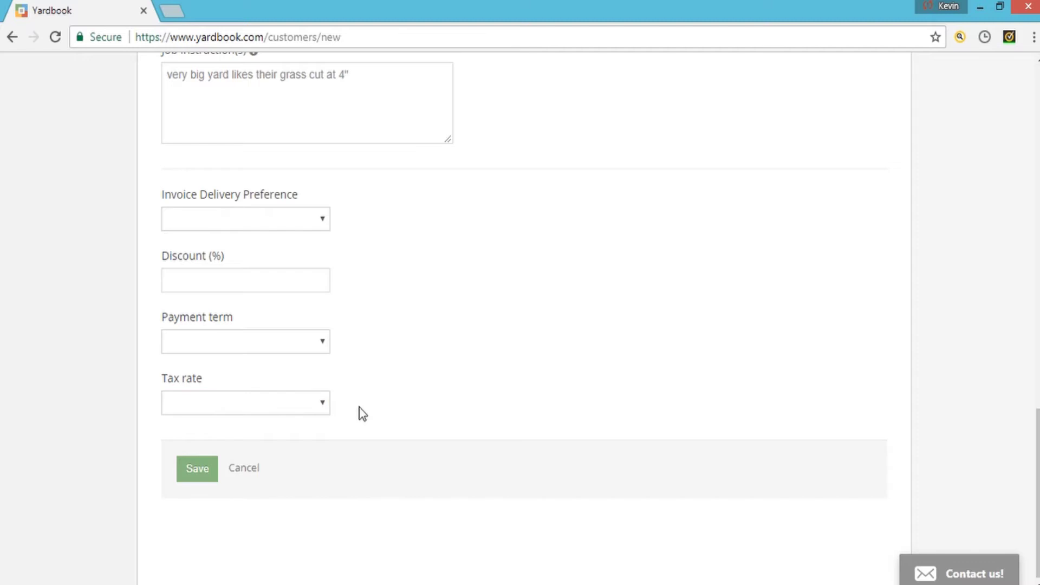
left_click(206, 475)
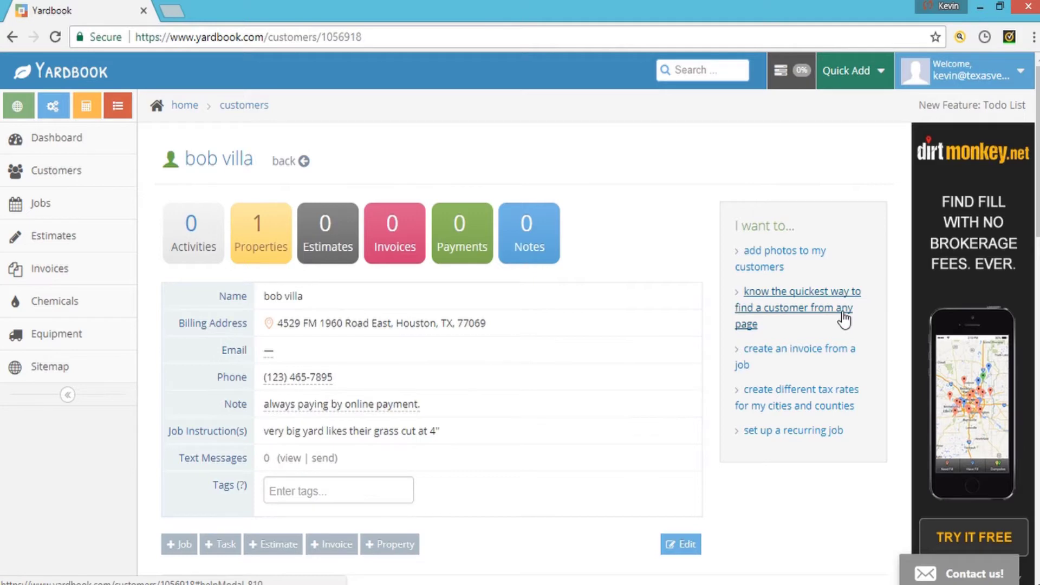
- Scroll the saved customer's profile down to its Properties and Billing Summary sections
scroll(648, 384, "down", 5)
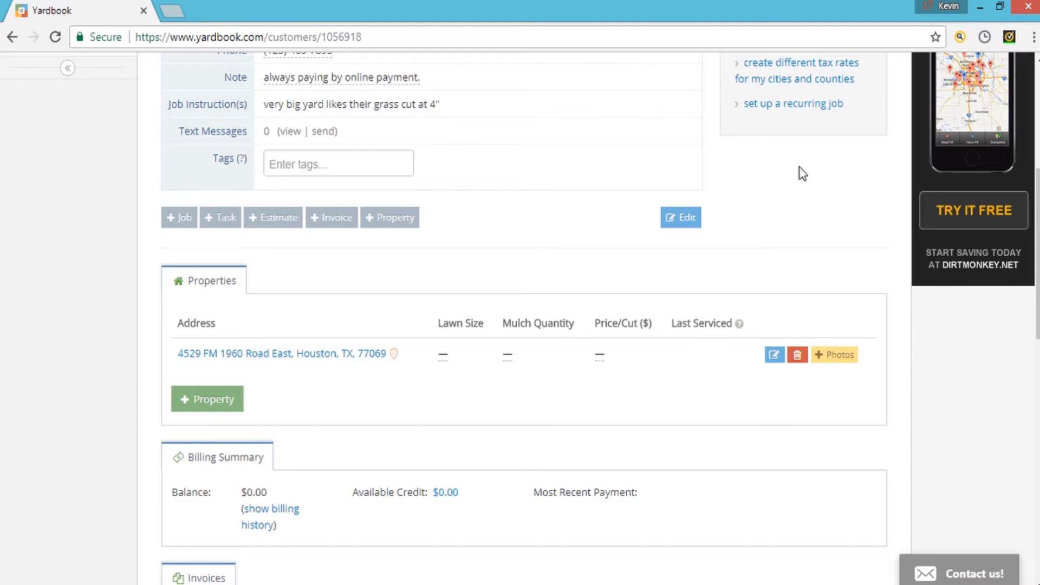
scroll(801, 172, "up", 6)
scroll(800, 228, "down", 2)
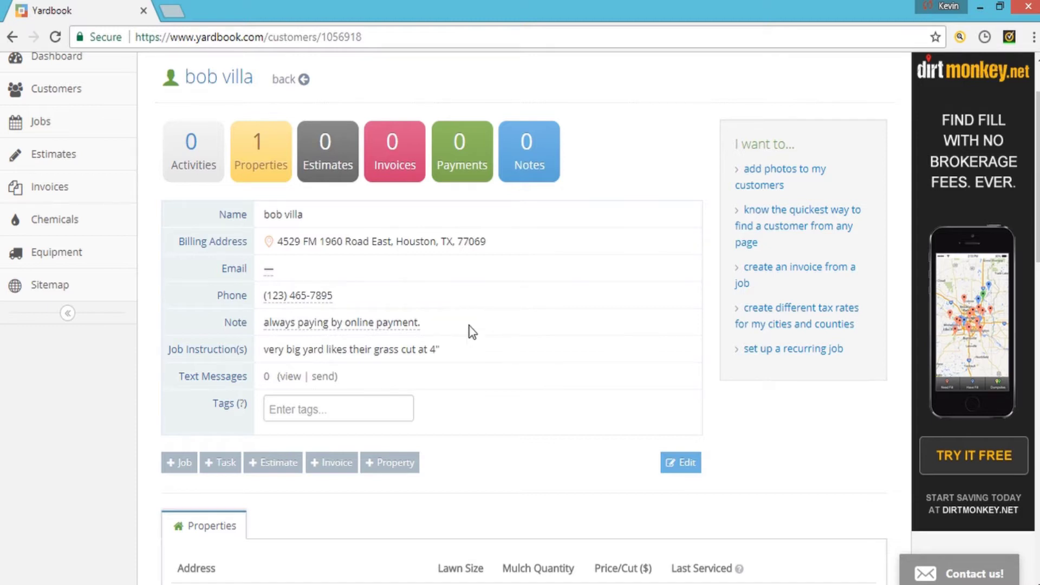
scroll(472, 328, "down", 5)
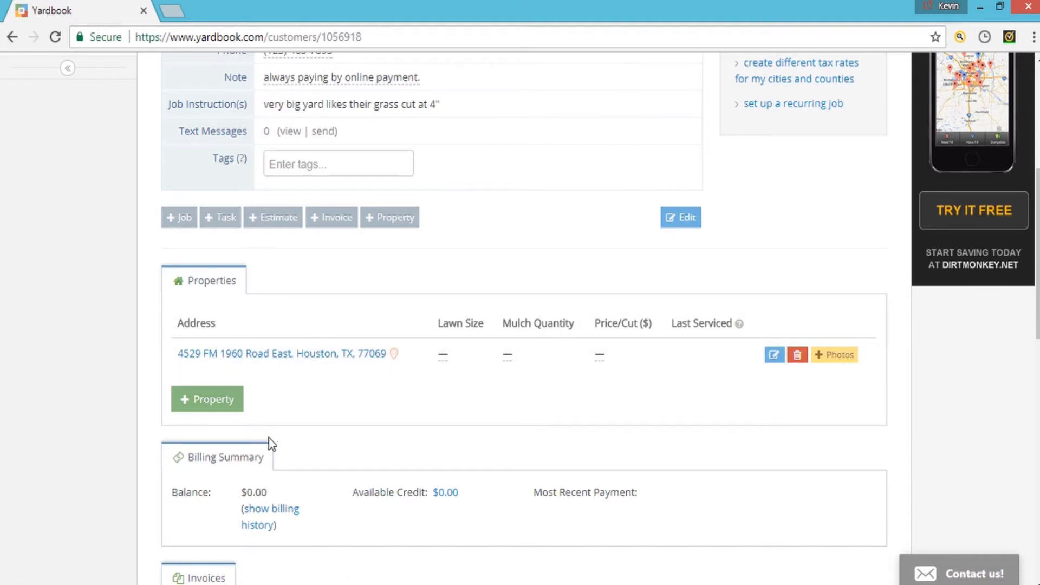
left_click(234, 400)
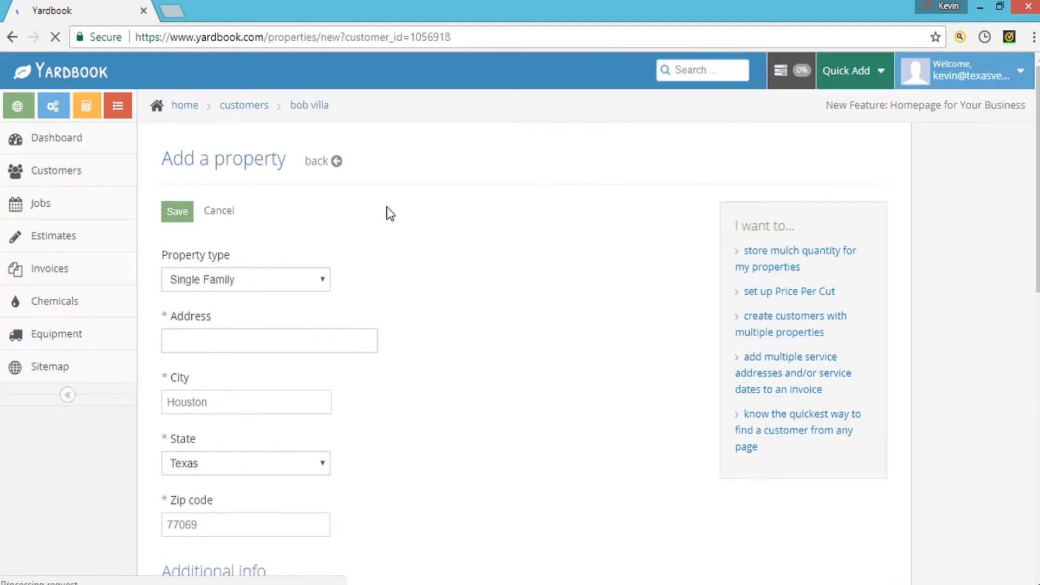
scroll(409, 380, "down", 5)
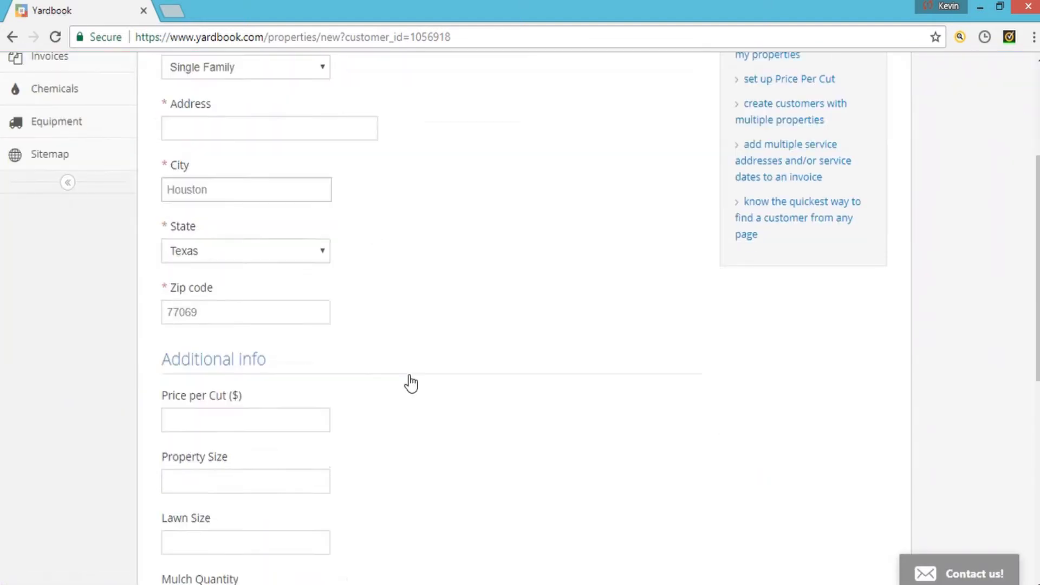
key("alt+Left")
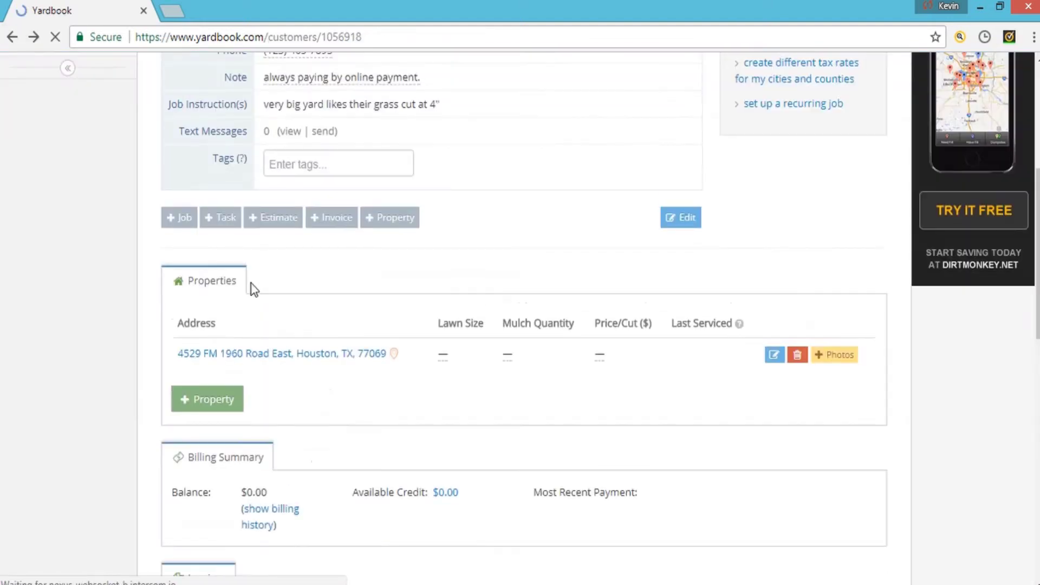
scroll(130, 383, "down", 3)
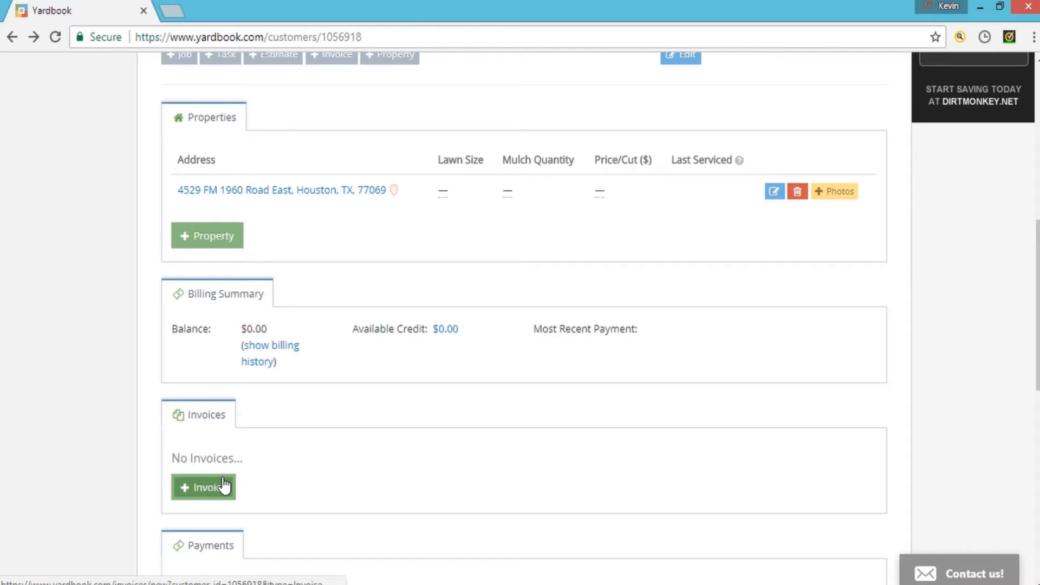
scroll(128, 458, "down", 3)
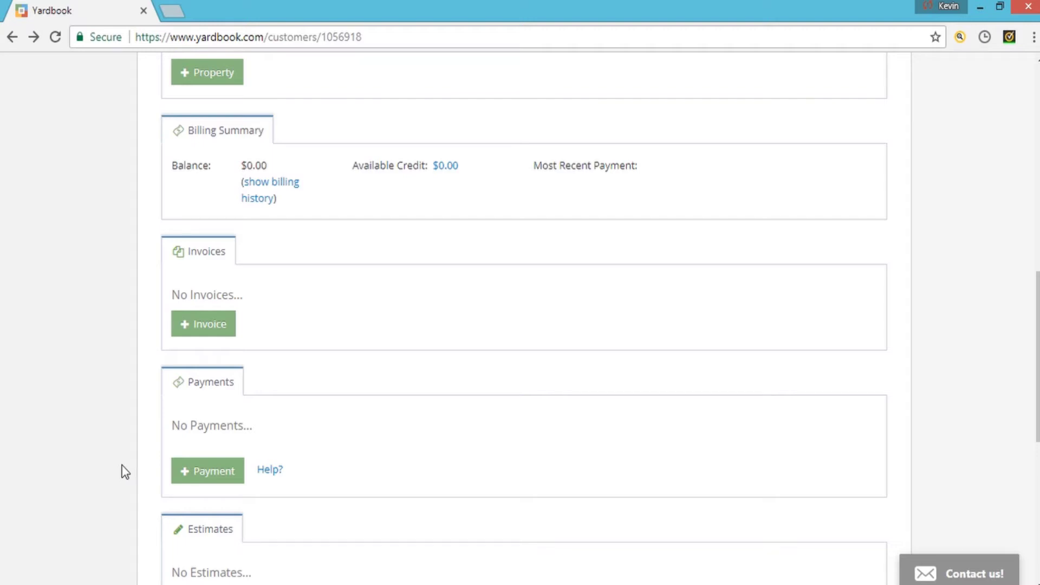
scroll(136, 466, "down", 3)
scroll(217, 457, "down", 3)
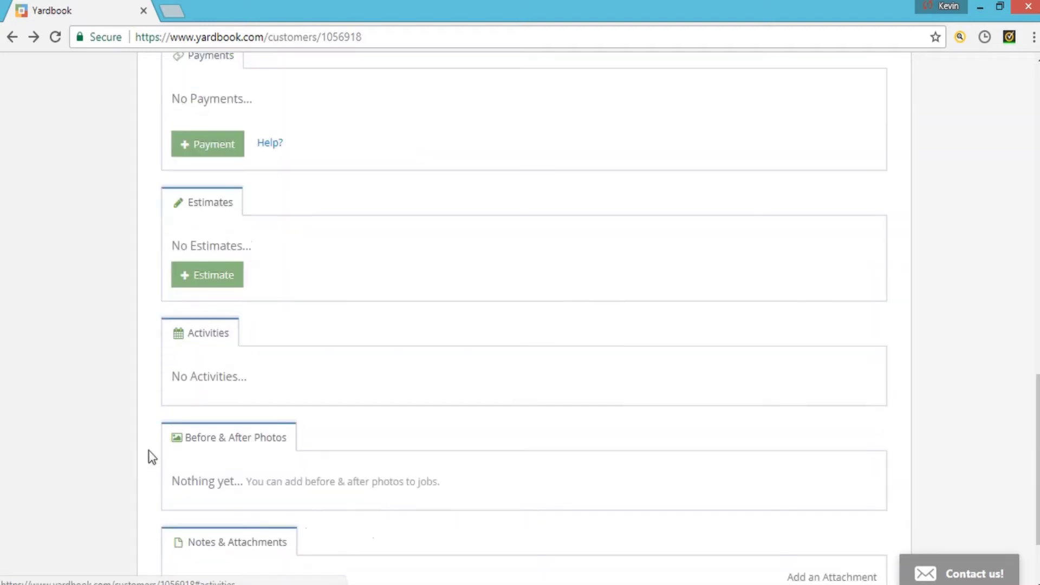
scroll(157, 470, "down", 2)
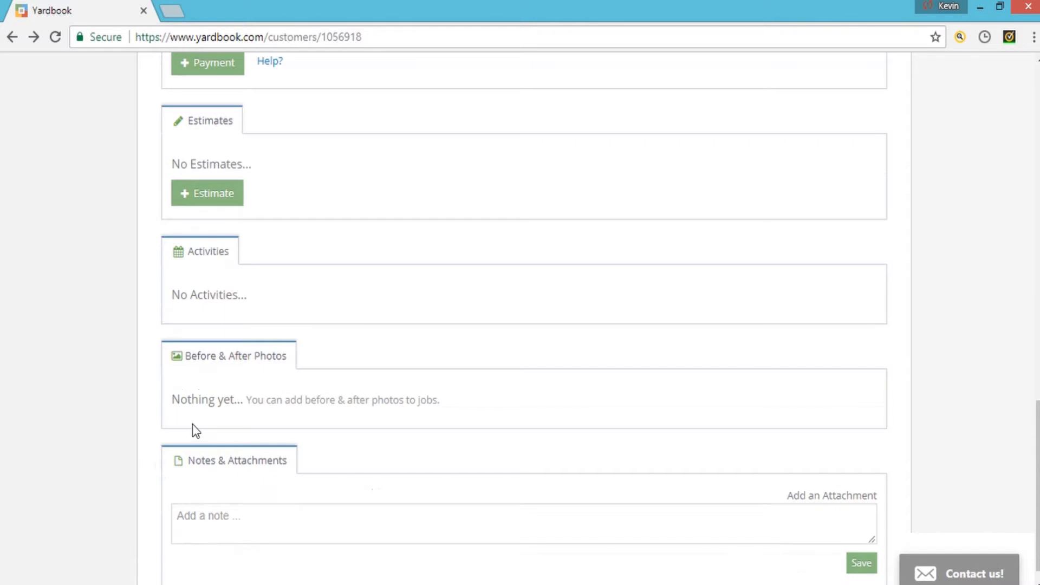
scroll(193, 424, "down", 1)
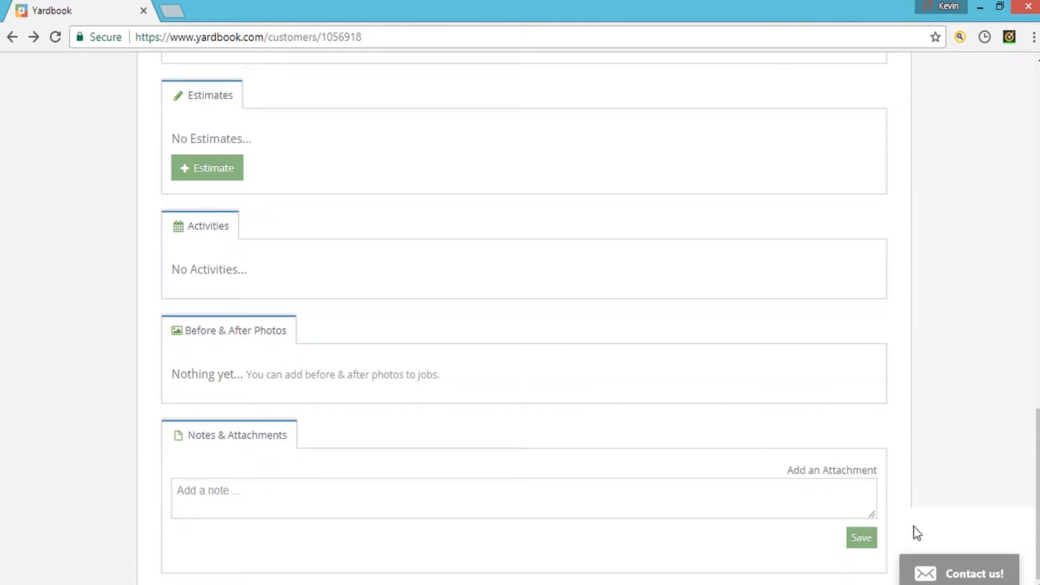
scroll(119, 453, "up", 15)
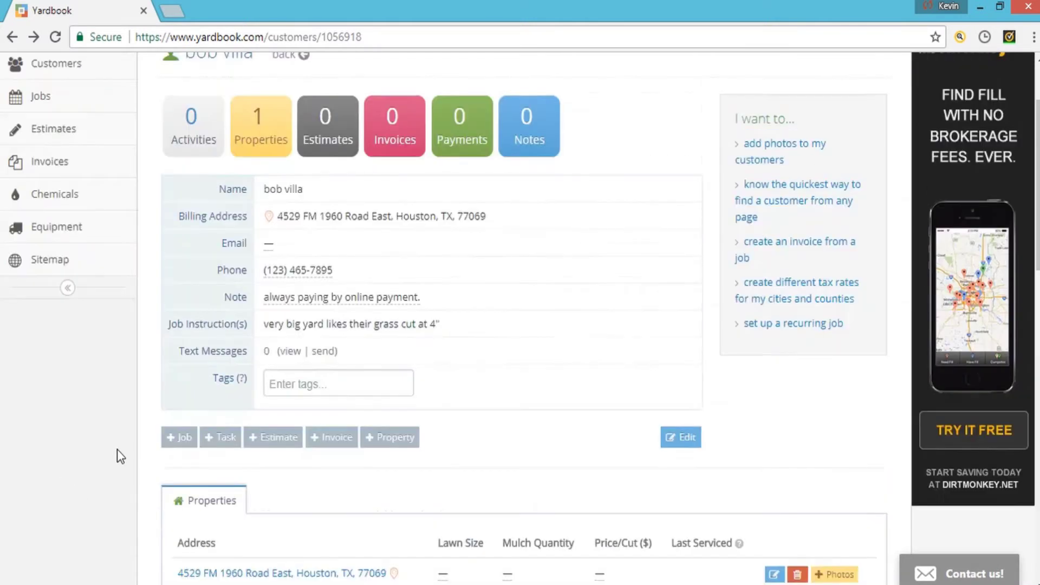
scroll(118, 455, "down", 7)
scroll(117, 450, "down", 5)
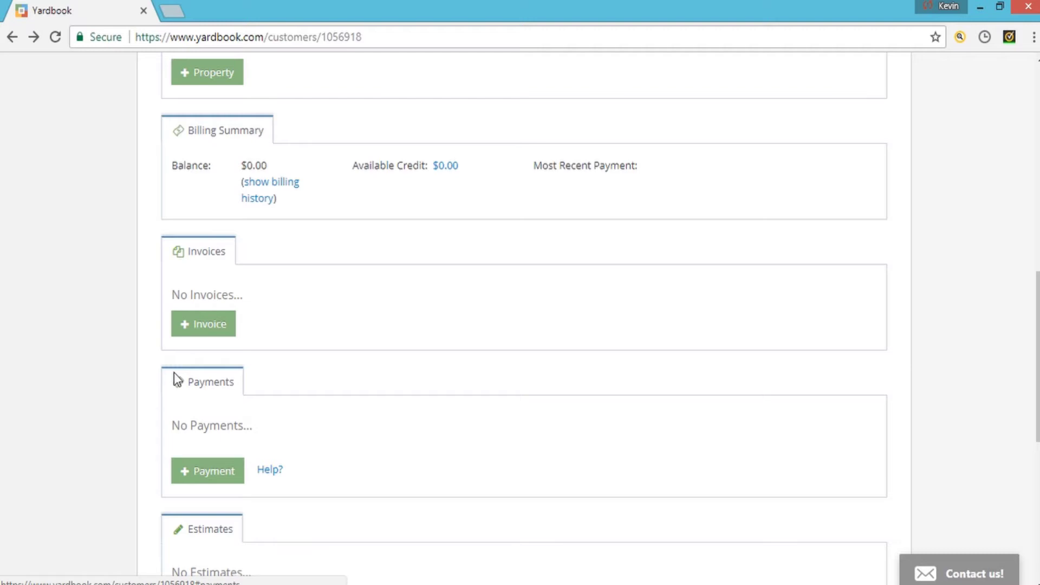
left_click(200, 331)
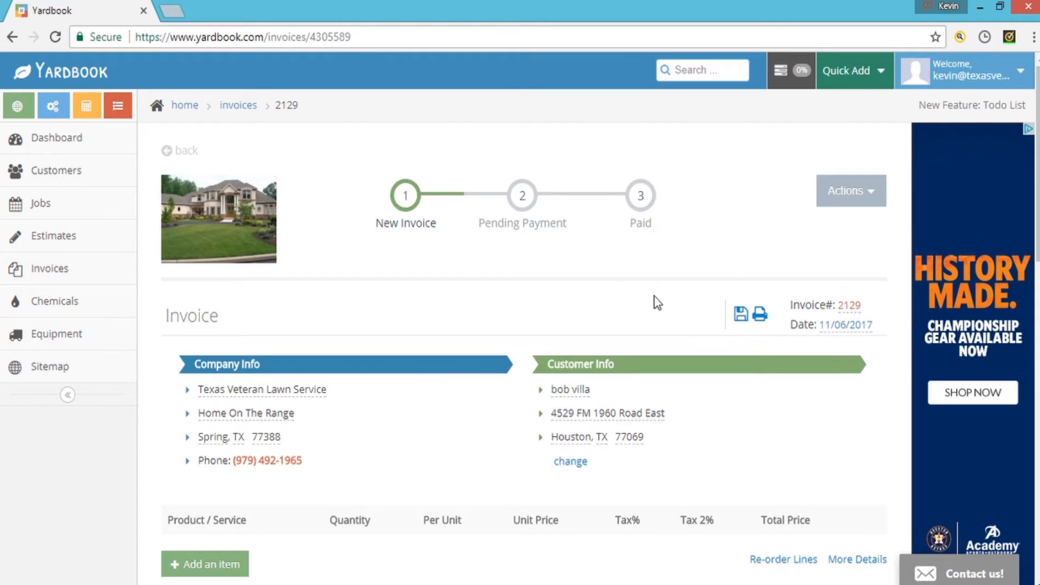
scroll(223, 348, "down", 2)
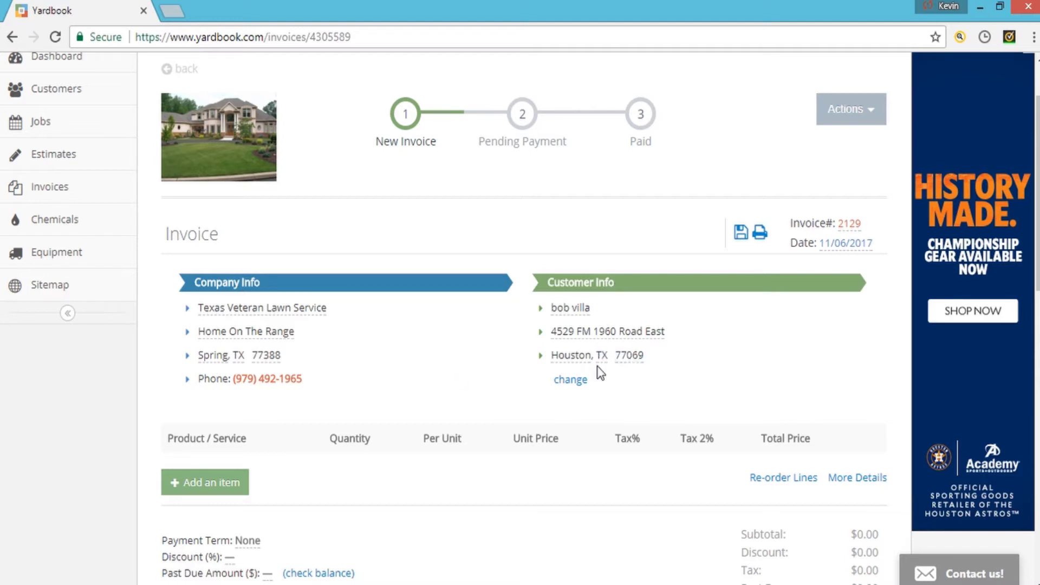
scroll(566, 391, "down", 3)
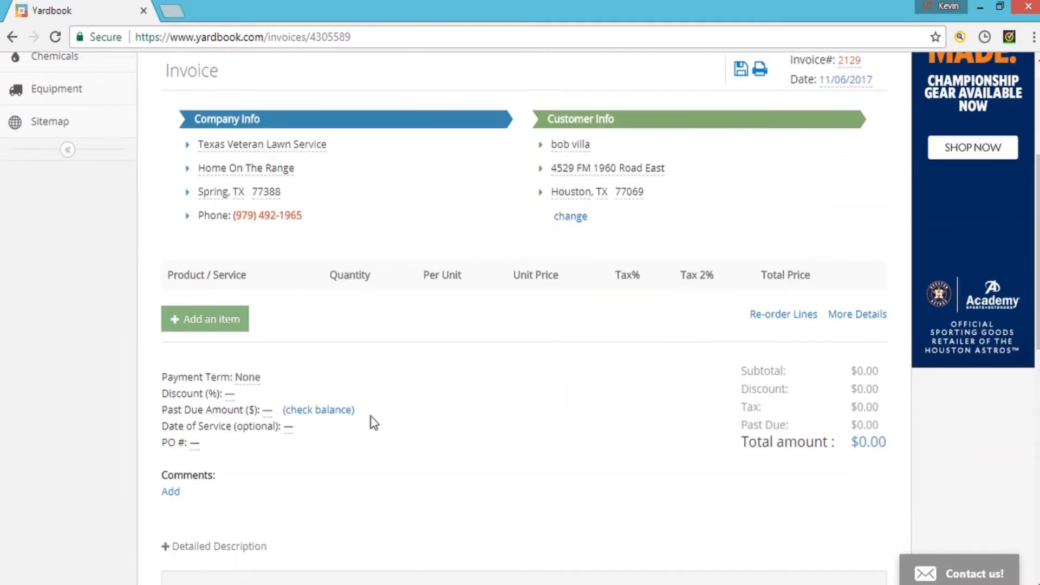
left_click(212, 325)
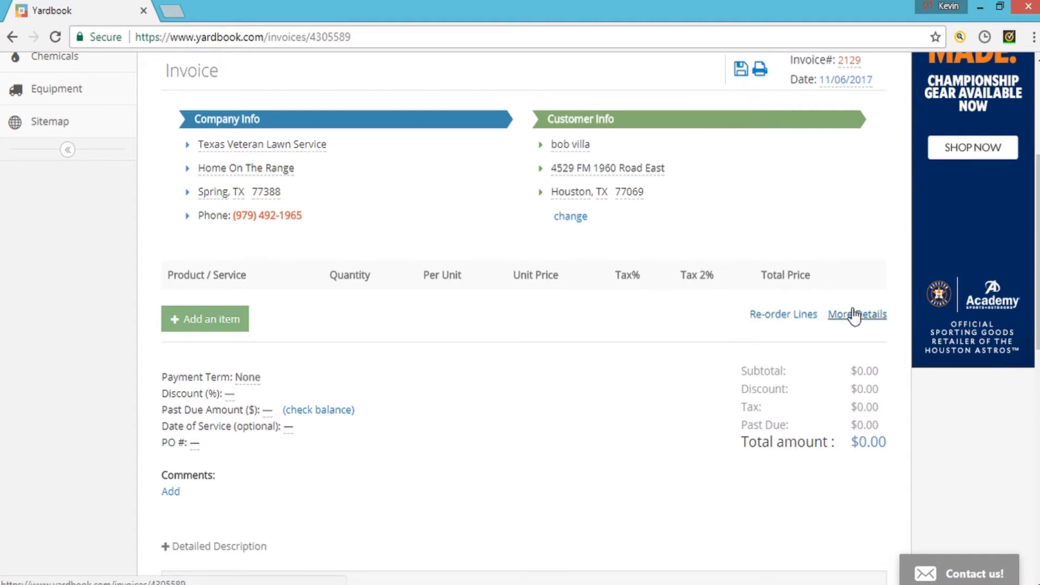
scroll(200, 350, "down", 1)
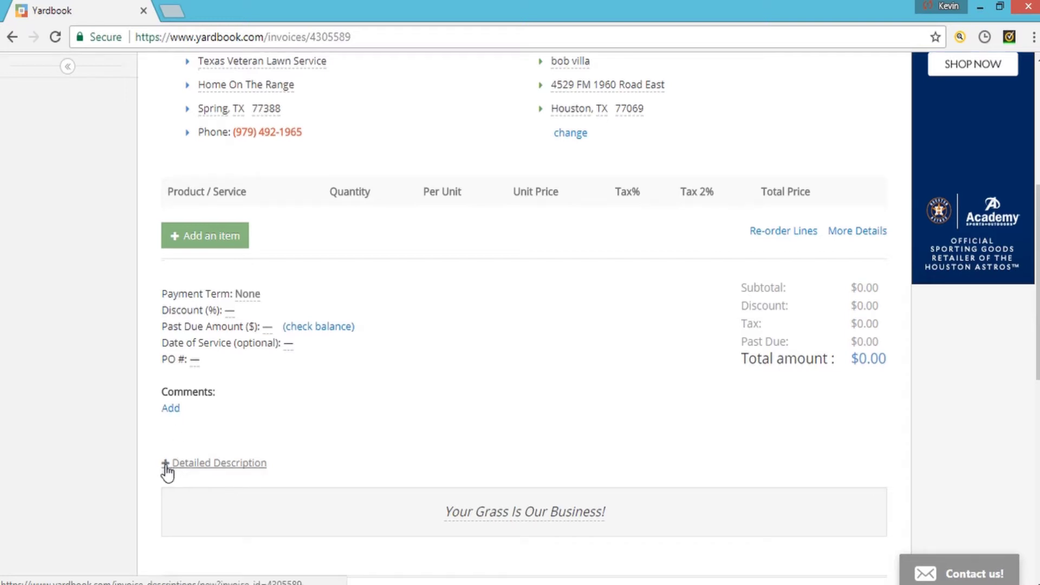
scroll(198, 384, "down", 3)
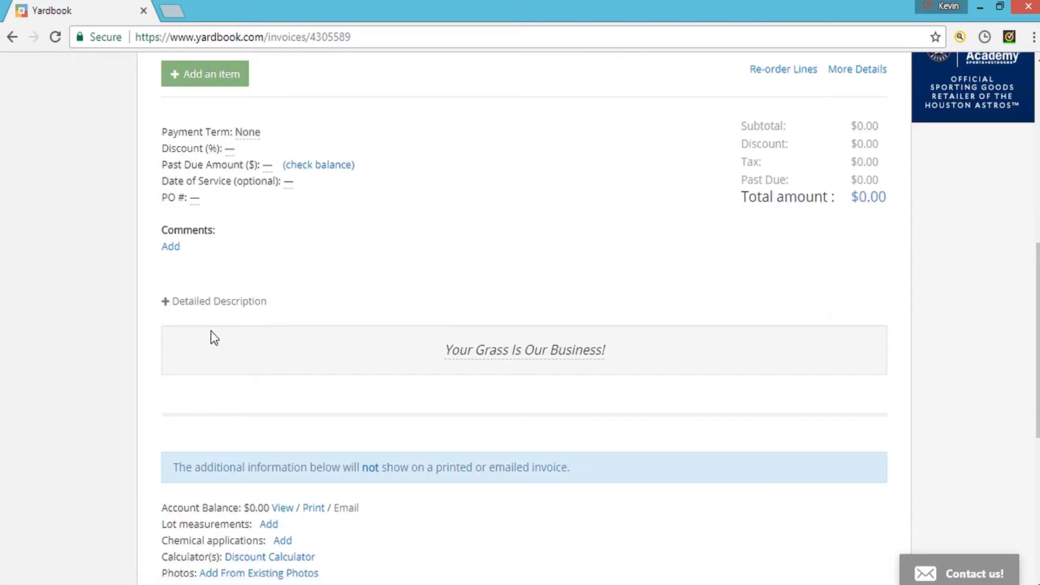
scroll(210, 336, "down", 4)
scroll(125, 363, "down", 3)
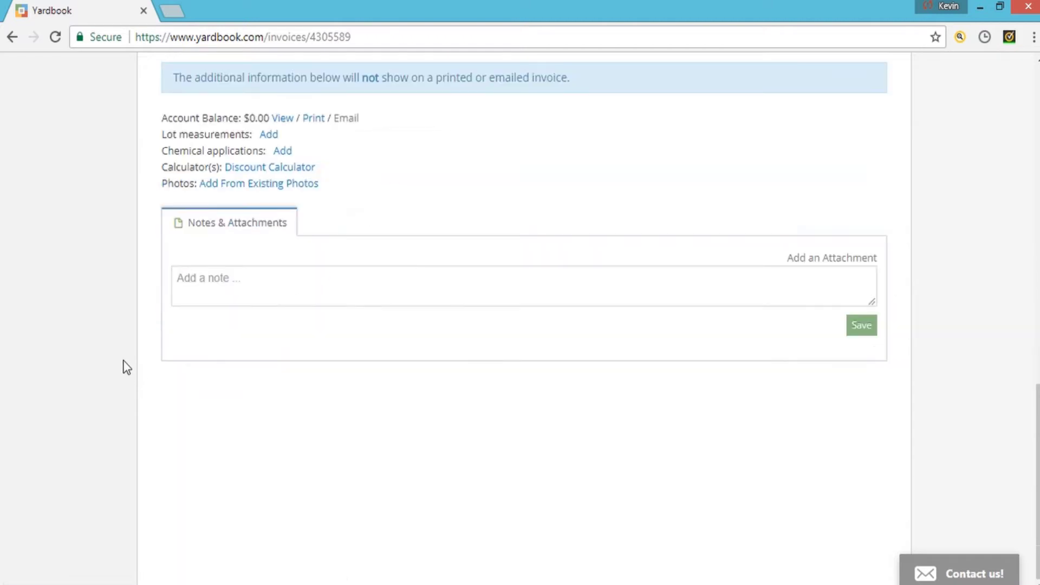
scroll(125, 367, "up", 3)
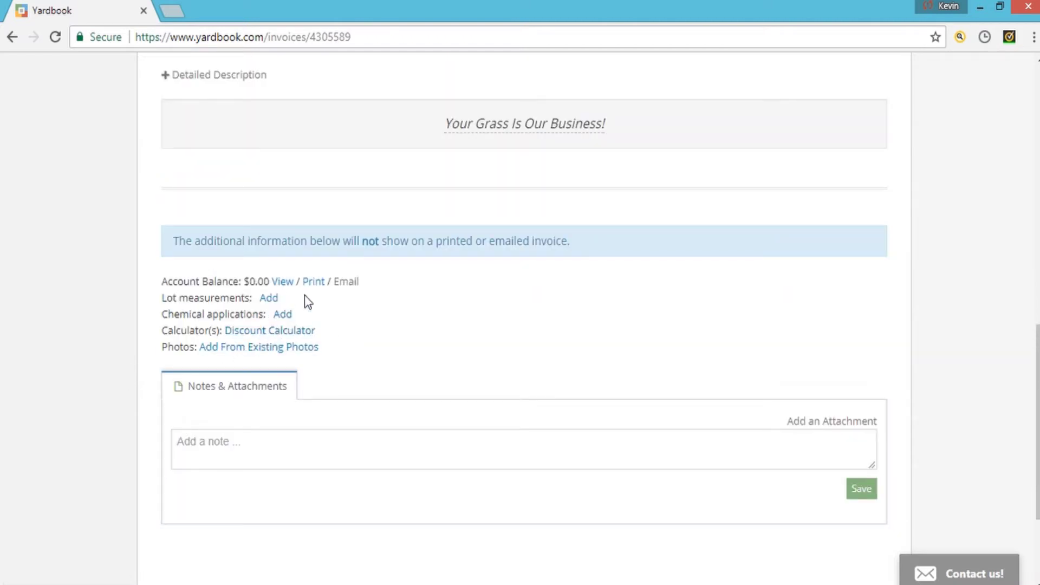
scroll(363, 356, "up", 5)
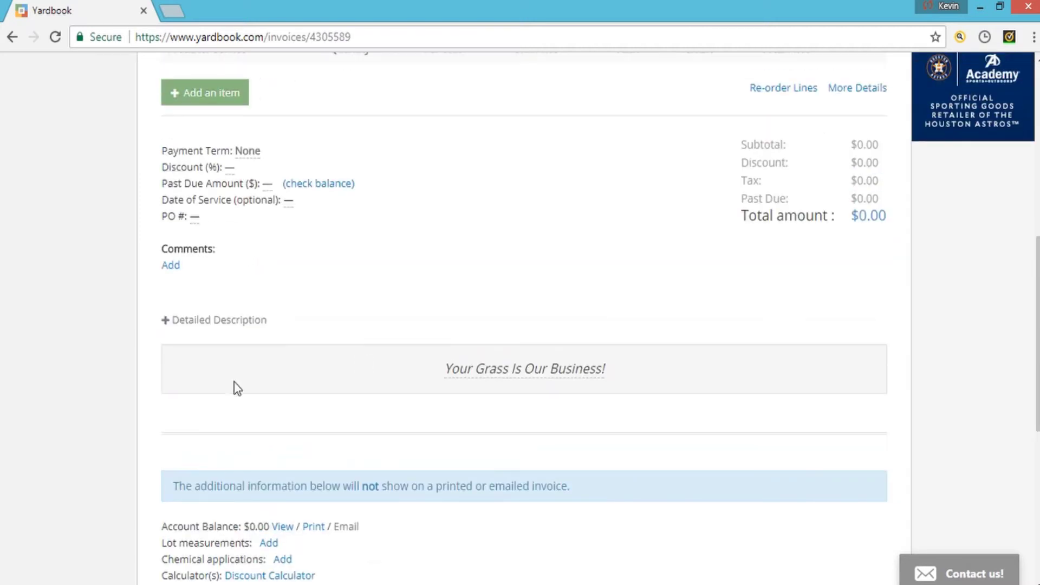
- Expand the Detailed Description form and turn on More Details to show service date and property columns
left_click(165, 322)
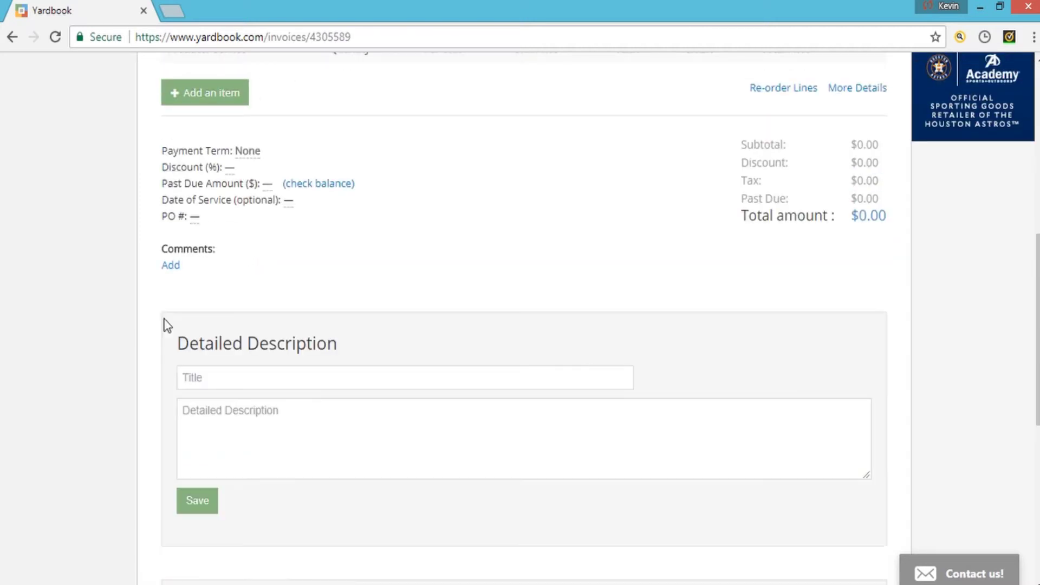
scroll(115, 356, "down", 3)
scroll(115, 349, "down", 3)
scroll(115, 349, "up", 7)
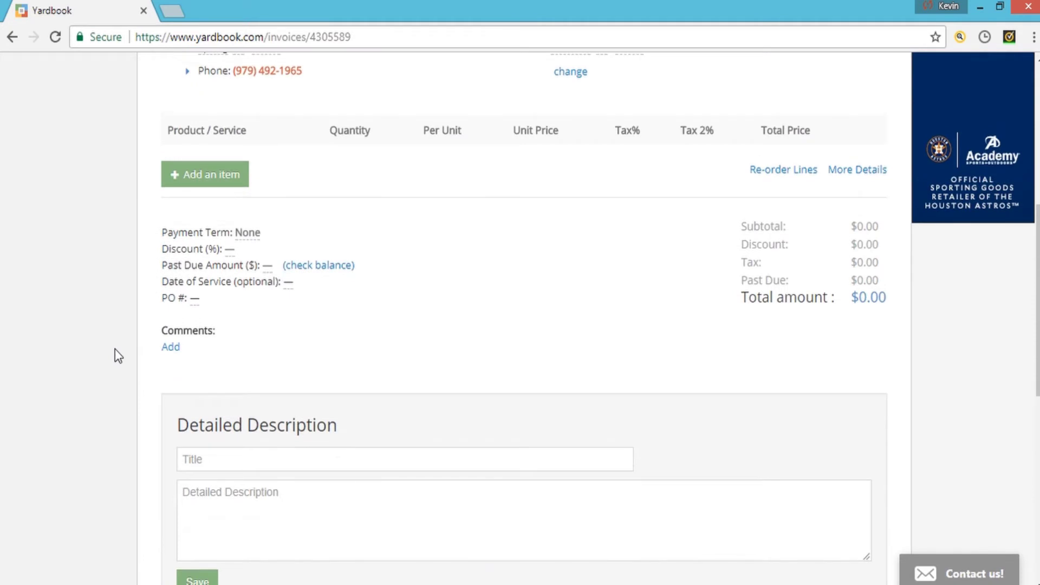
scroll(114, 348, "up", 4)
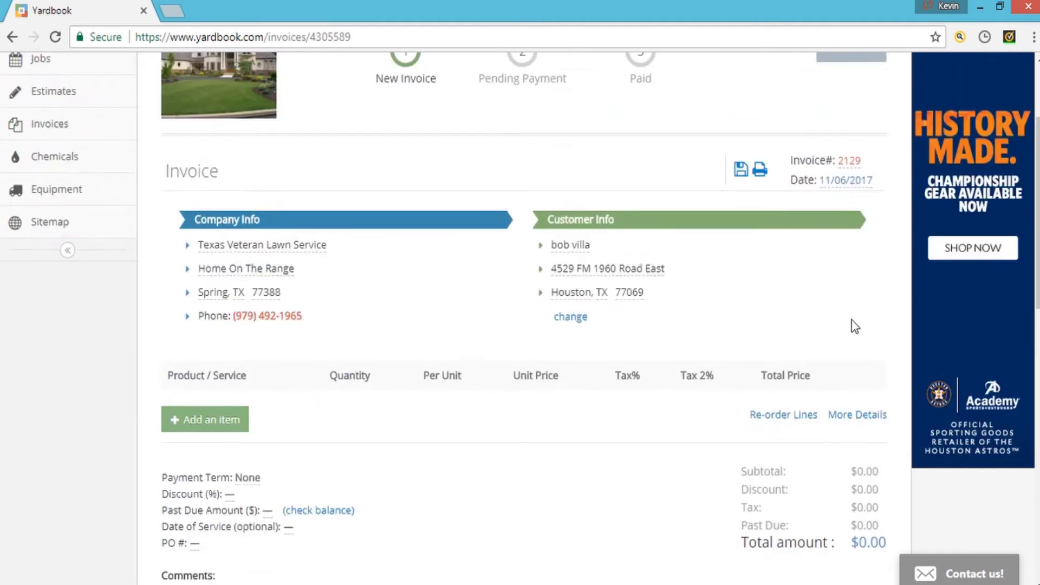
left_click(869, 416)
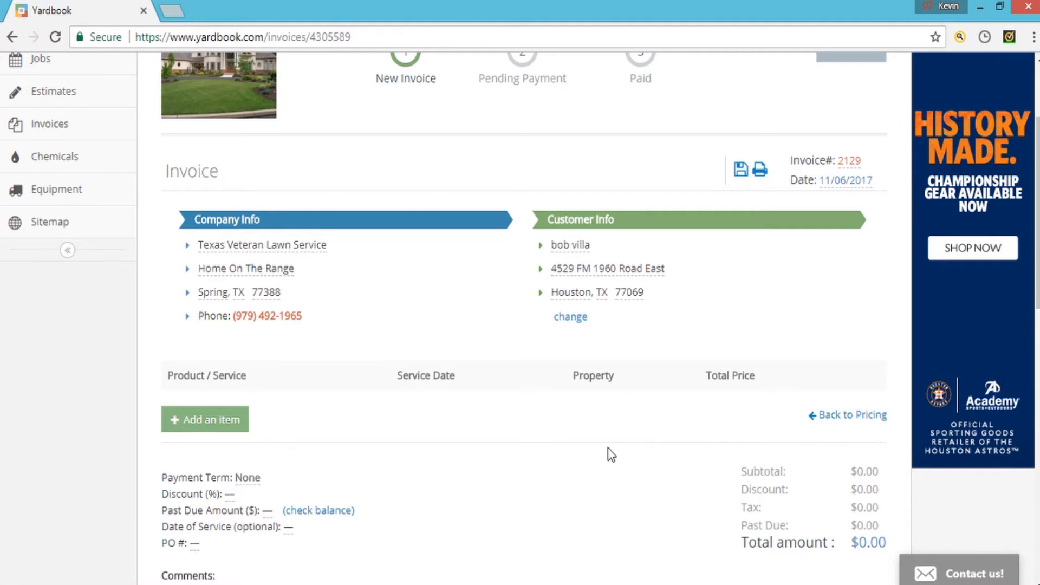
scroll(608, 447, "down", 7)
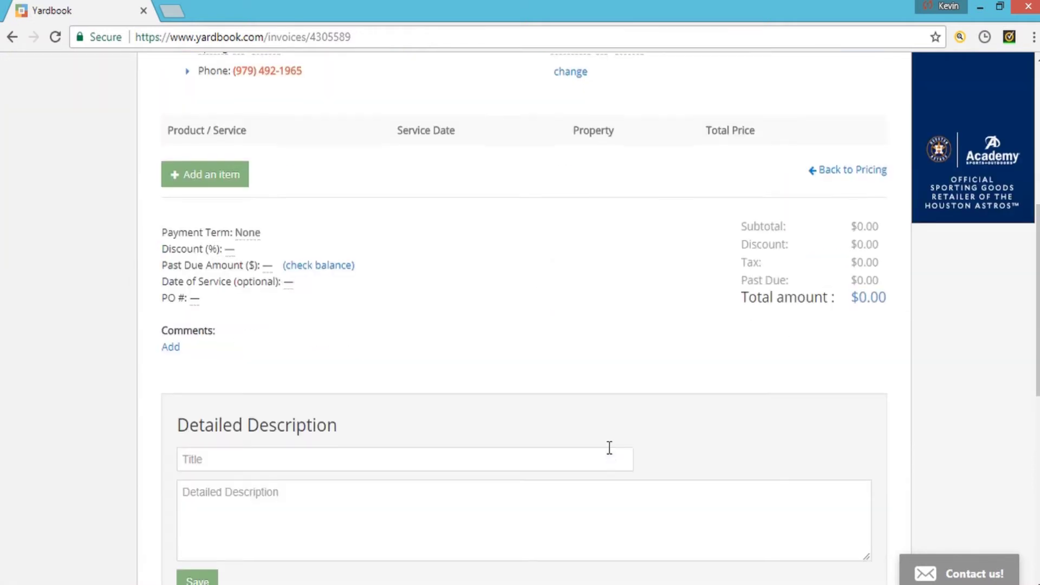
scroll(608, 447, "down", 6)
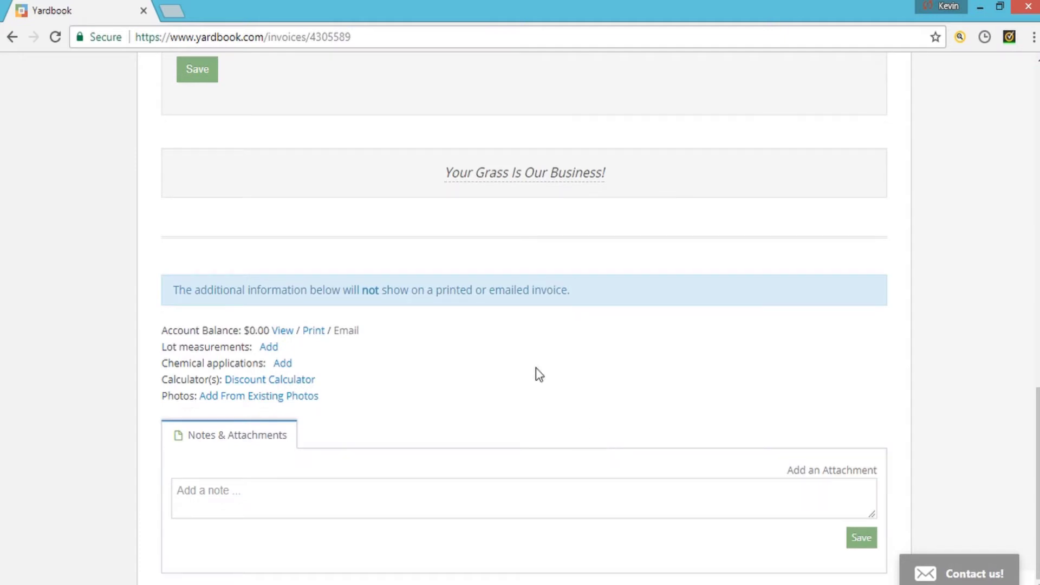
scroll(549, 392, "up", 15)
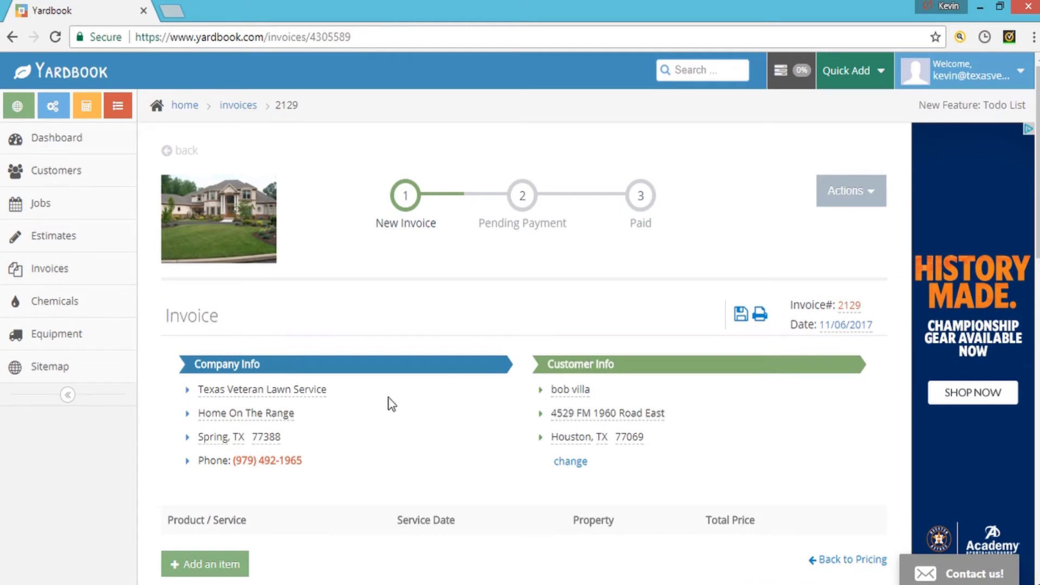
scroll(396, 392, "down", 3)
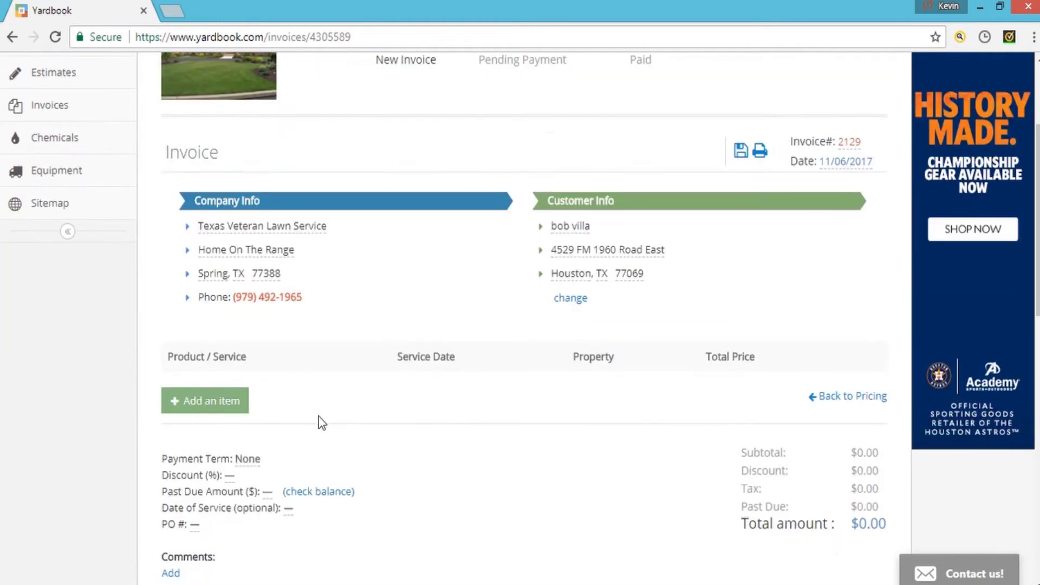
- From 'Add an item', browse the Products and Services catalog and start adding a new product
left_click(201, 404)
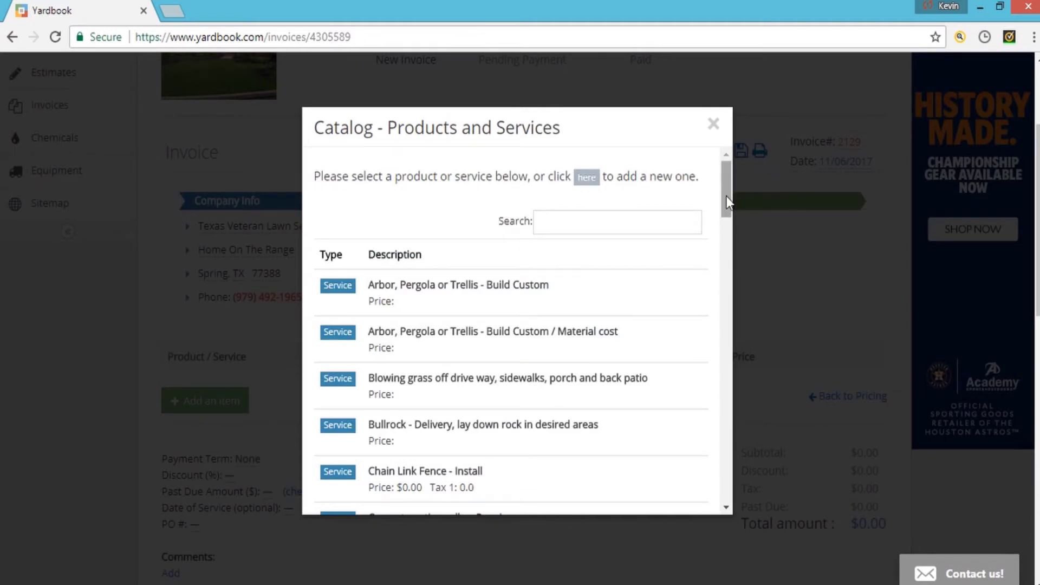
left_click_drag(726, 197, 726, 487)
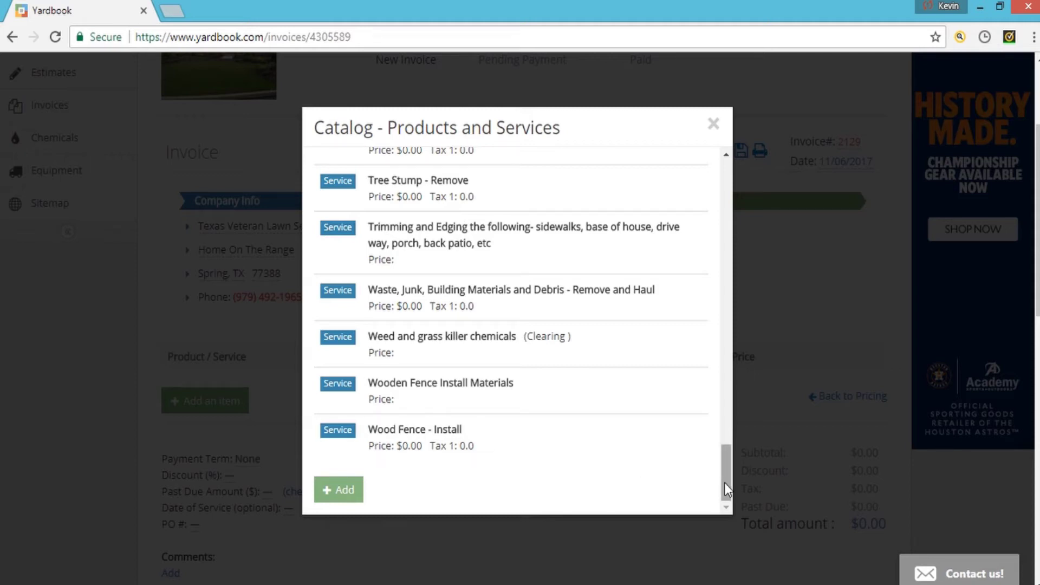
left_click_drag(725, 482, 737, 151)
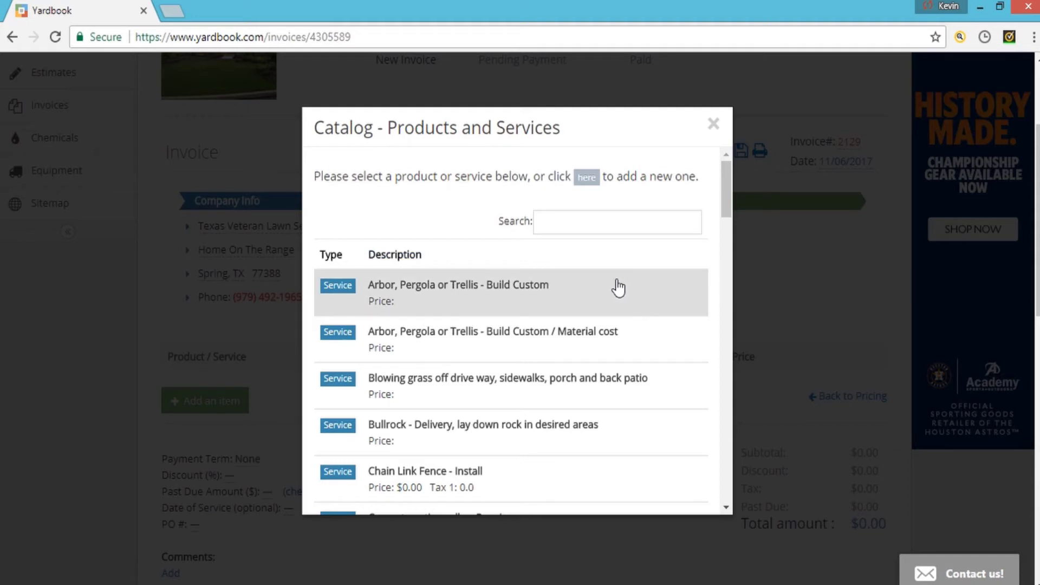
left_click(588, 178)
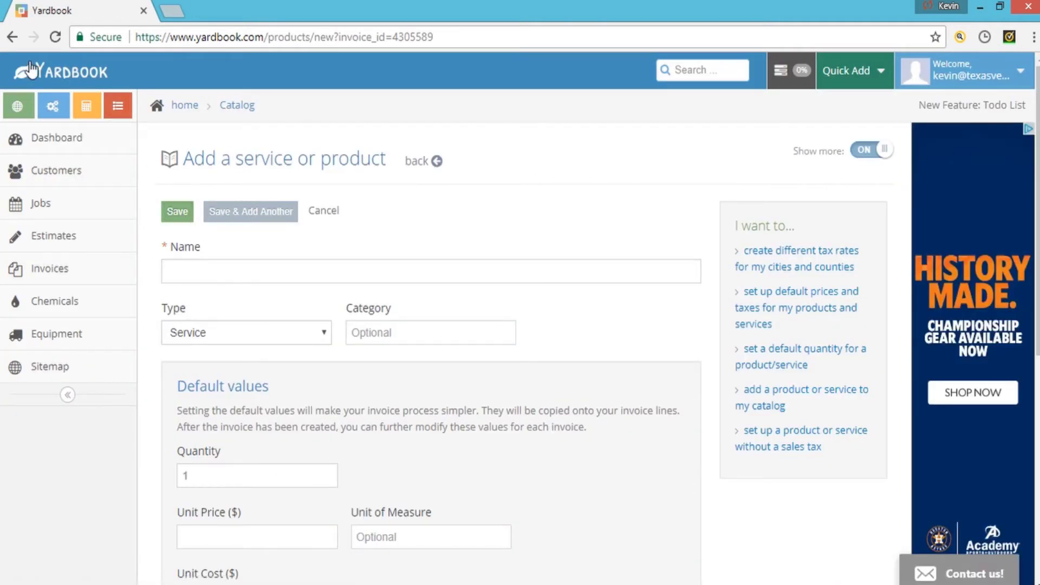
- Return to invoice 2129 and add Arbor, Pergola or Trellis - Build Custom from the catalog
left_click(12, 37)
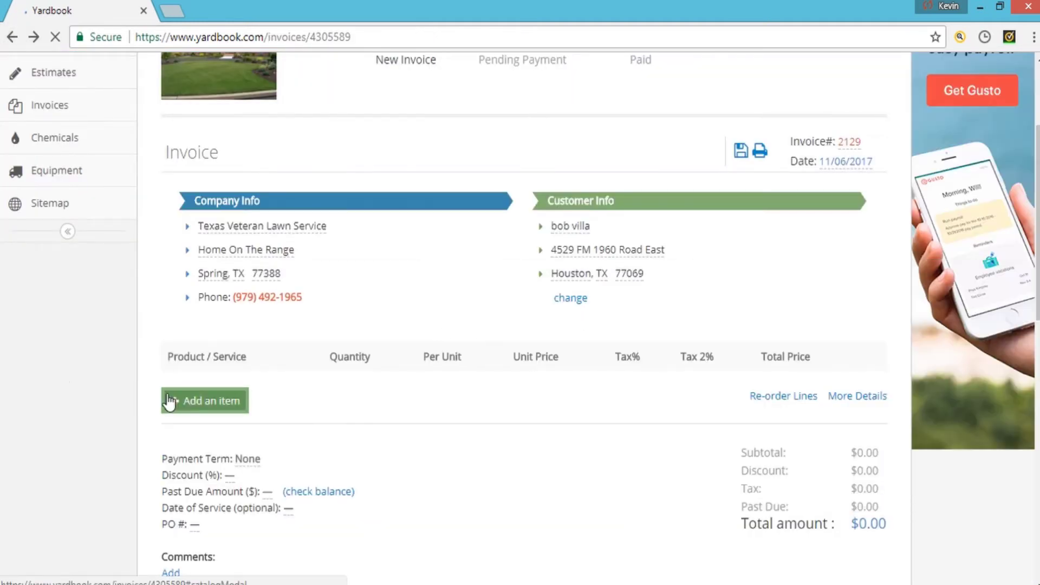
left_click(169, 402)
scroll(531, 305, "down", 3)
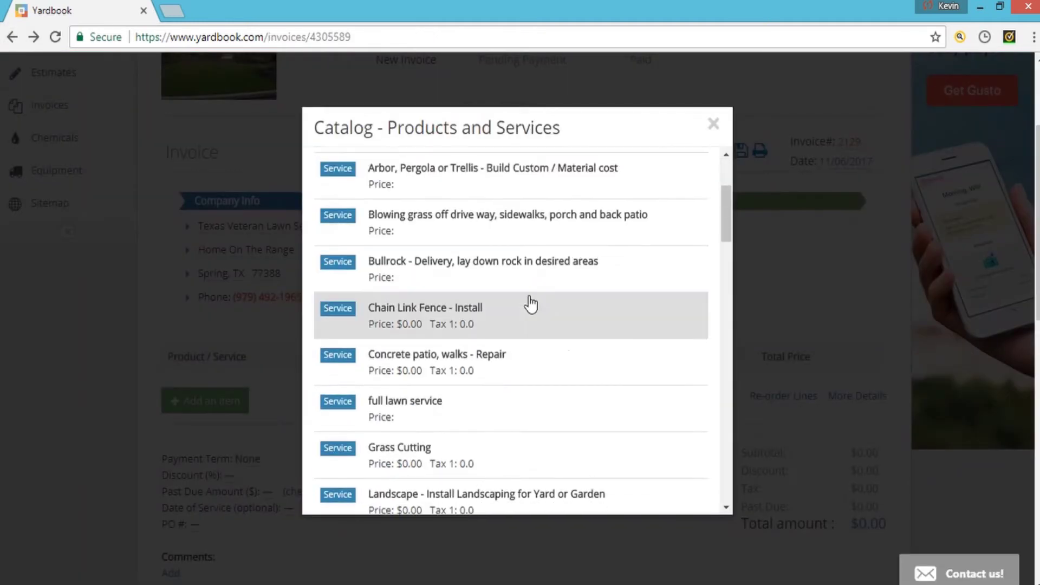
scroll(506, 287, "down", 2)
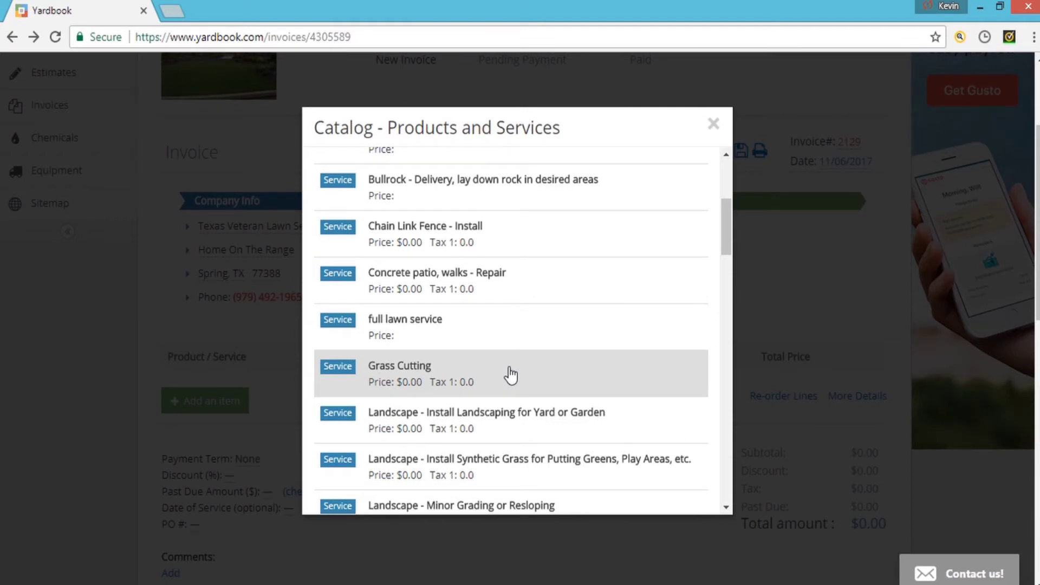
left_click_drag(725, 239, 724, 183)
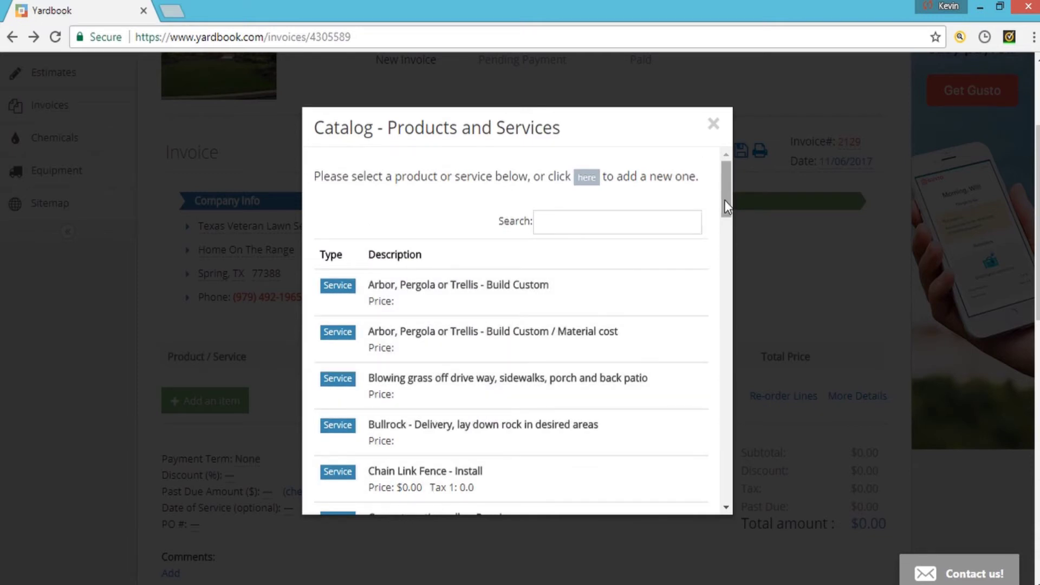
left_click_drag(725, 200, 522, 244)
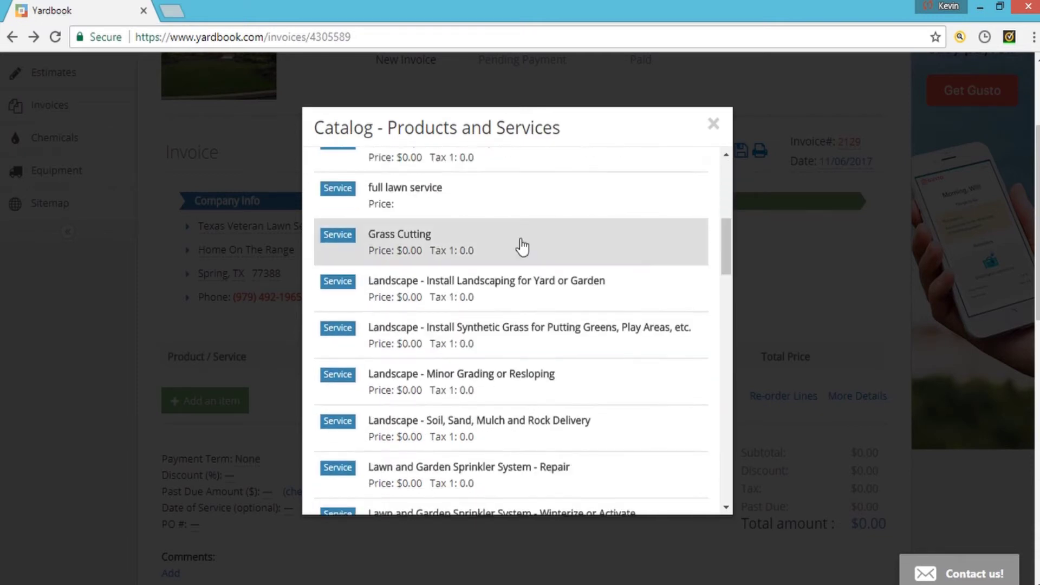
left_click_drag(723, 265, 741, 181)
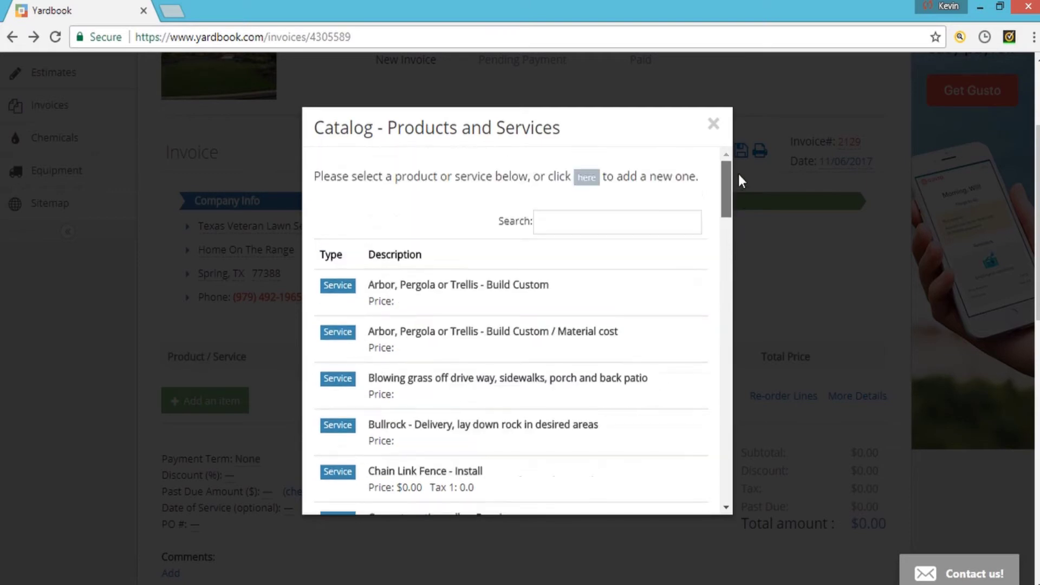
left_click(504, 293)
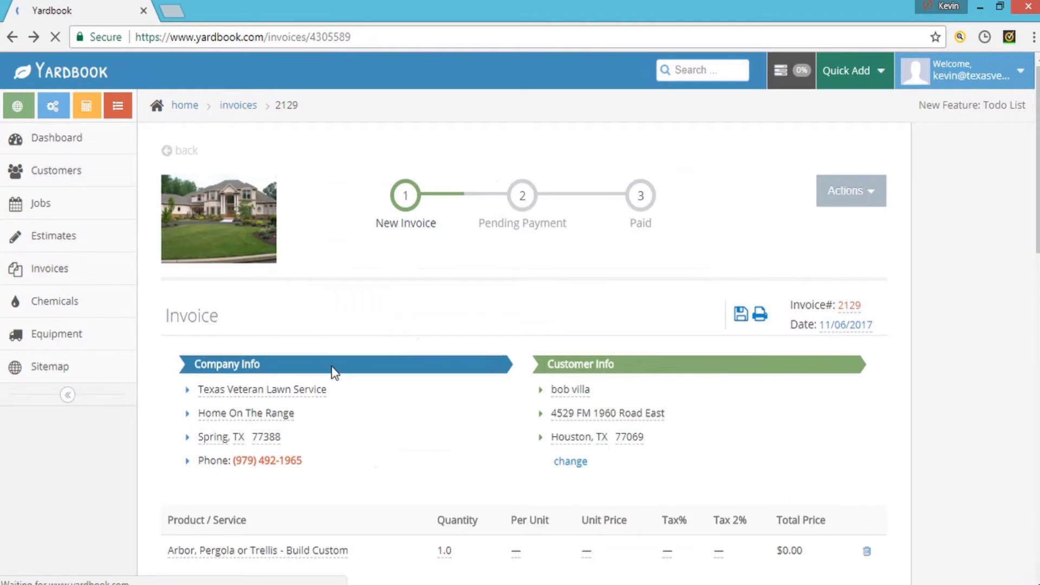
scroll(332, 366, "down", 5)
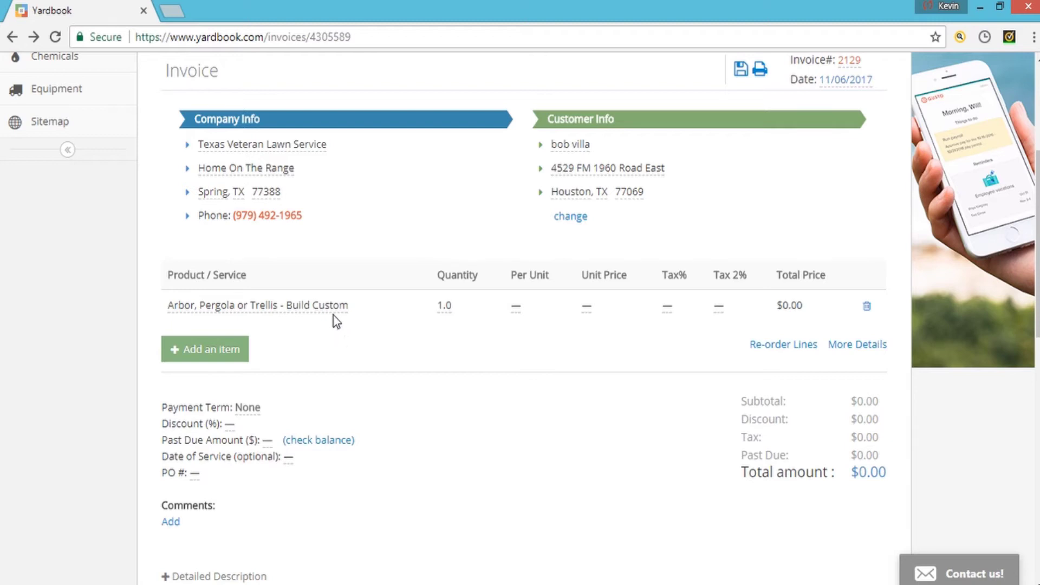
- Add Grass Cutting from the catalog as another invoice line
left_click(239, 355)
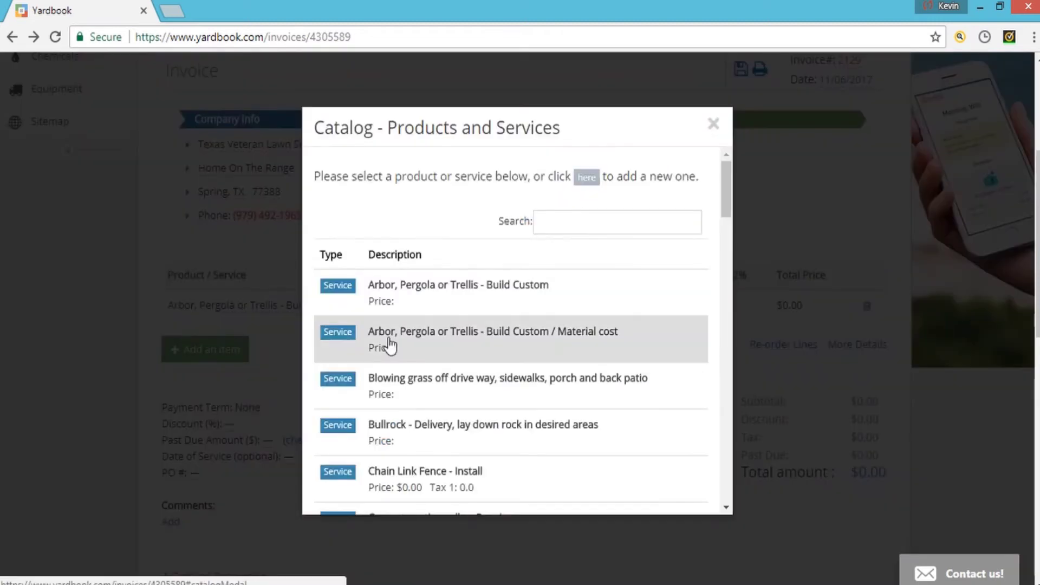
scroll(388, 344, "down", 5)
left_click(443, 219)
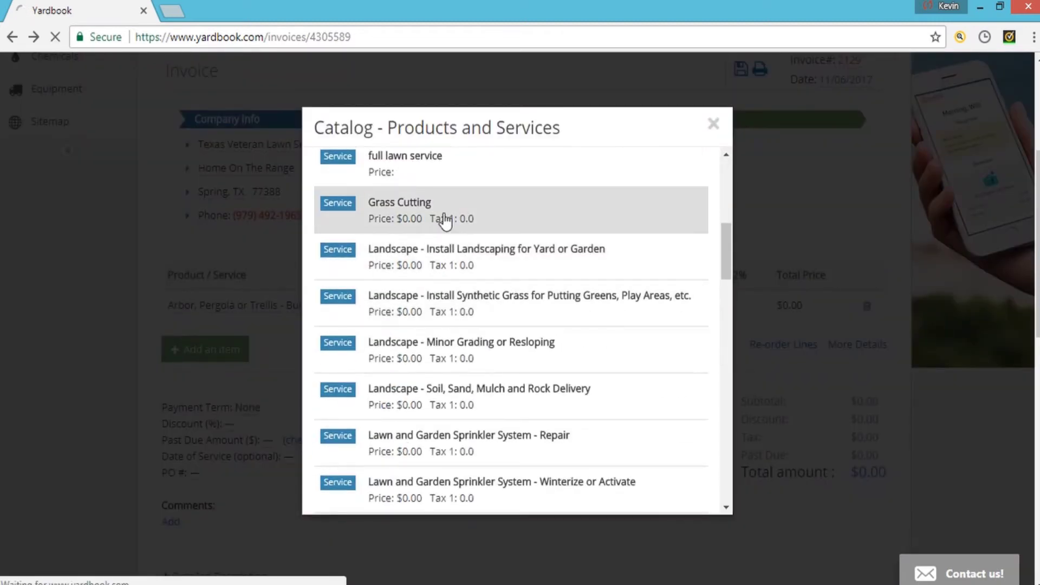
scroll(460, 283, "down", 3)
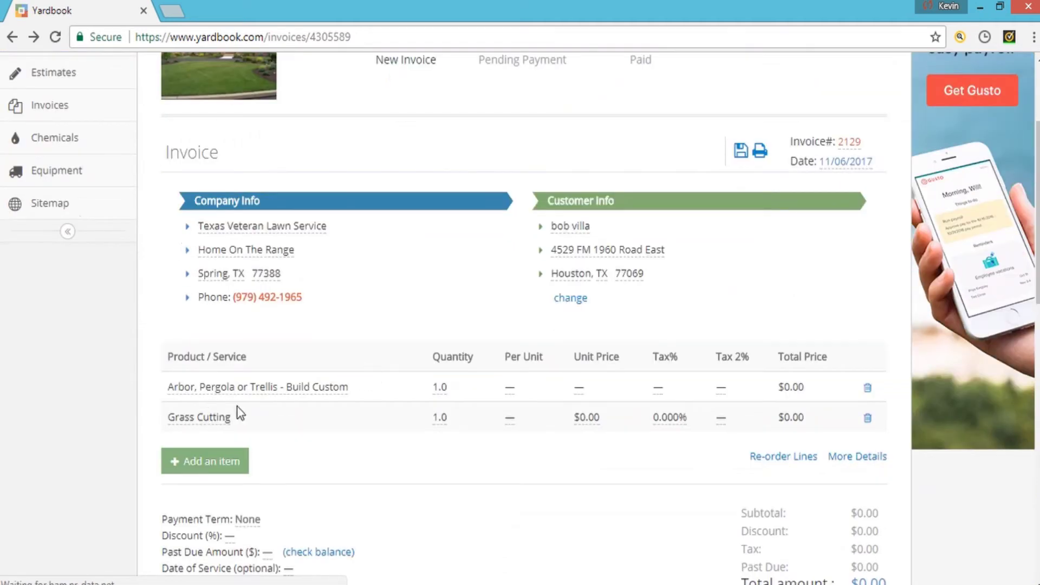
- Rename the Arbor, Pergola or Trellis line item to 'trim bushes'
left_click(289, 388)
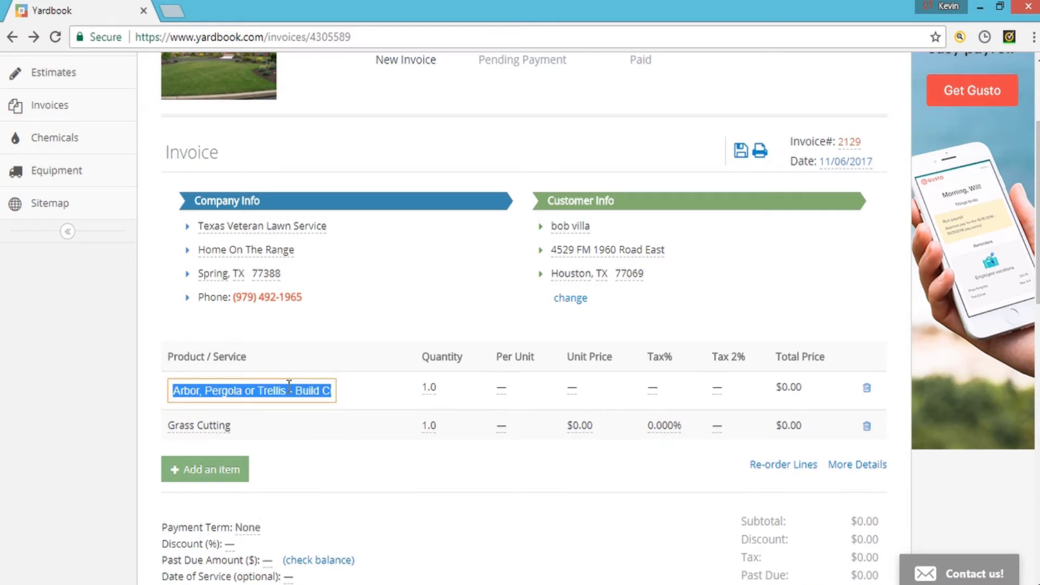
type("trim bushes")
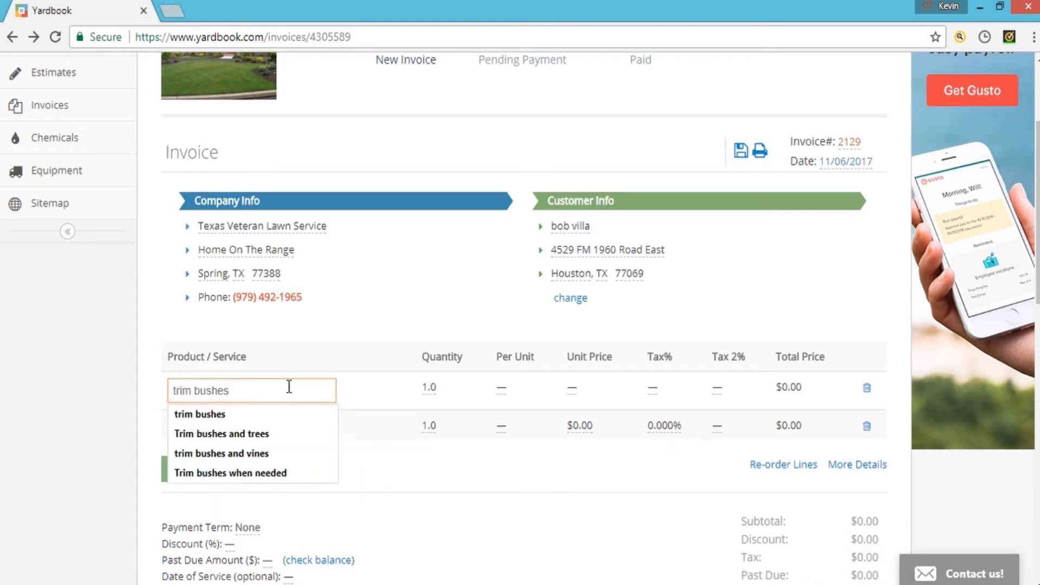
key("Return")
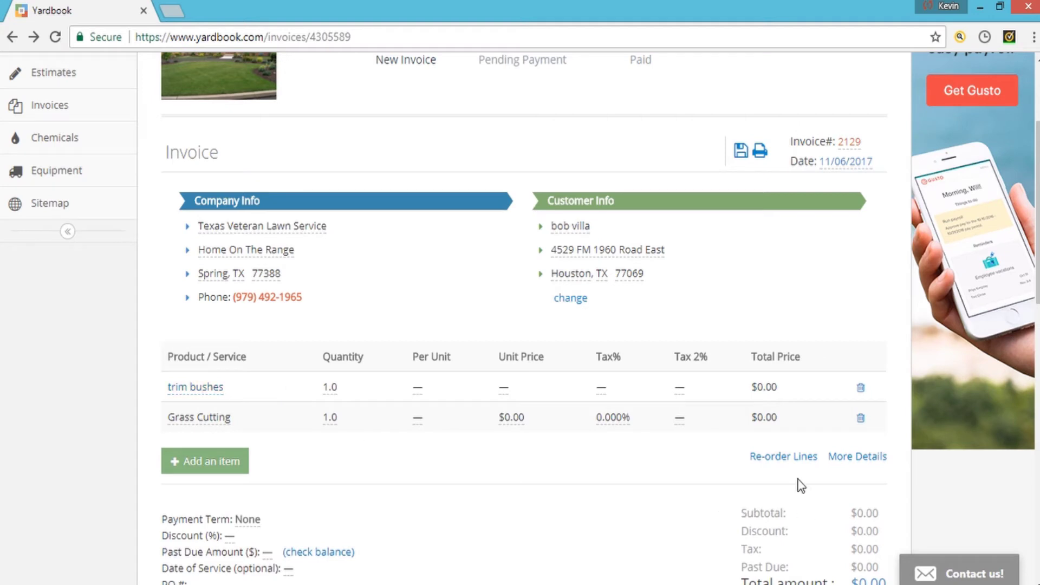
- Reorder the invoice lines so Grass Cutting sits above trim bushes
left_click(790, 459)
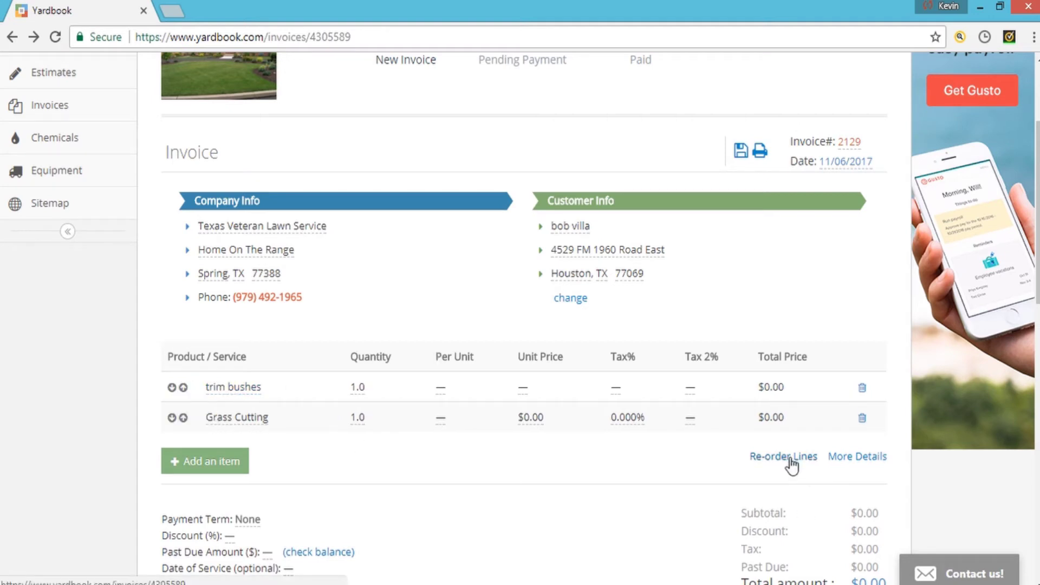
left_click(183, 418)
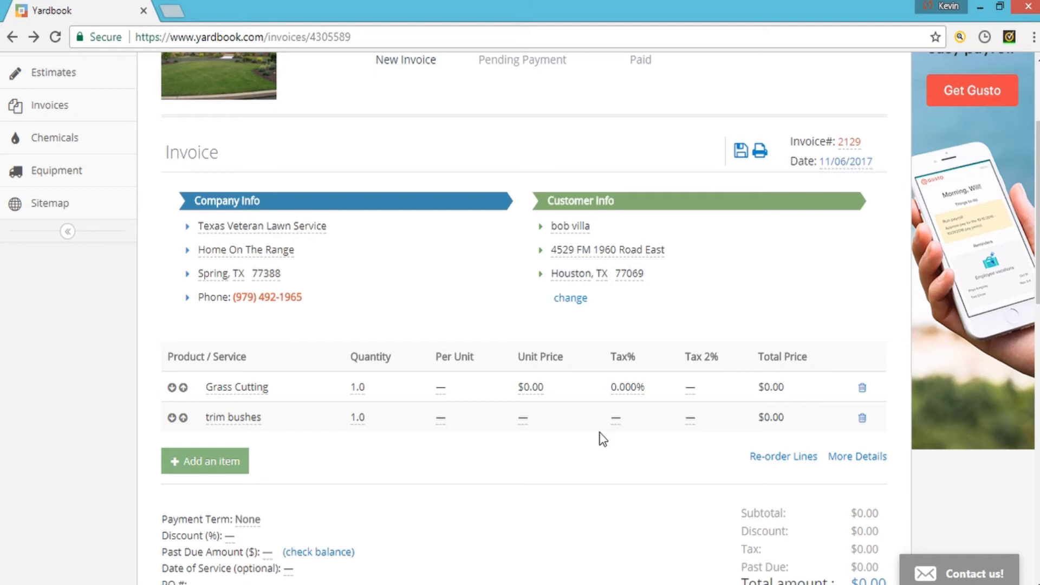
left_click(530, 388)
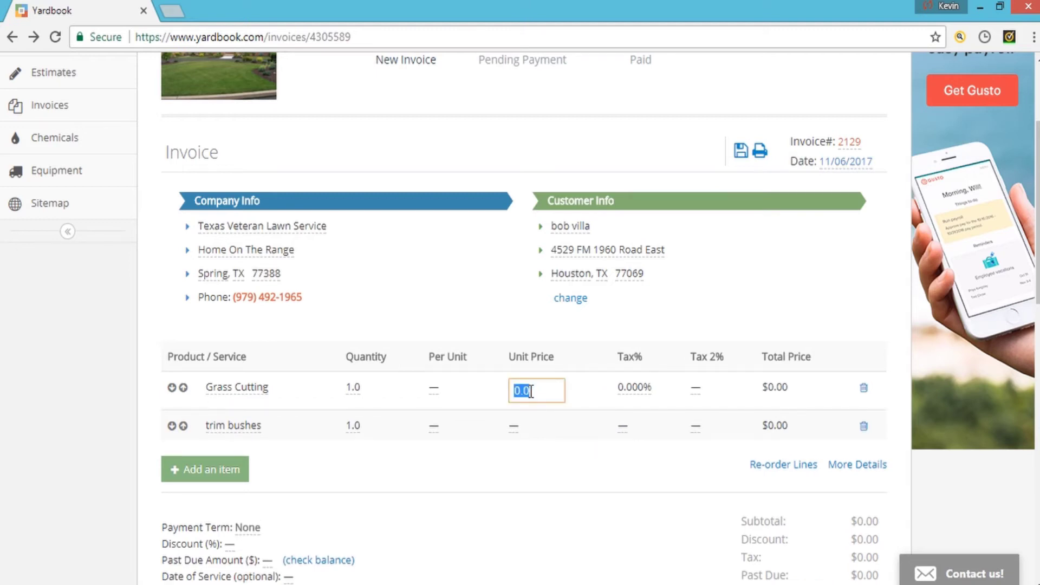
- Enter unit prices of 45.00 for Grass Cutting and 30.00 for trim bushes
type("45.")
key("Return")
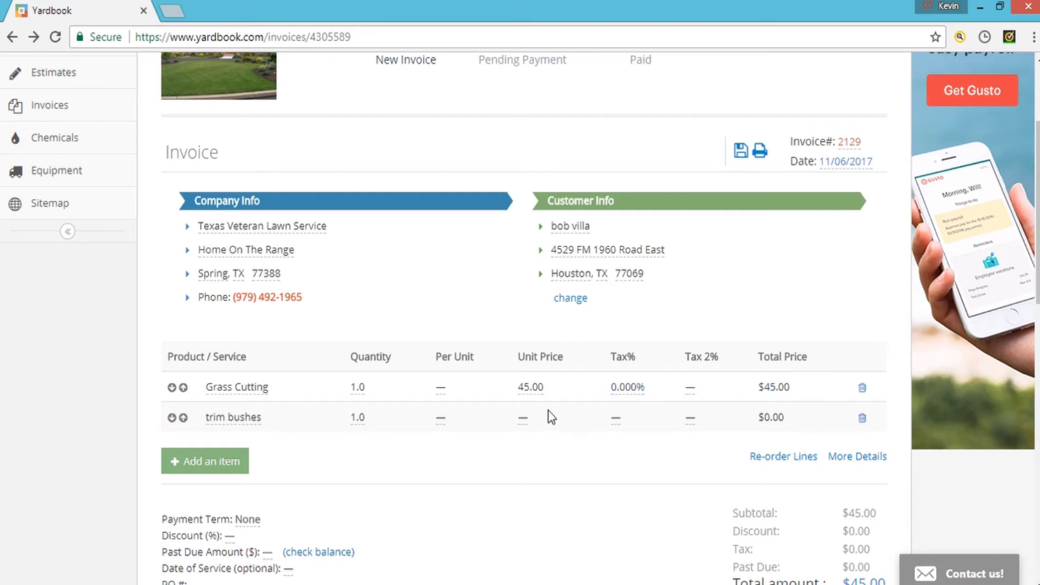
left_click(523, 419)
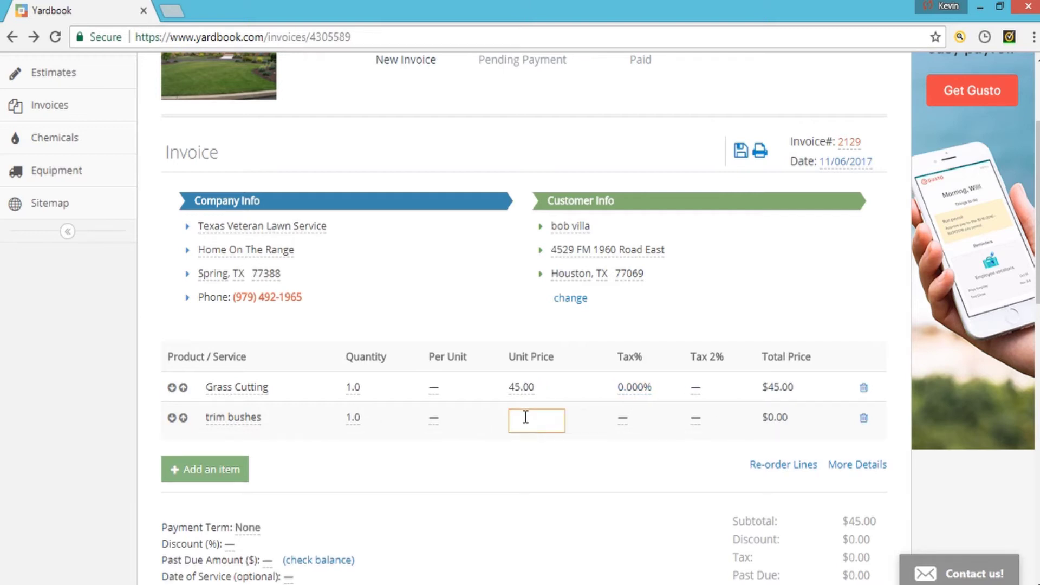
type("30")
key("Return")
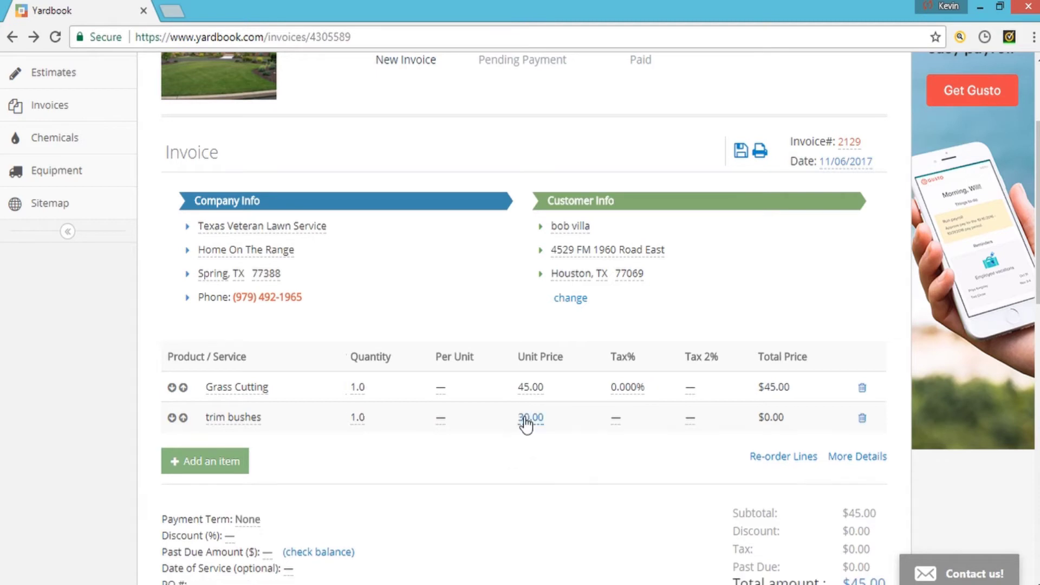
scroll(534, 310, "down", 3)
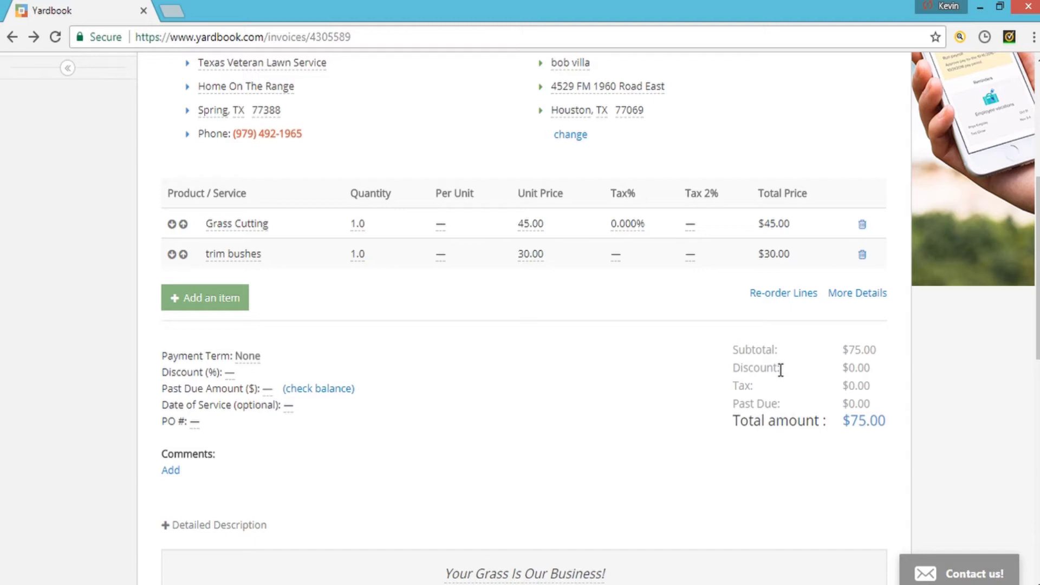
- Set a .0825 tax rate on both the Grass Cutting and trim bushes lines
left_click(631, 228)
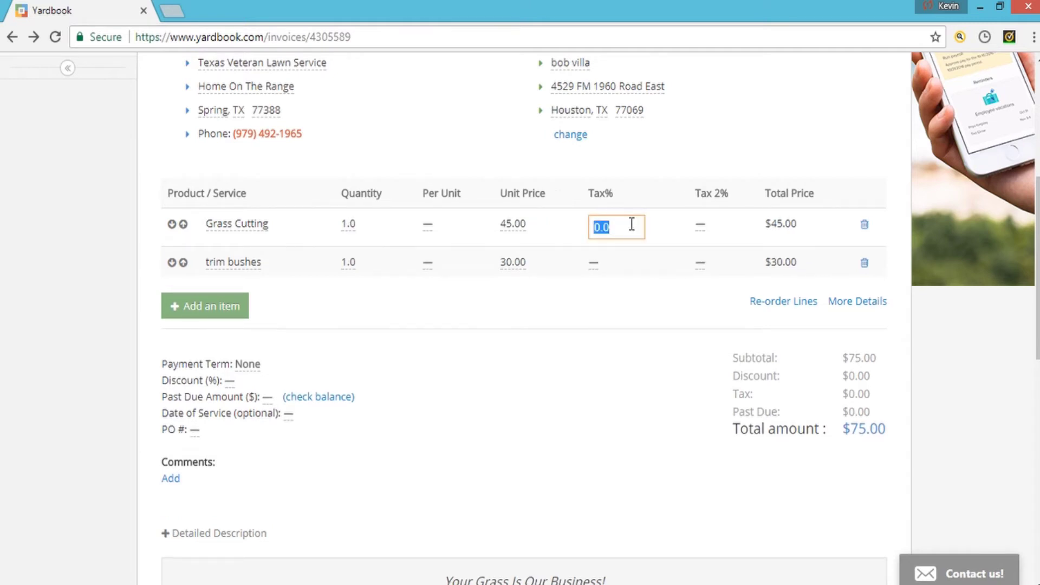
type("0")
key("BackSpace")
type(".0825")
key("Return")
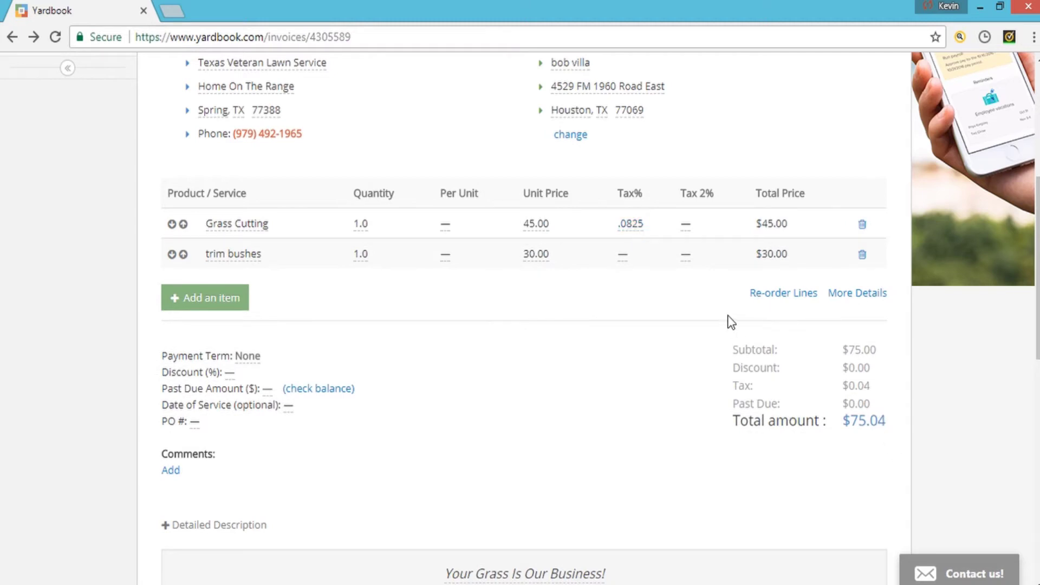
left_click(624, 257)
type(".0825")
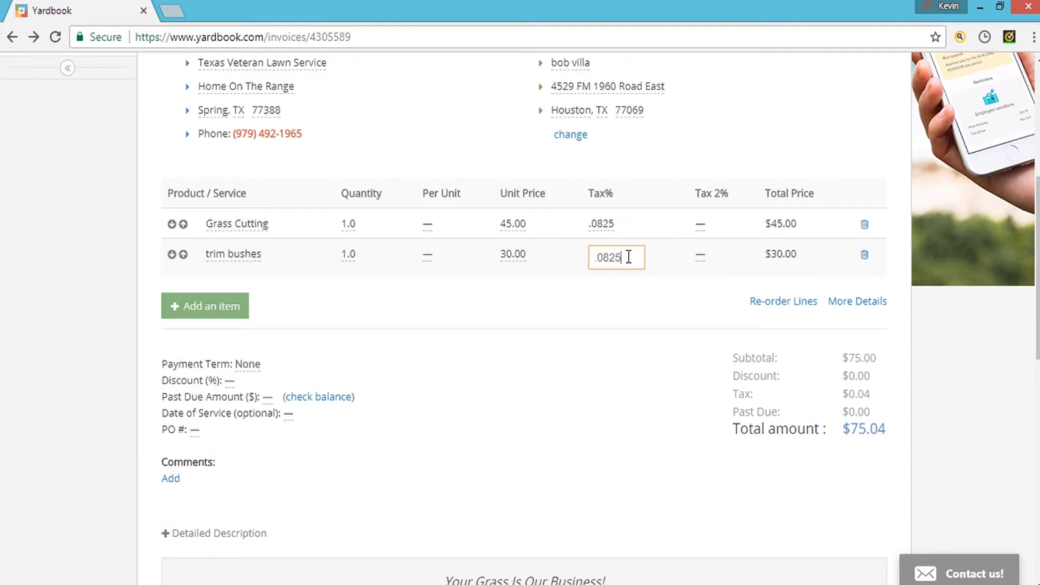
key("Return")
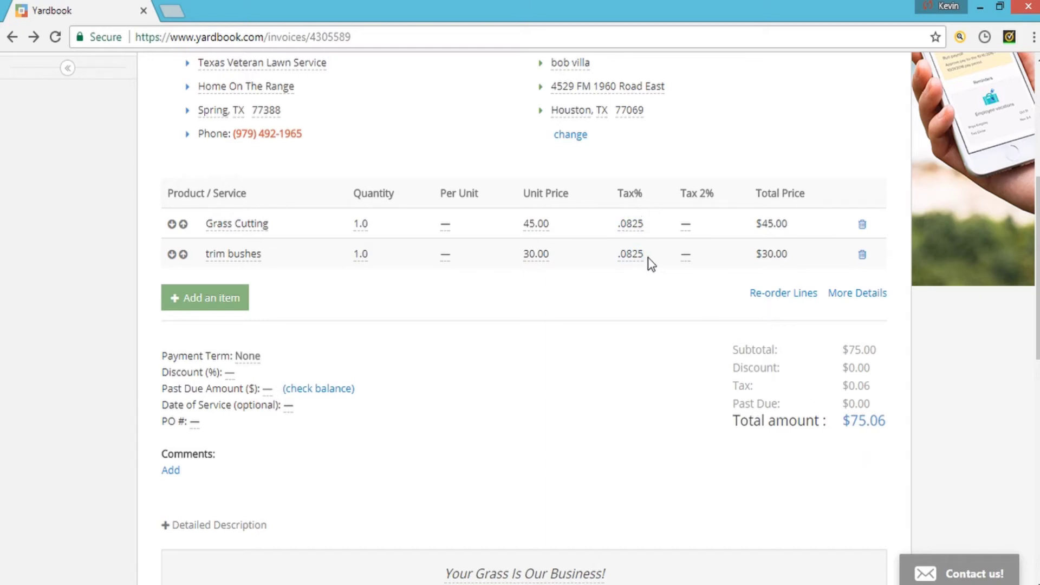
- Change both lines' tax rate back to 0 so the total stays $75.00
left_click(630, 224)
type("0")
left_click(608, 259)
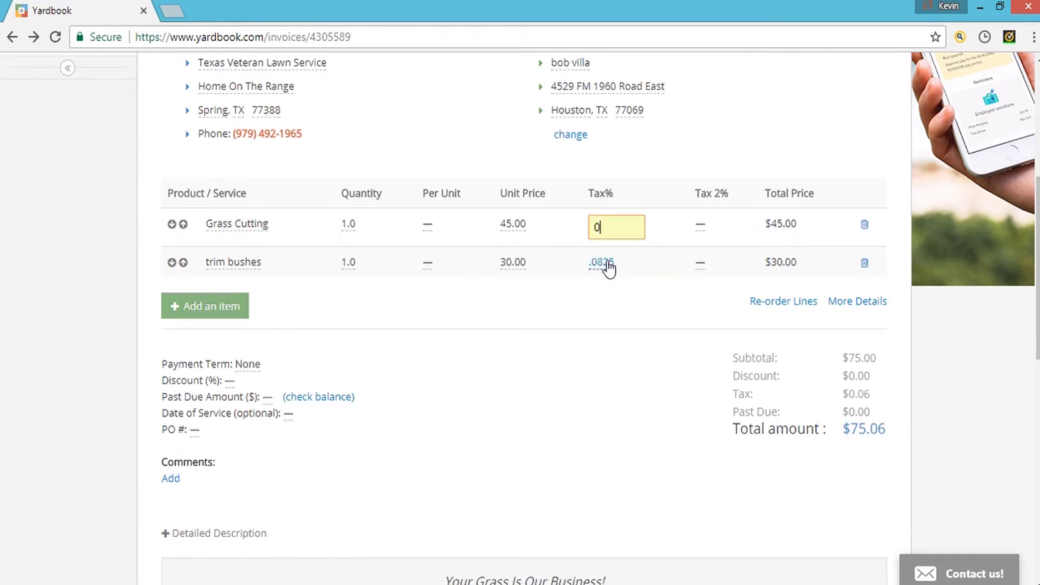
key("Return")
left_click(635, 262)
type("0")
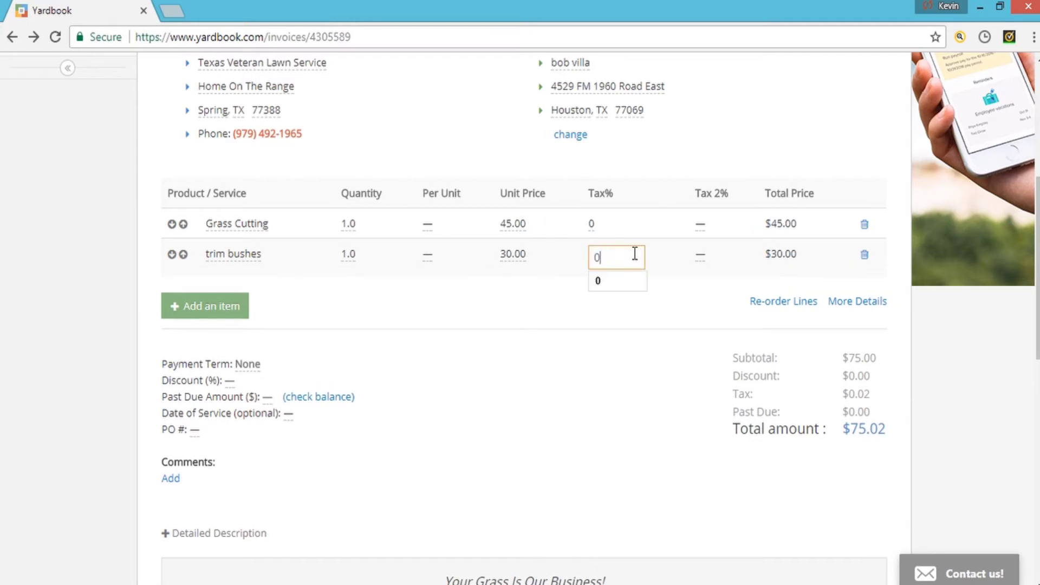
key("Return")
scroll(407, 412, "down", 2)
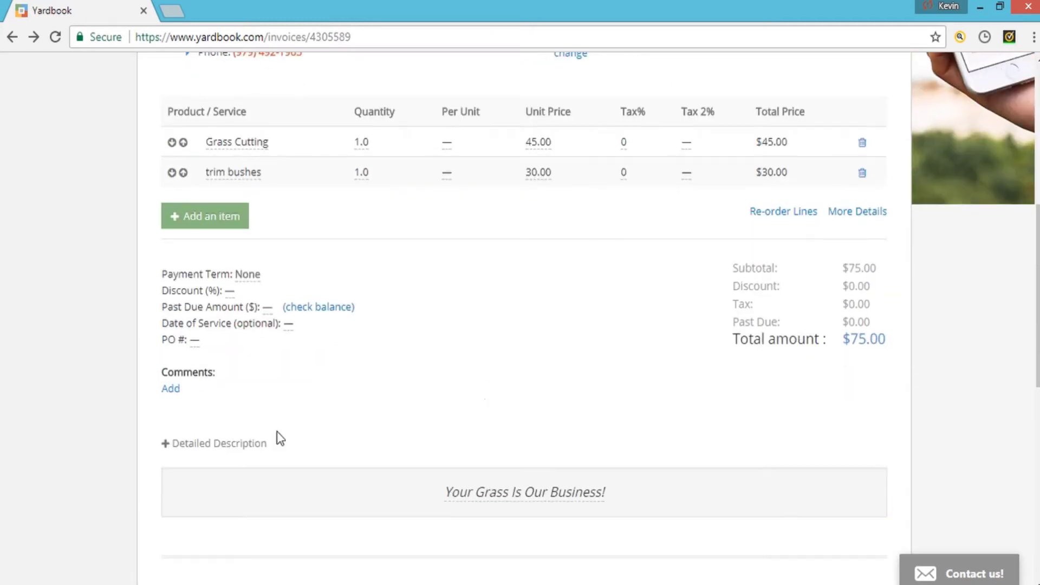
- Add and save the comment 'trimmed bushes and hauled off clippings' under Comments
left_click(172, 399)
scroll(260, 406, "down", 4)
scroll(282, 379, "up", 2)
left_click(333, 333)
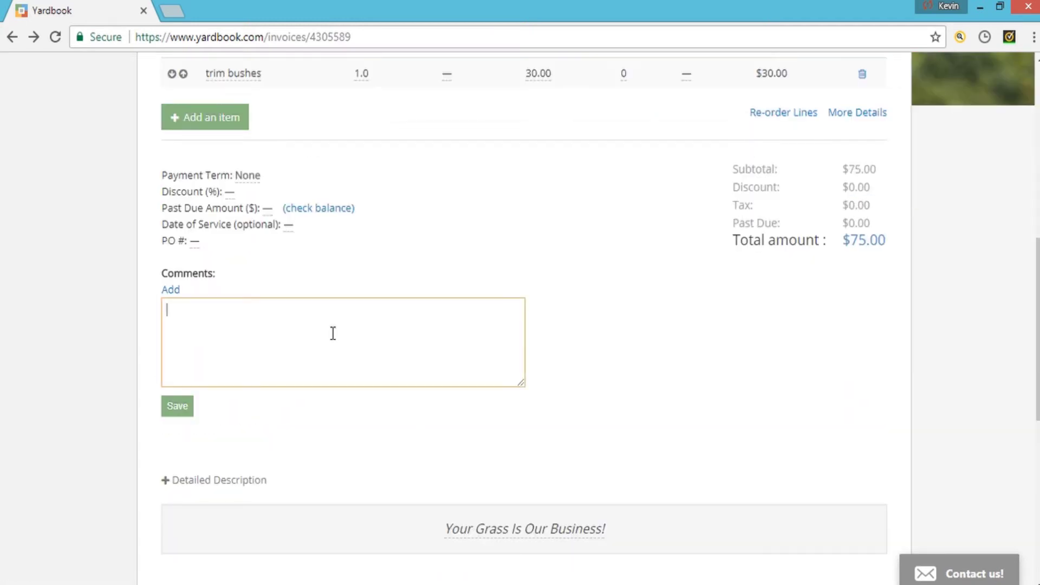
type("trimmed bushes and hau")
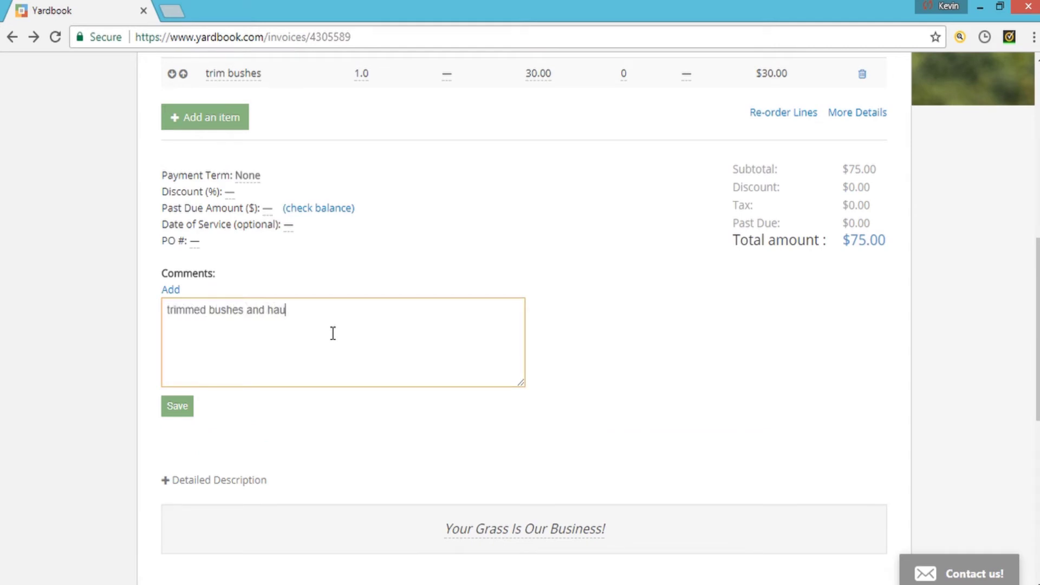
type("led off clippings")
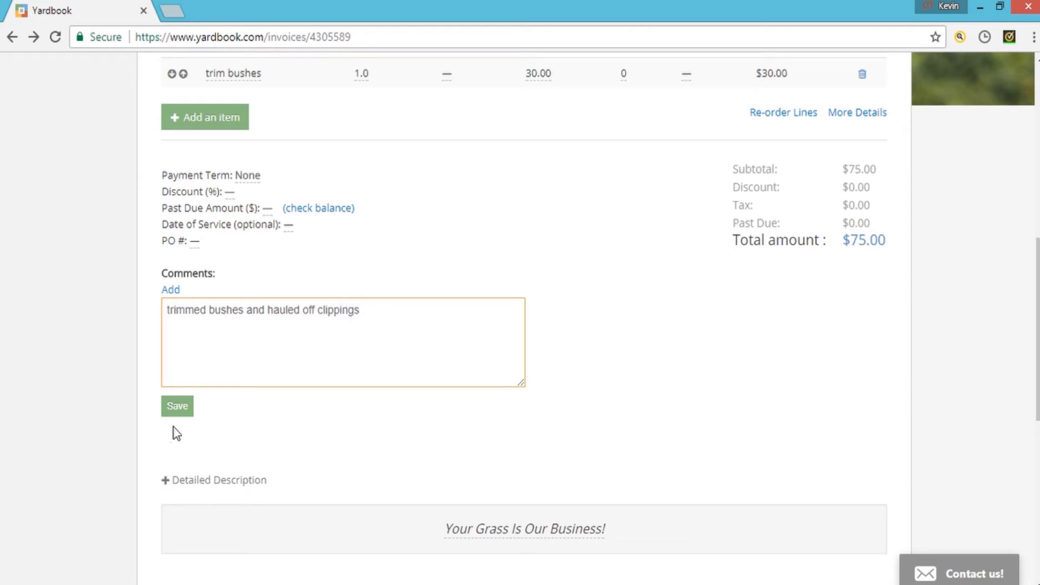
left_click(189, 410)
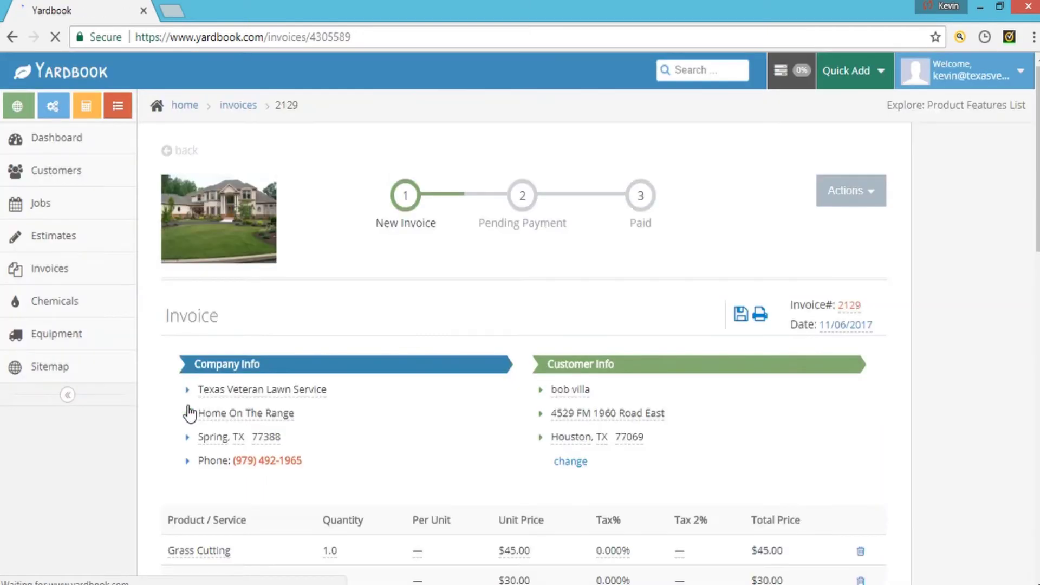
scroll(188, 414, "down", 10)
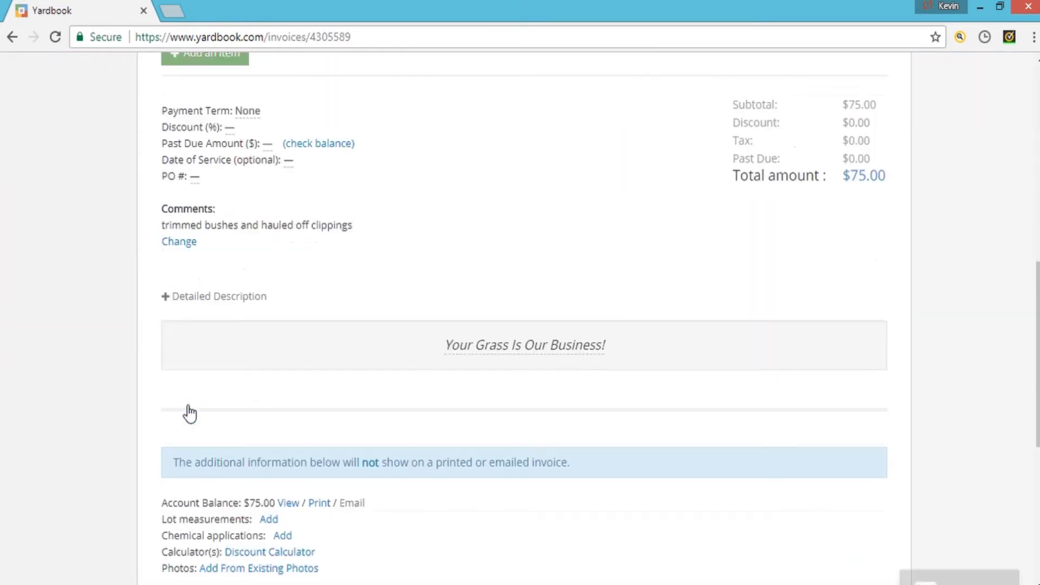
scroll(173, 379, "down", 3)
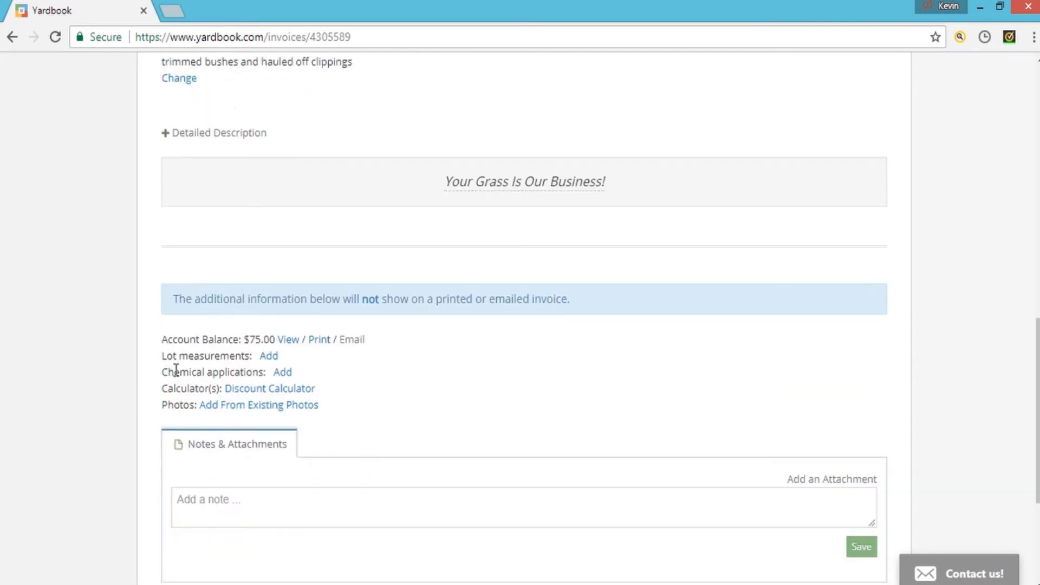
scroll(162, 372, "down", 4)
scroll(162, 374, "up", 14)
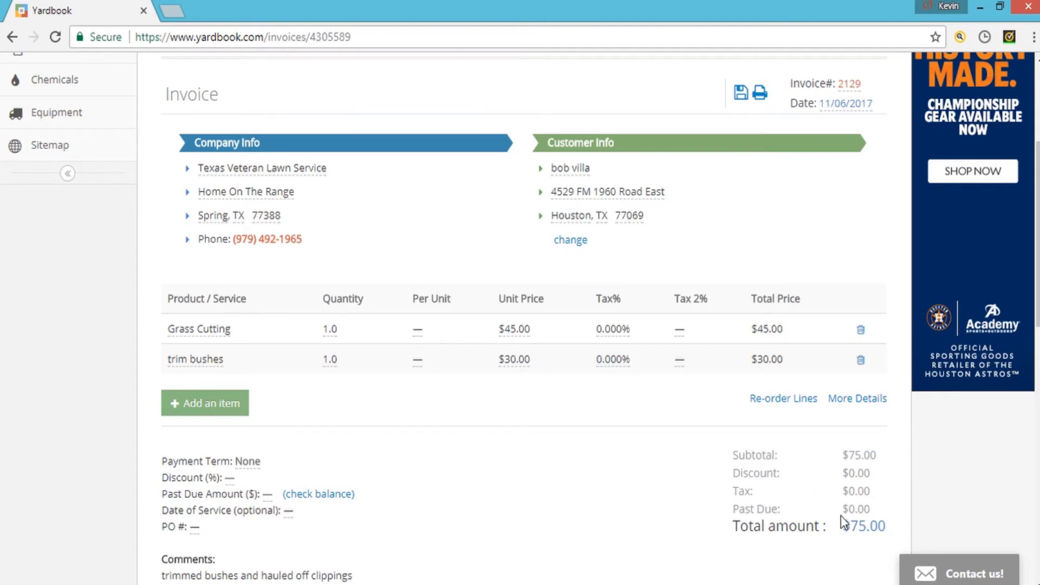
scroll(800, 546, "up", 4)
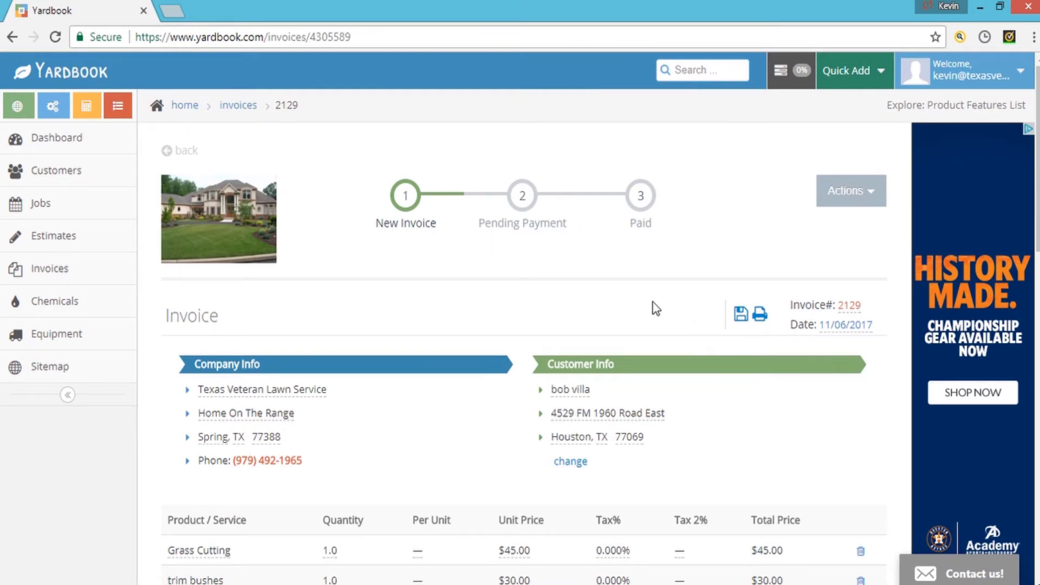
- Set invoice 2129 to Pending Payment and return to the Invoices list
left_click(866, 201)
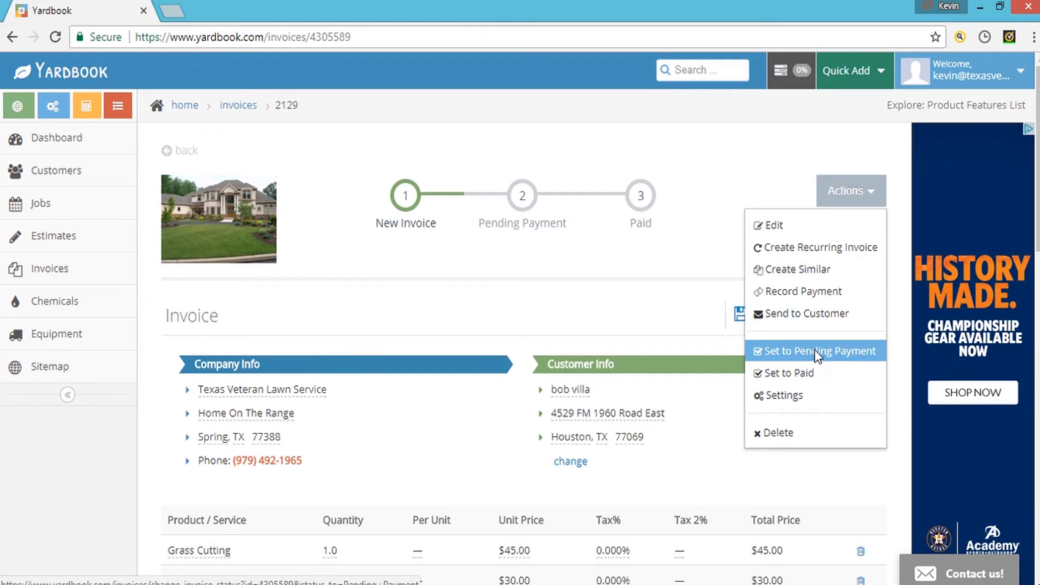
left_click(815, 351)
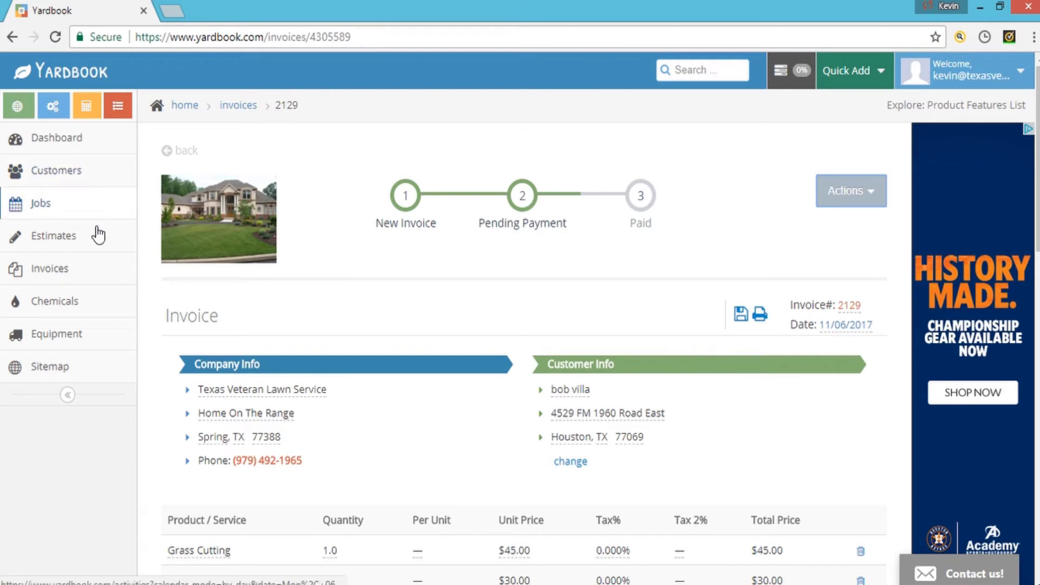
left_click(90, 281)
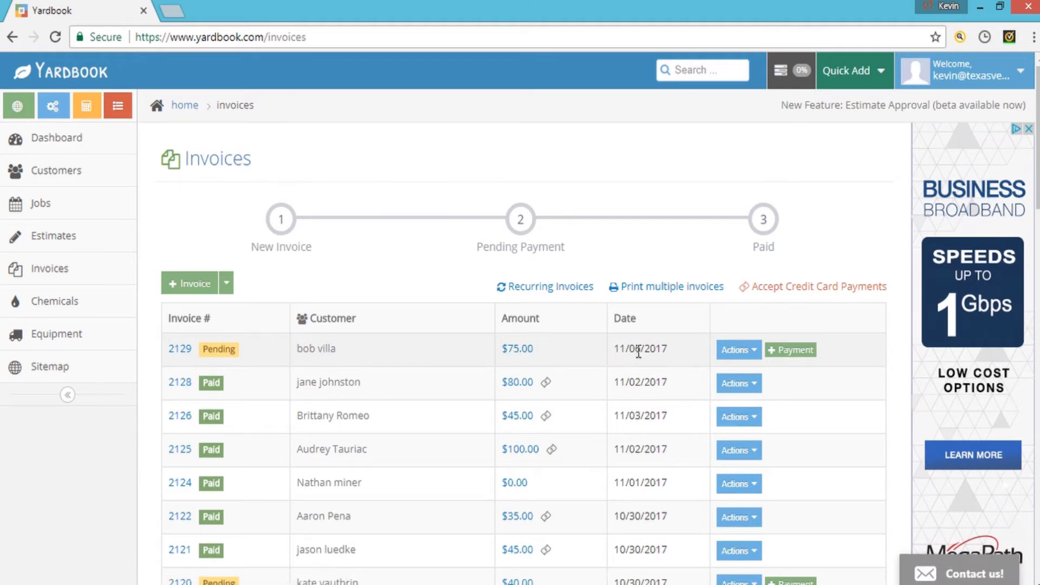
left_click(751, 352)
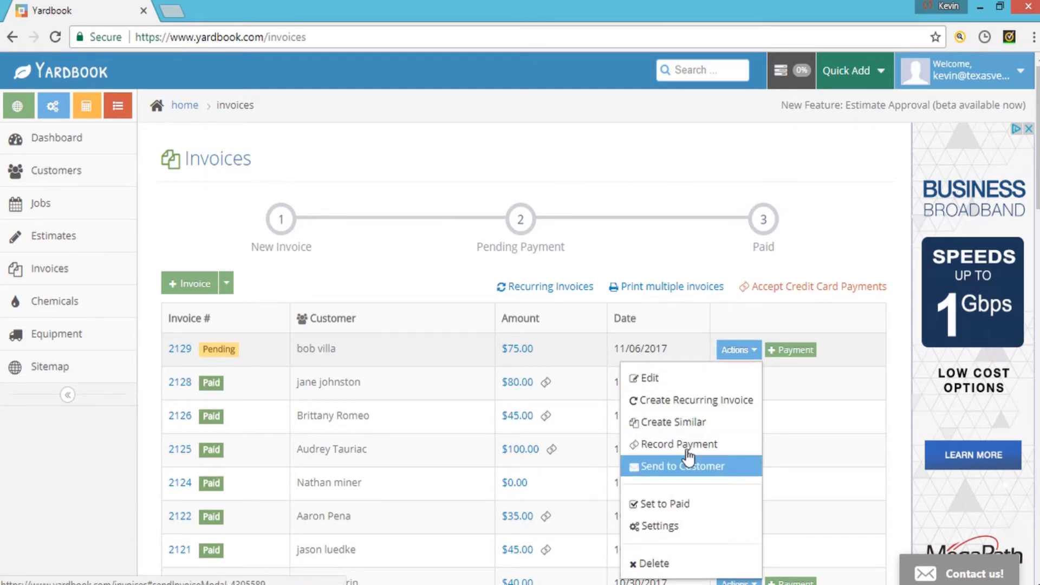
mouse_move(214, 356)
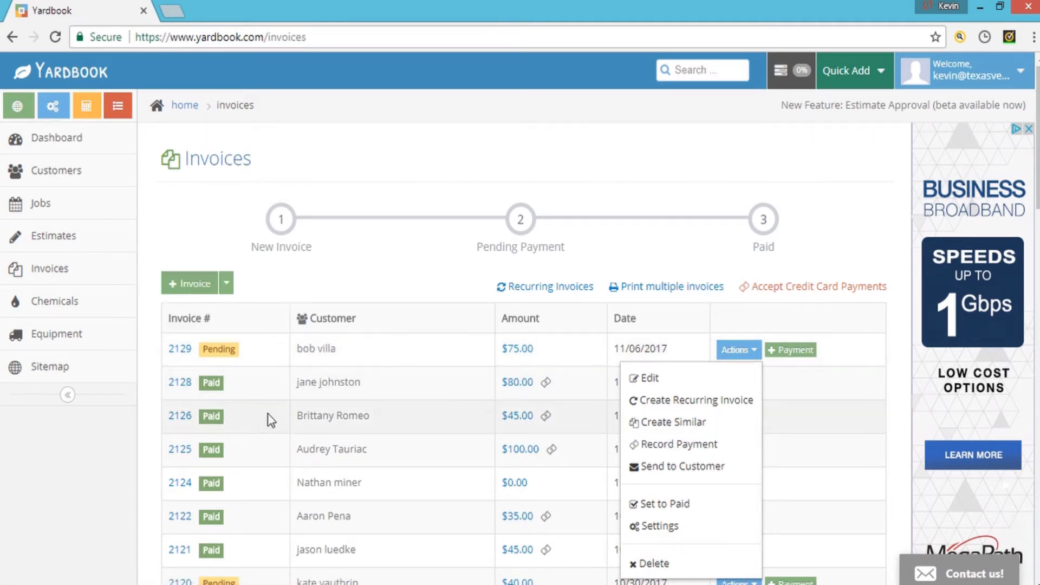
left_click(355, 268)
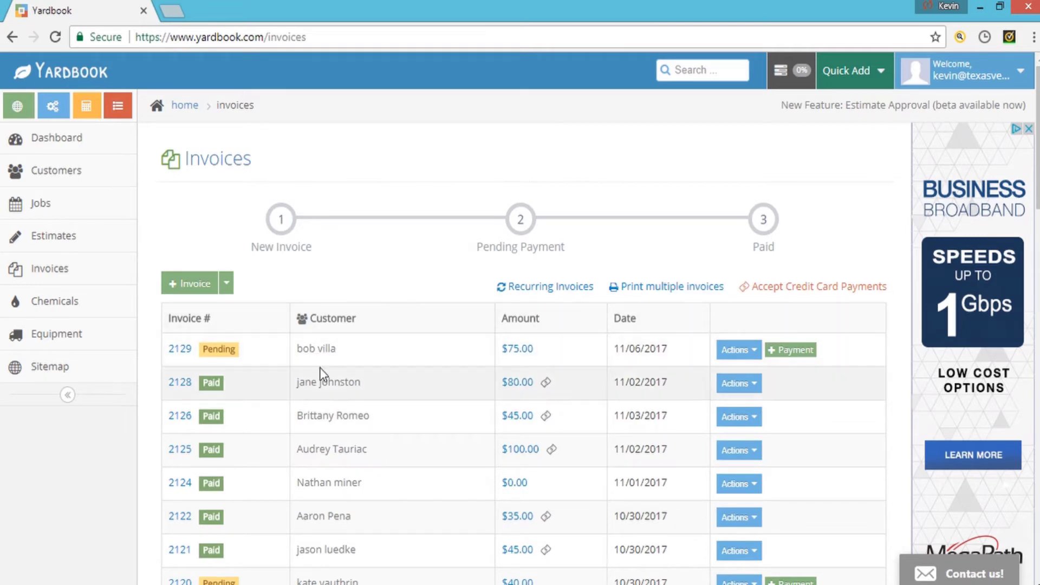
scroll(320, 367, "down", 3)
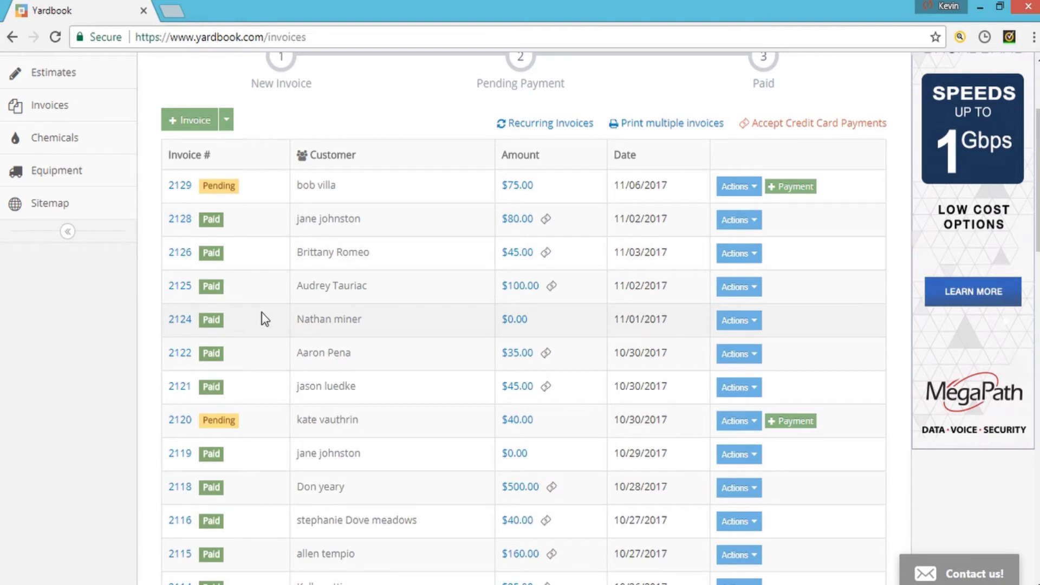
mouse_move(215, 426)
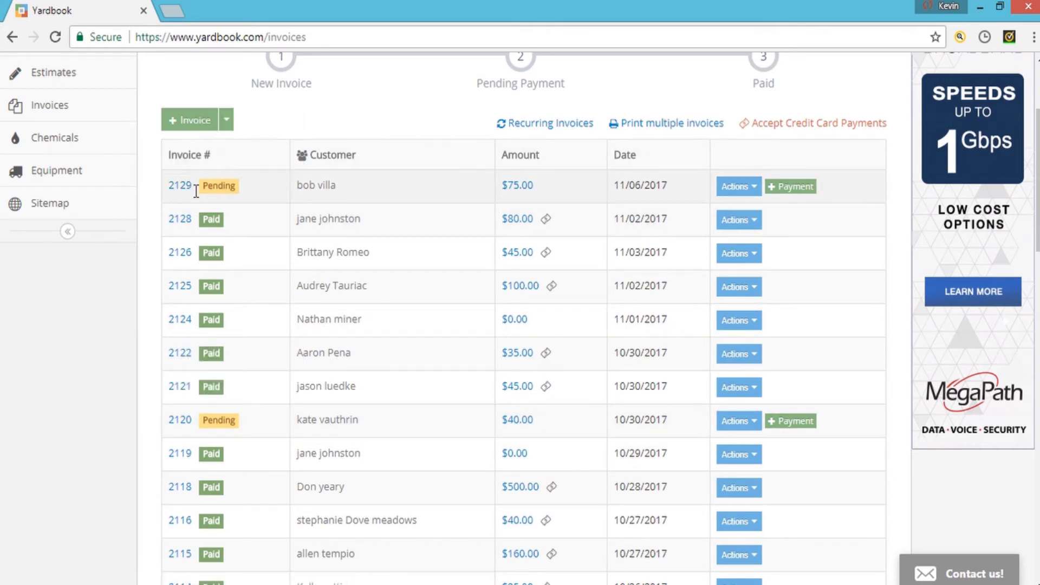
mouse_move(211, 188)
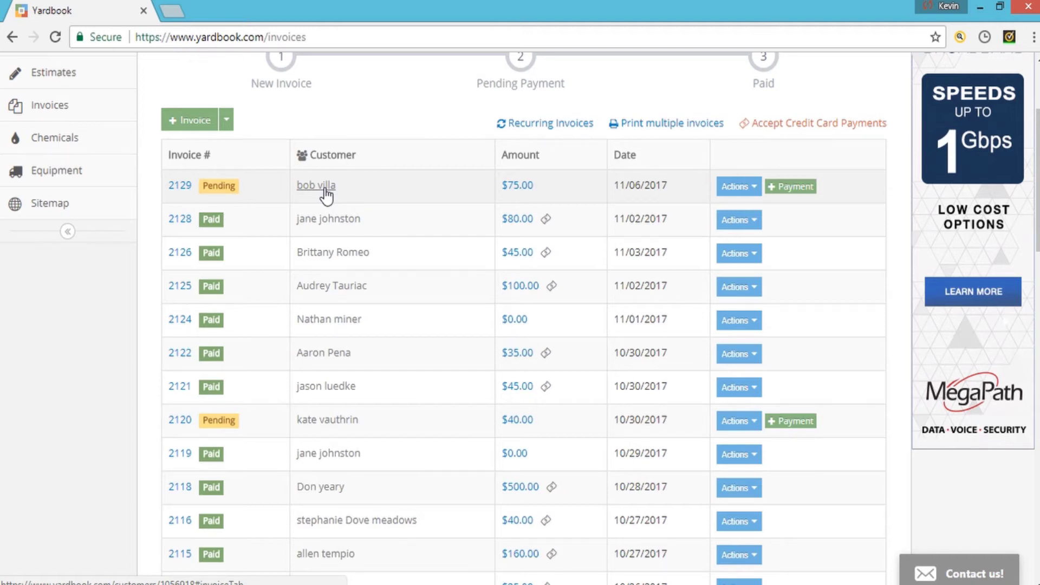
- Open invoice 2129, set it to Paid, then go to the Dashboard
left_click(182, 187)
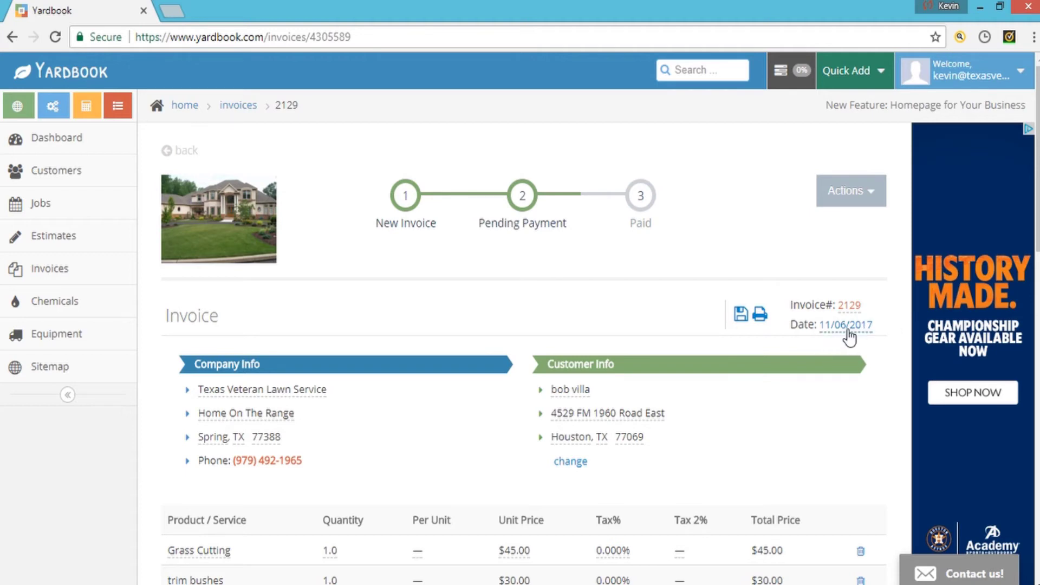
left_click(871, 201)
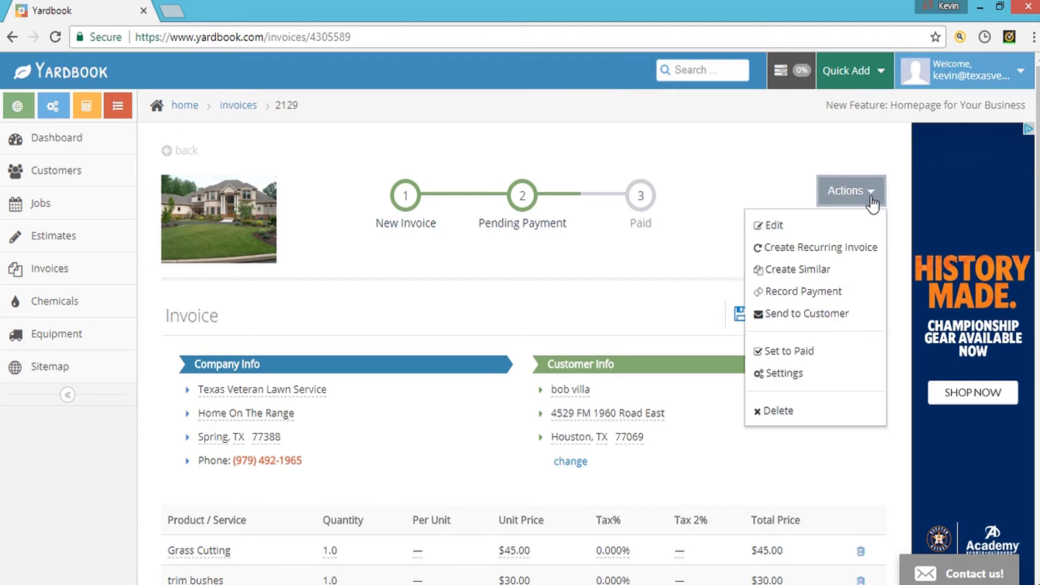
left_click(821, 355)
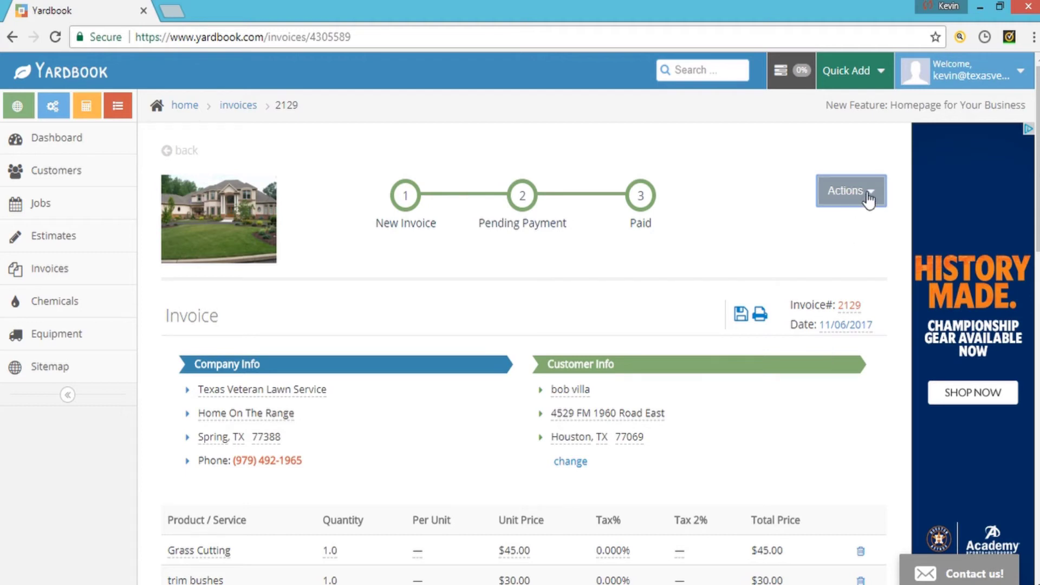
left_click(113, 142)
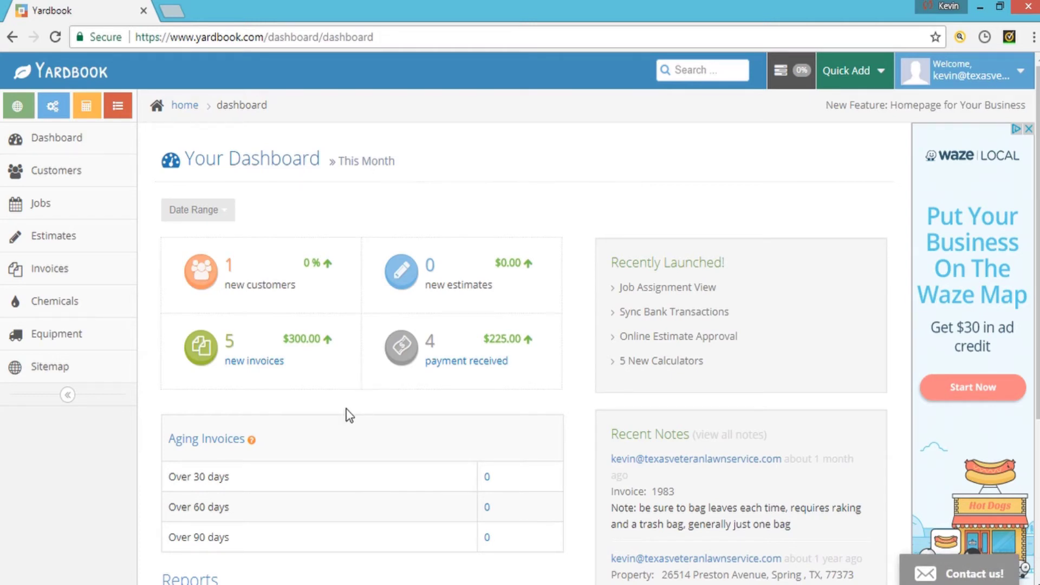
scroll(346, 408, "down", 2)
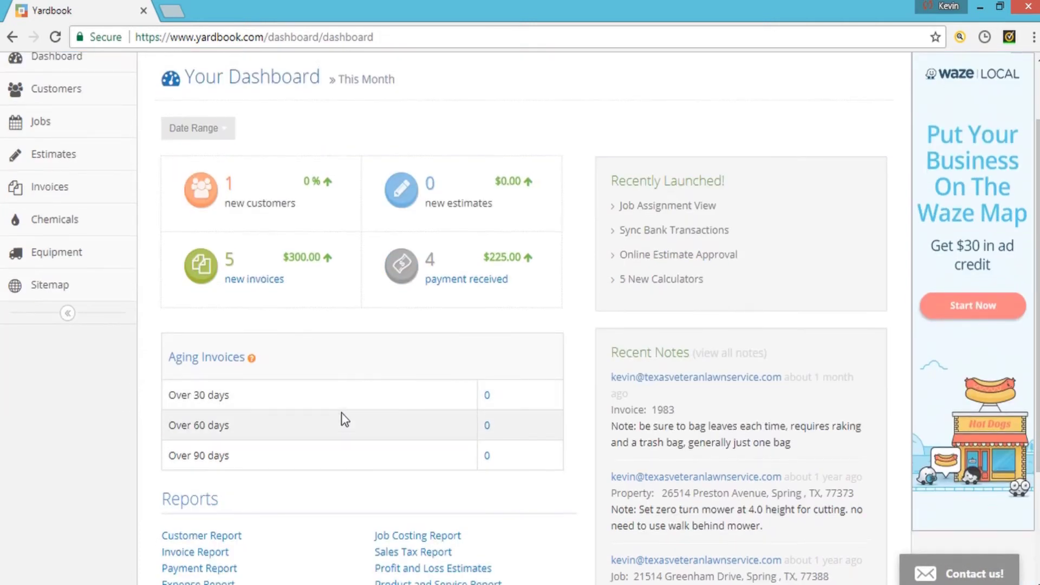
scroll(301, 372, "down", 3)
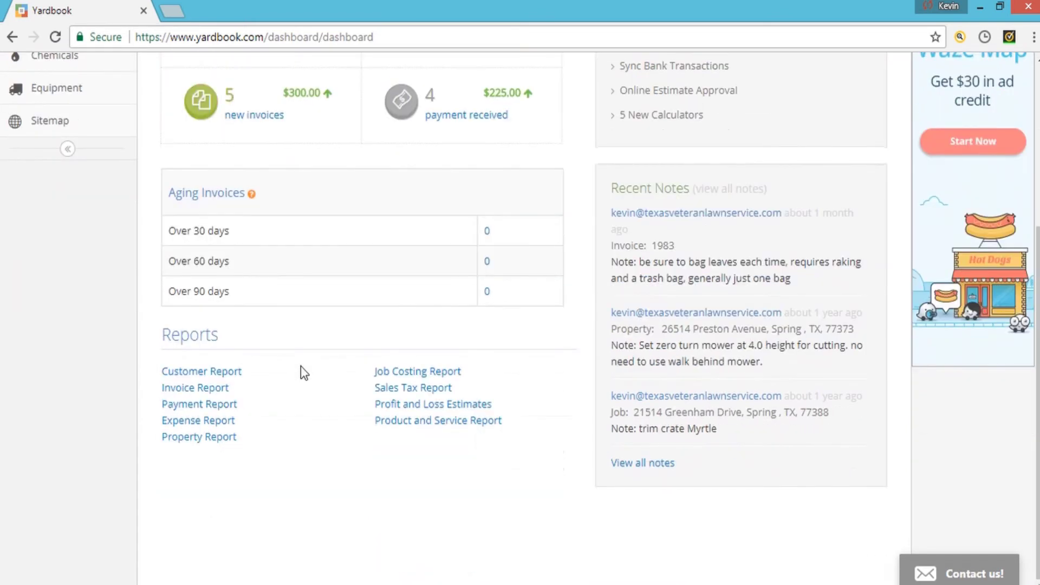
scroll(301, 371, "up", 3)
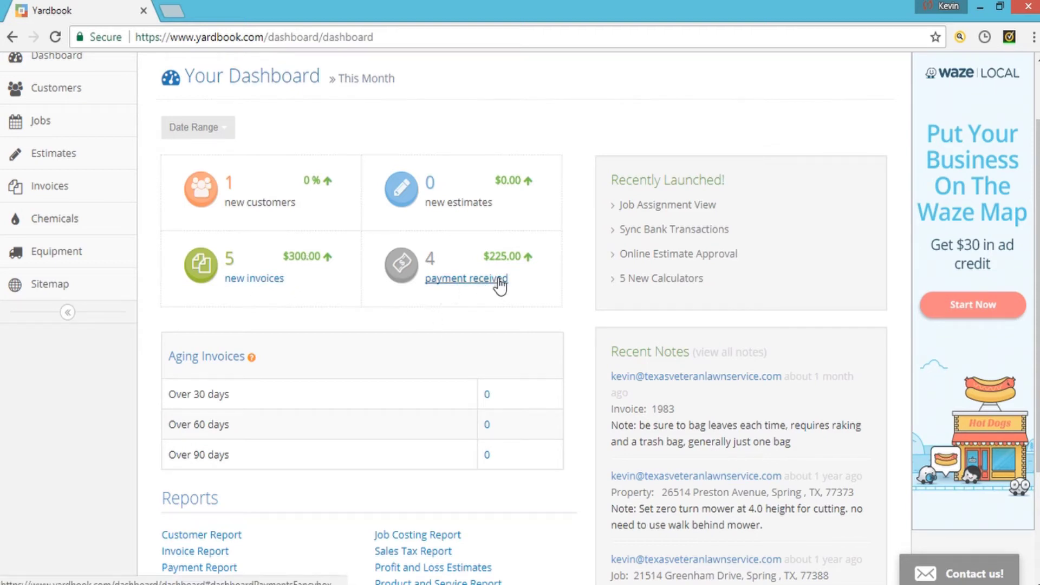
scroll(395, 364, "down", 3)
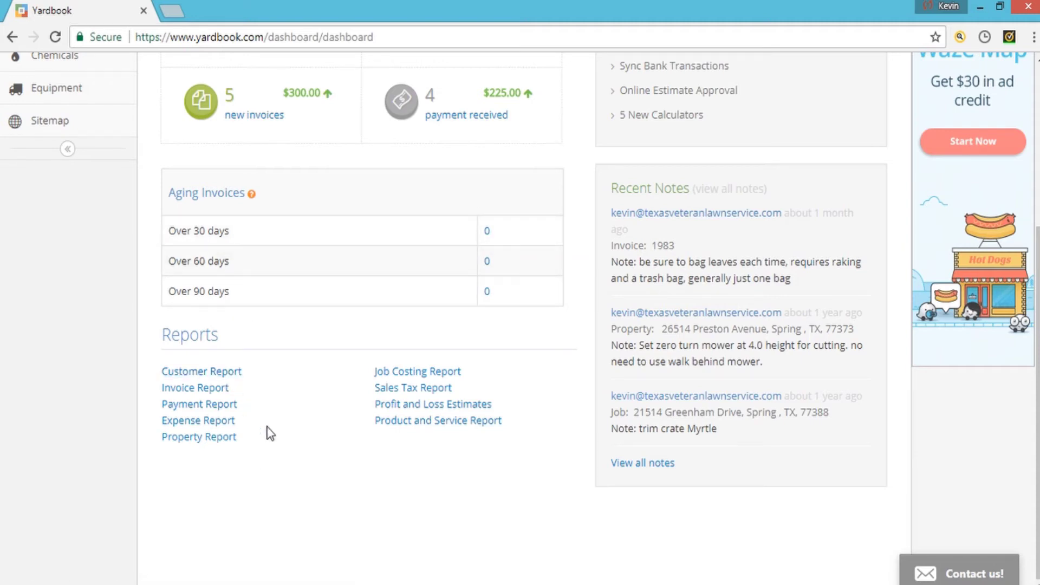
scroll(251, 484, "up", 5)
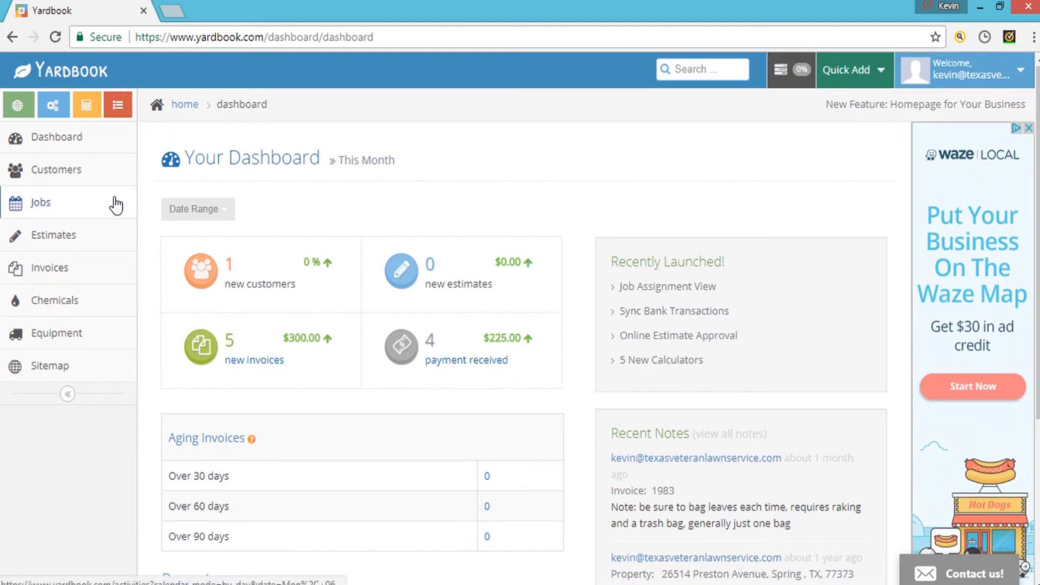
left_click(12, 40)
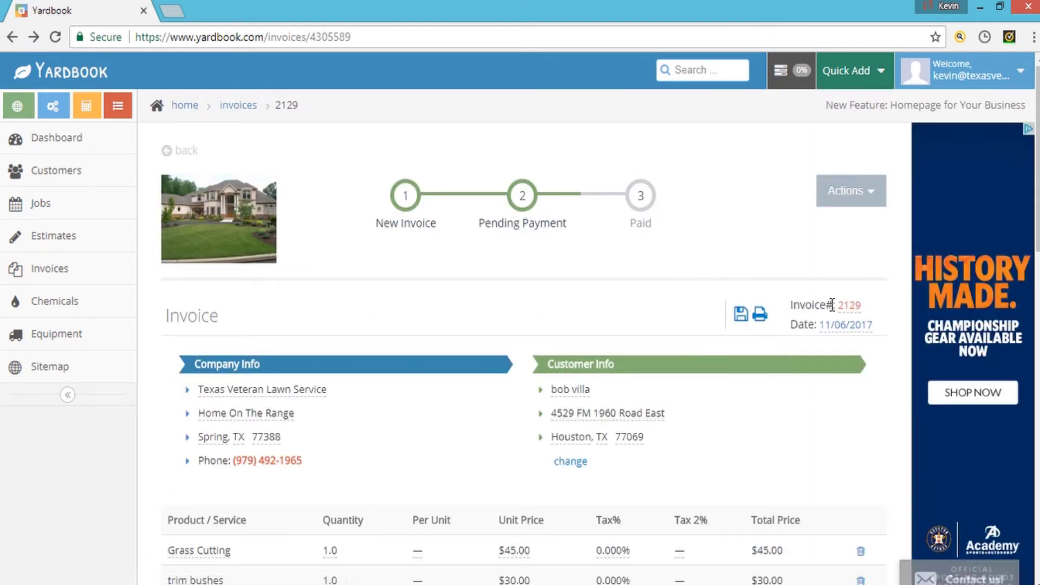
- Set invoice 2129 to Paid from the Actions menu
left_click(866, 205)
left_click(797, 350)
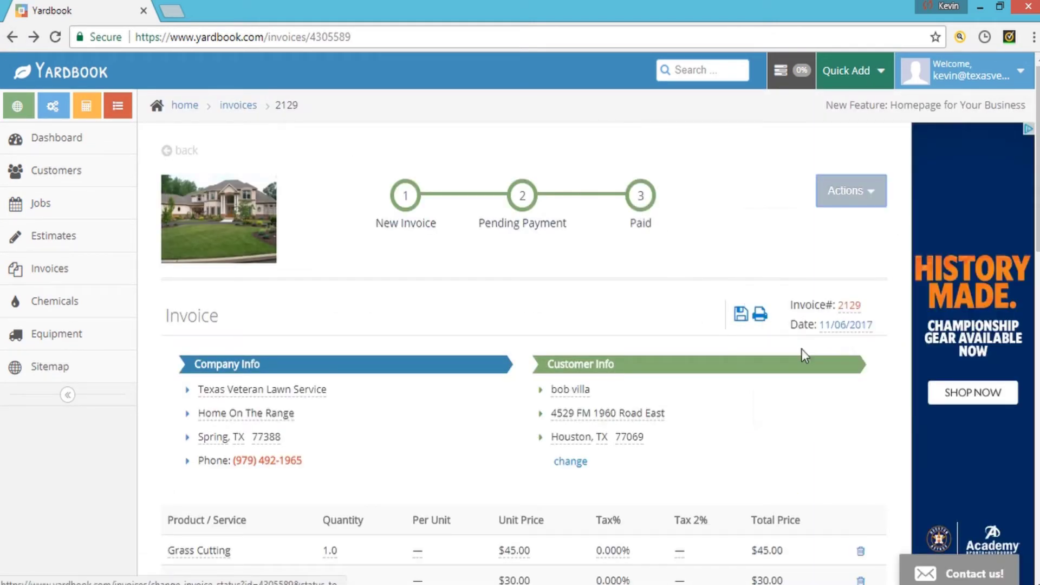
left_click(864, 206)
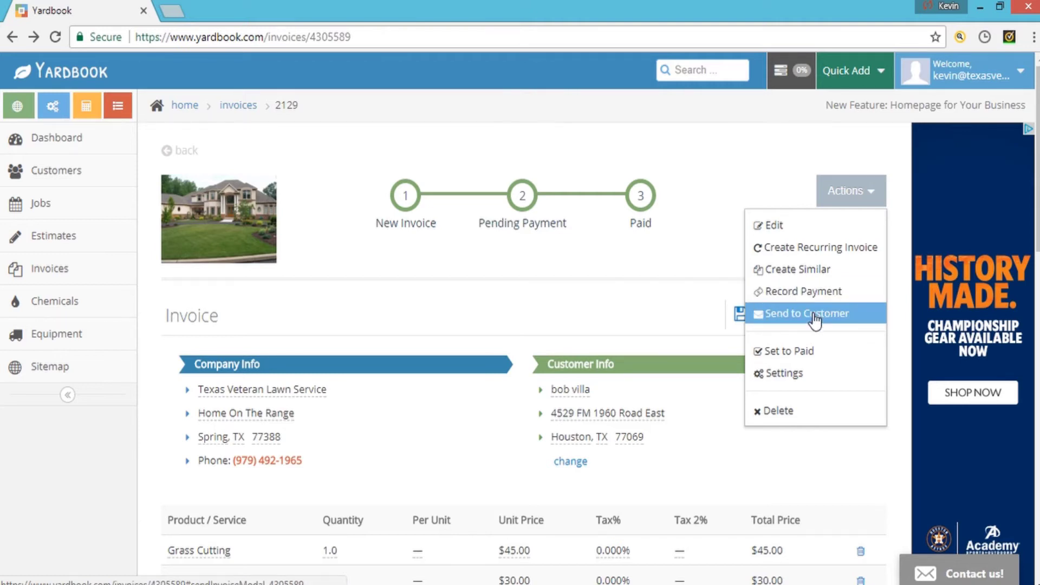
- Choose to send the invoice by eMail and save the customer's e-mail address to their record
left_click(815, 319)
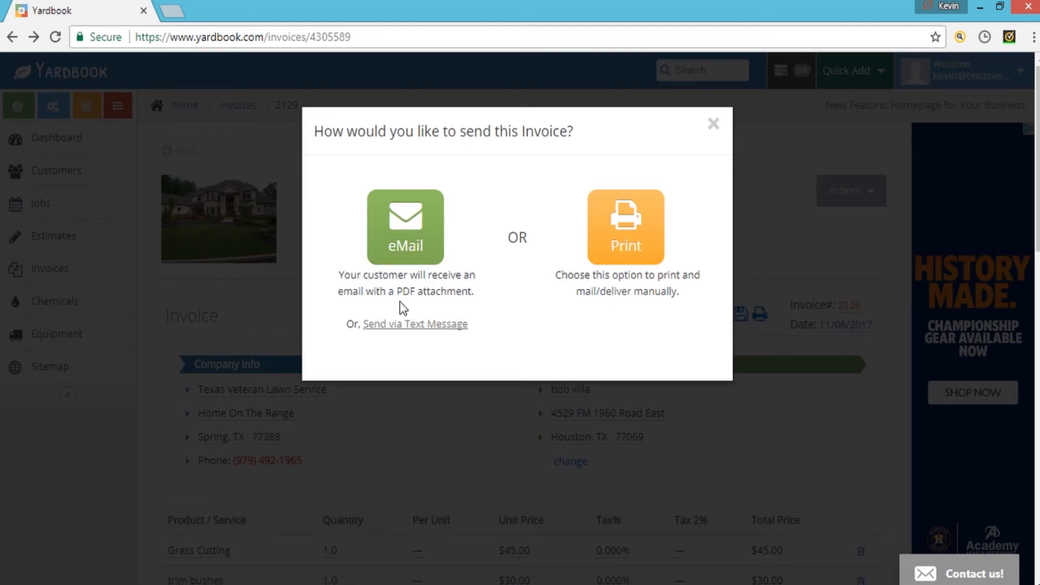
left_click(410, 249)
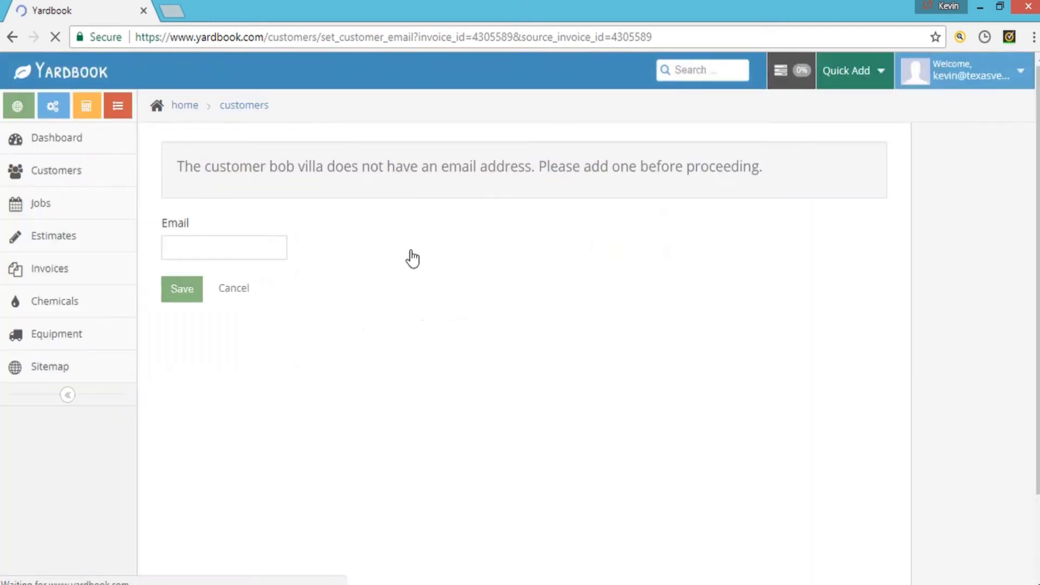
left_click(230, 247)
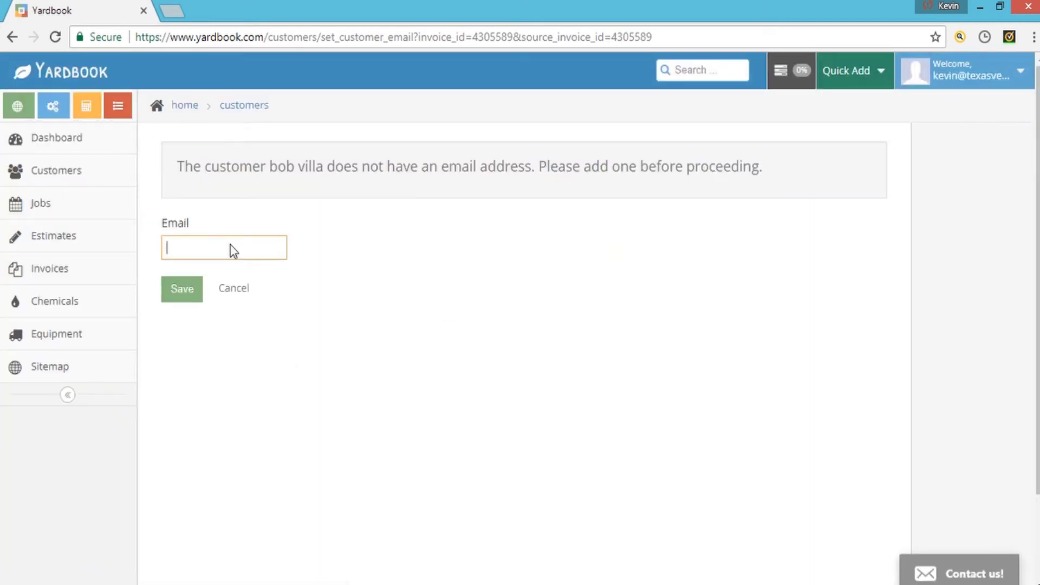
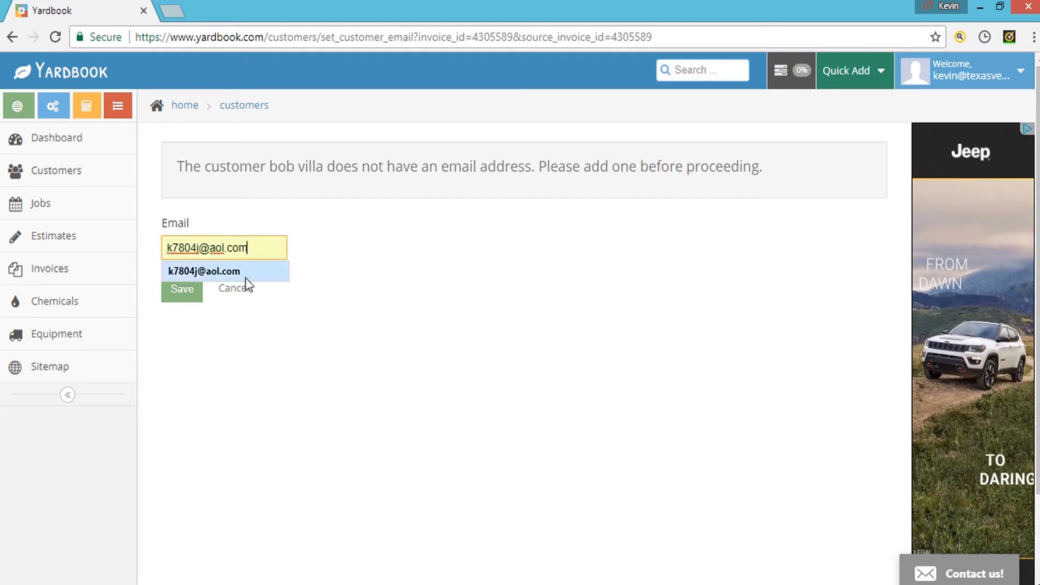
left_click(245, 274)
left_click(190, 291)
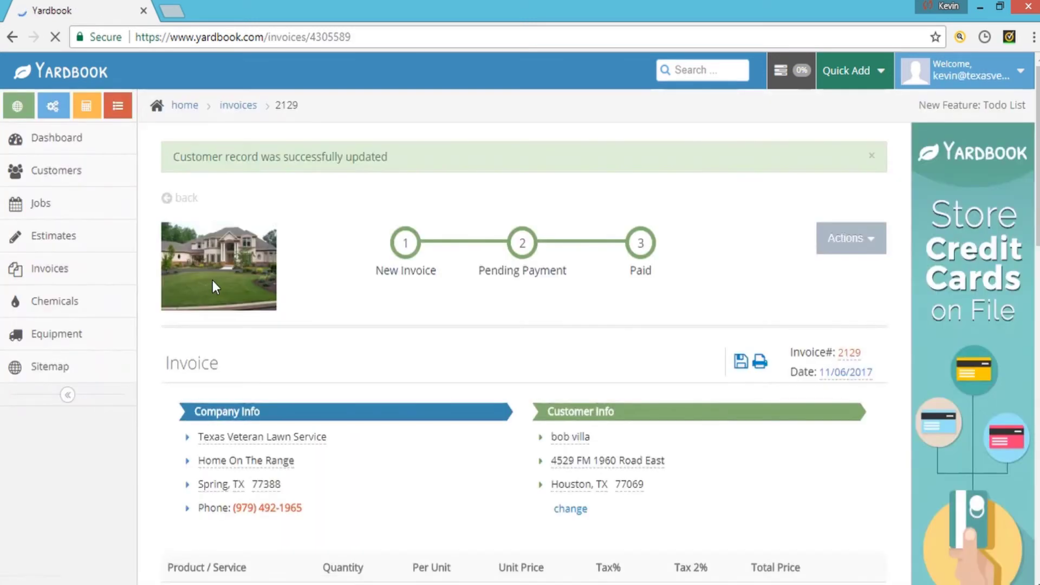
left_click(848, 239)
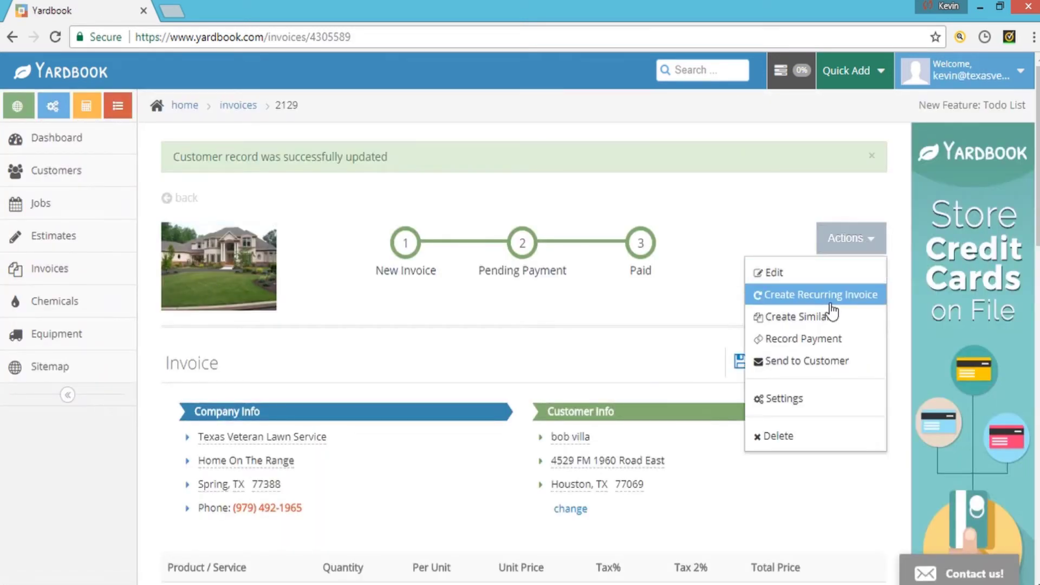
left_click(823, 360)
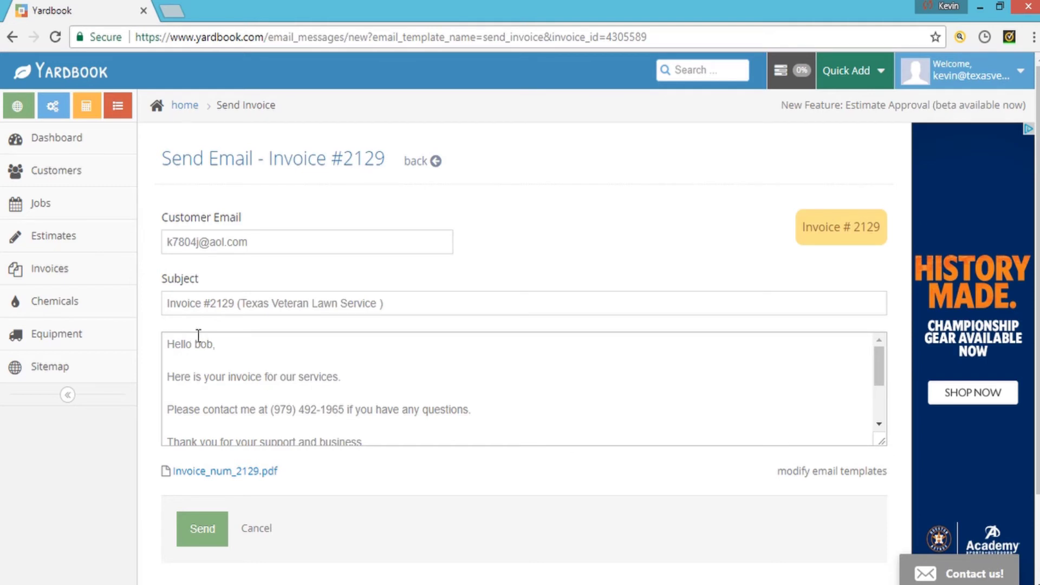
left_click(216, 343)
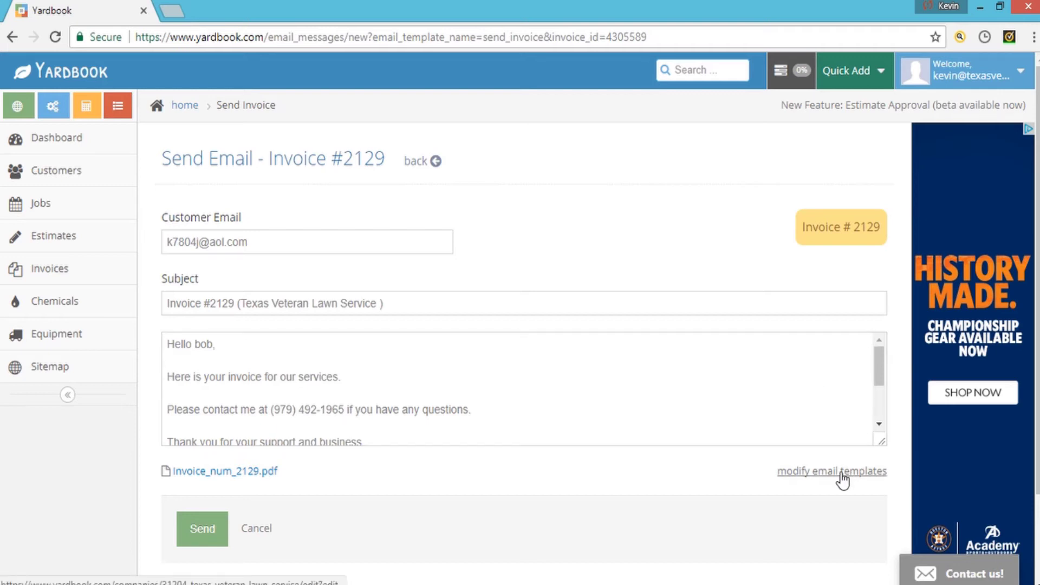
left_click_drag(879, 386, 880, 441)
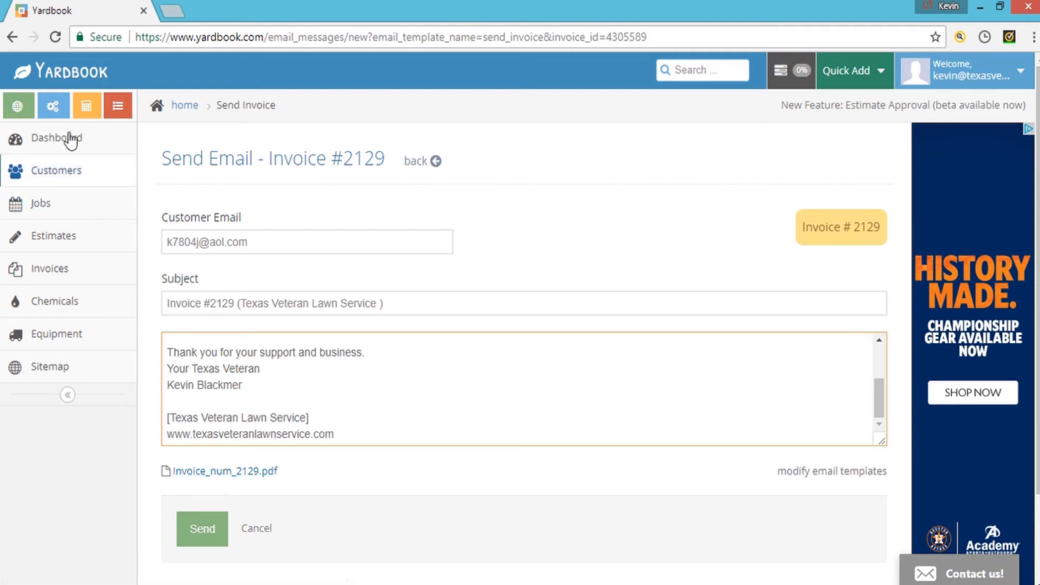
left_click(12, 38)
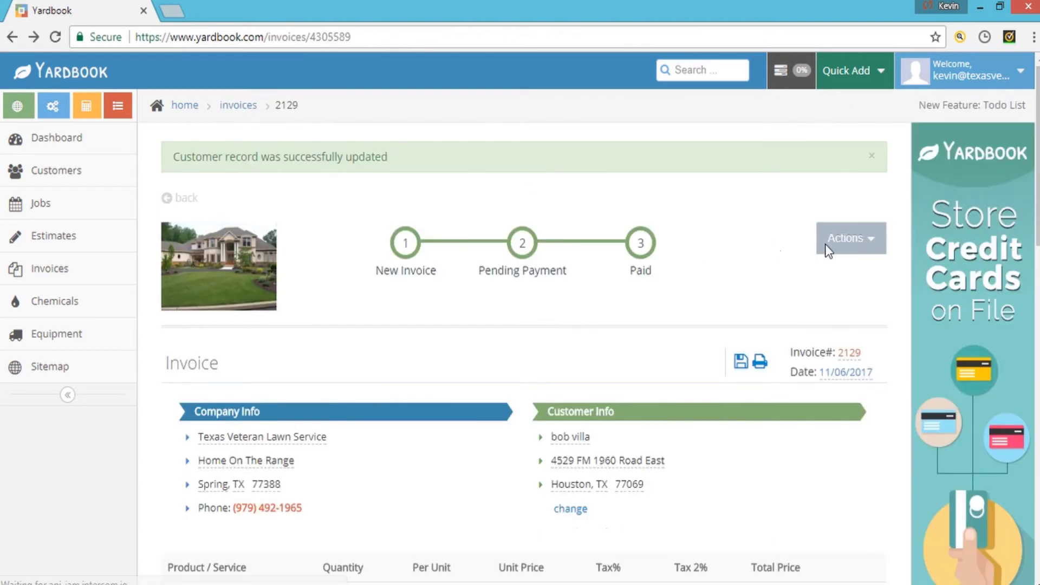
- Dismiss the payment form and change the invoice date to 11/03/2017
left_click(851, 238)
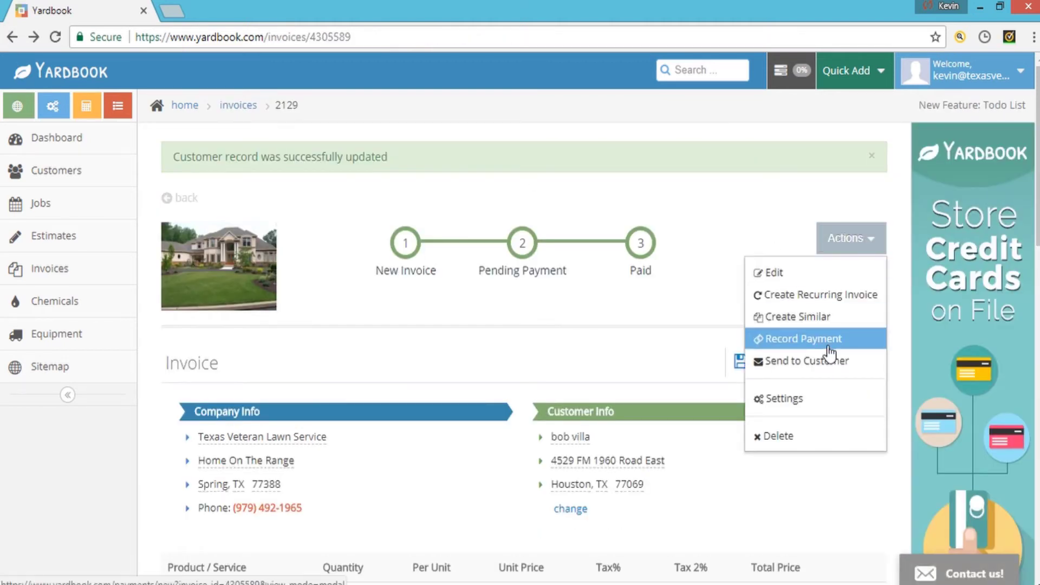
left_click(827, 340)
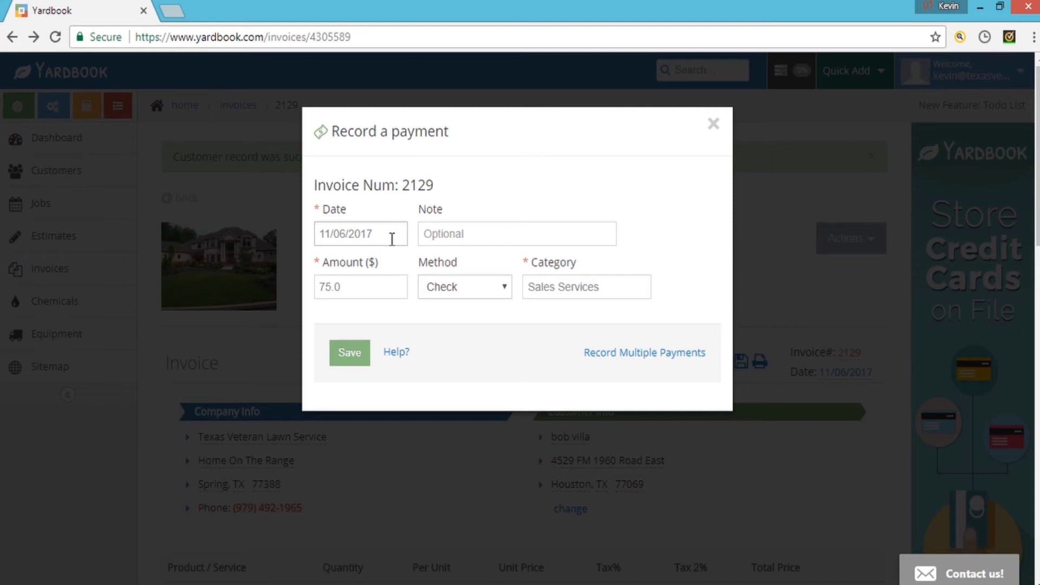
left_click(392, 238)
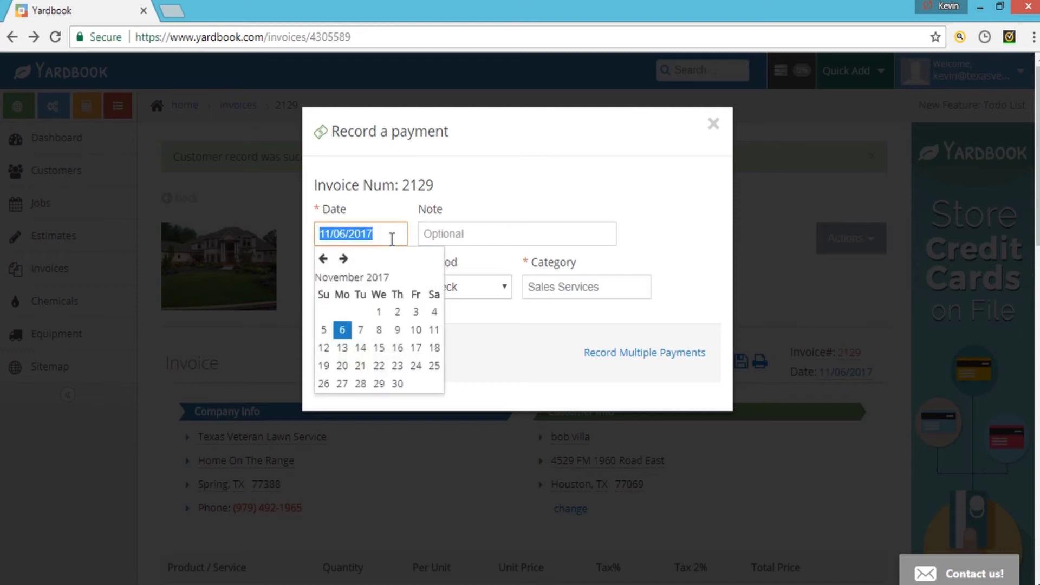
left_click(712, 128)
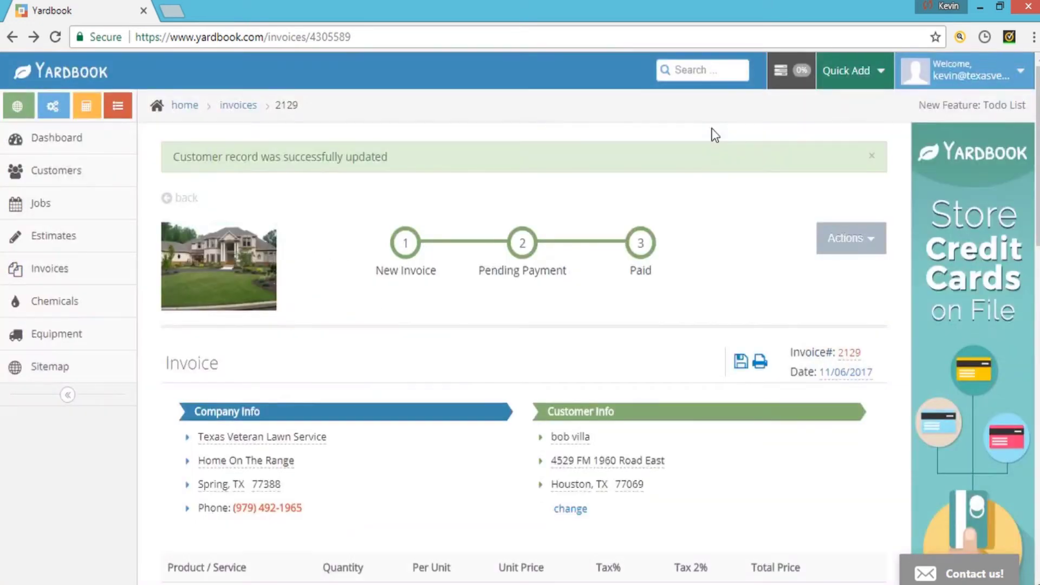
left_click(872, 372)
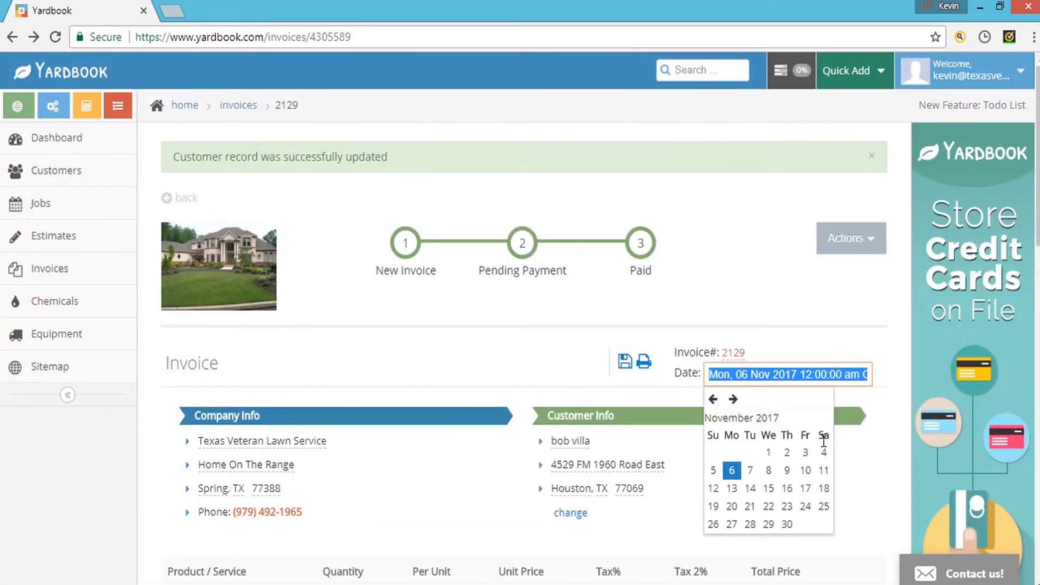
left_click(811, 458)
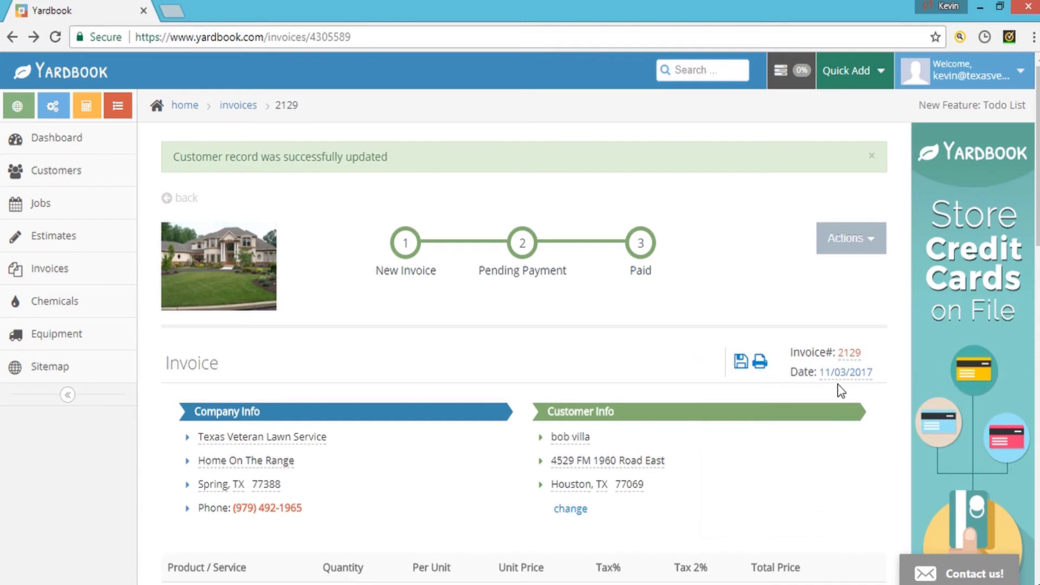
- Open the Record a payment form (75.0 by Check) and close it without saving
left_click(860, 248)
left_click(809, 338)
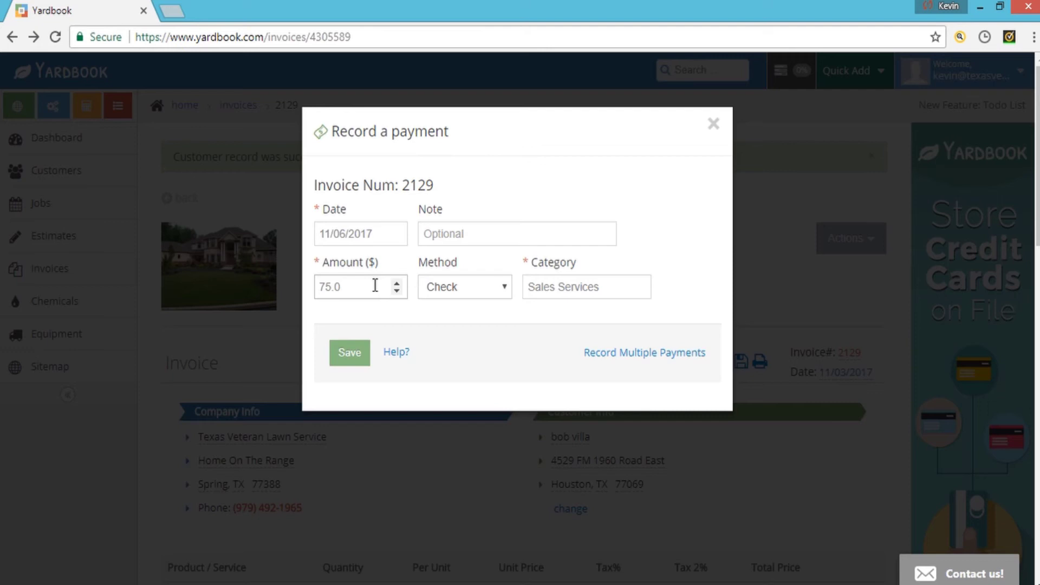
left_click(714, 124)
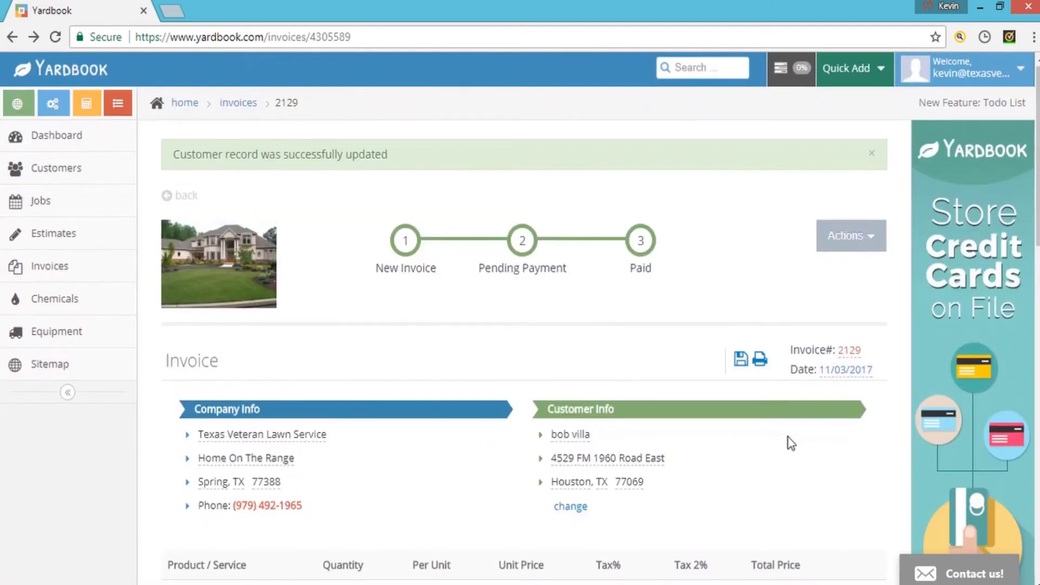
- Open the Record Payment form for invoice 2129 and expand its Method dropdown
scroll(813, 450, "down", 5)
scroll(853, 465, "down", 3)
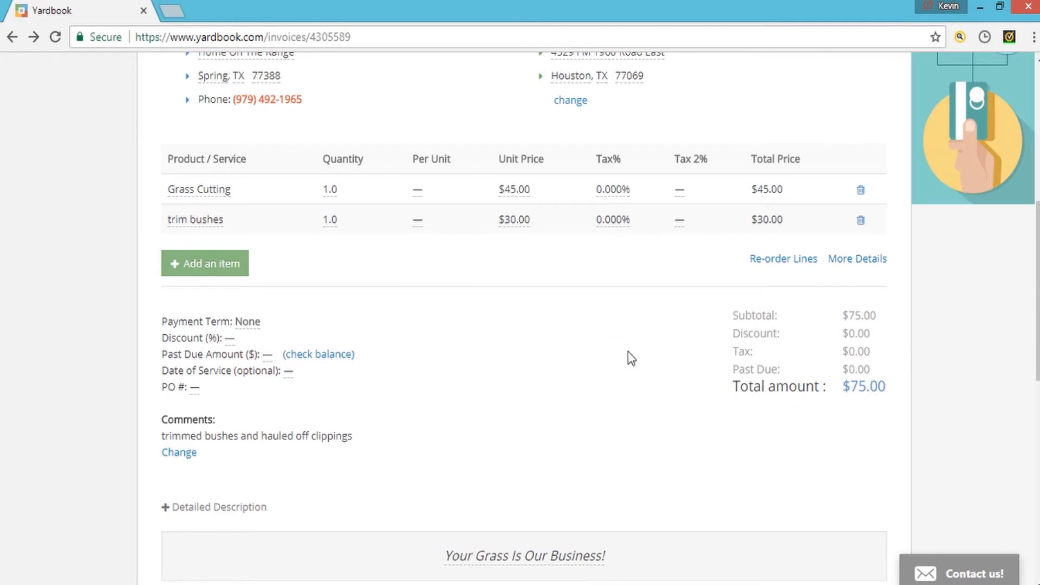
scroll(629, 352, "up", 6)
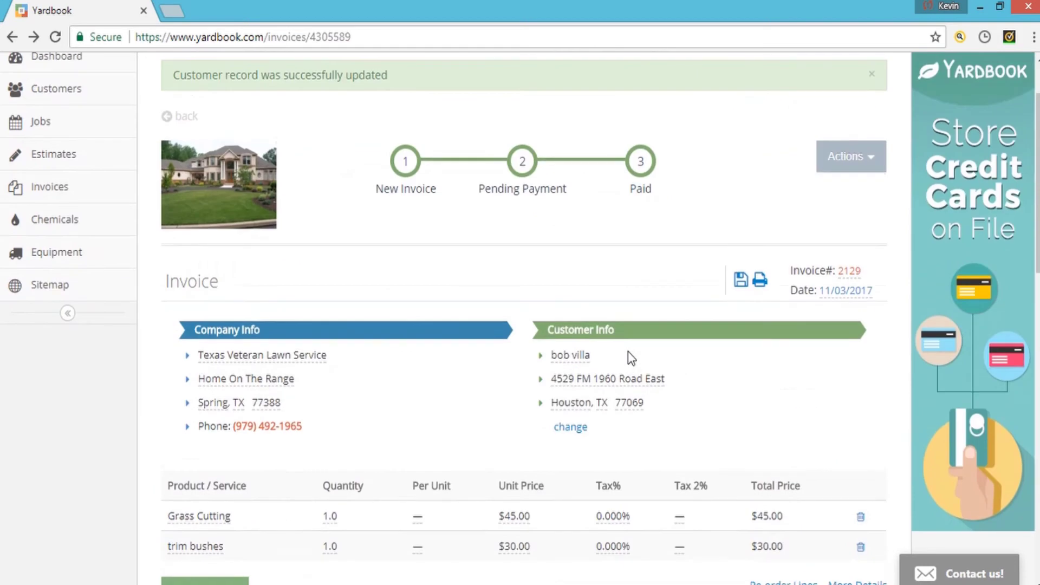
left_click(852, 158)
left_click(811, 258)
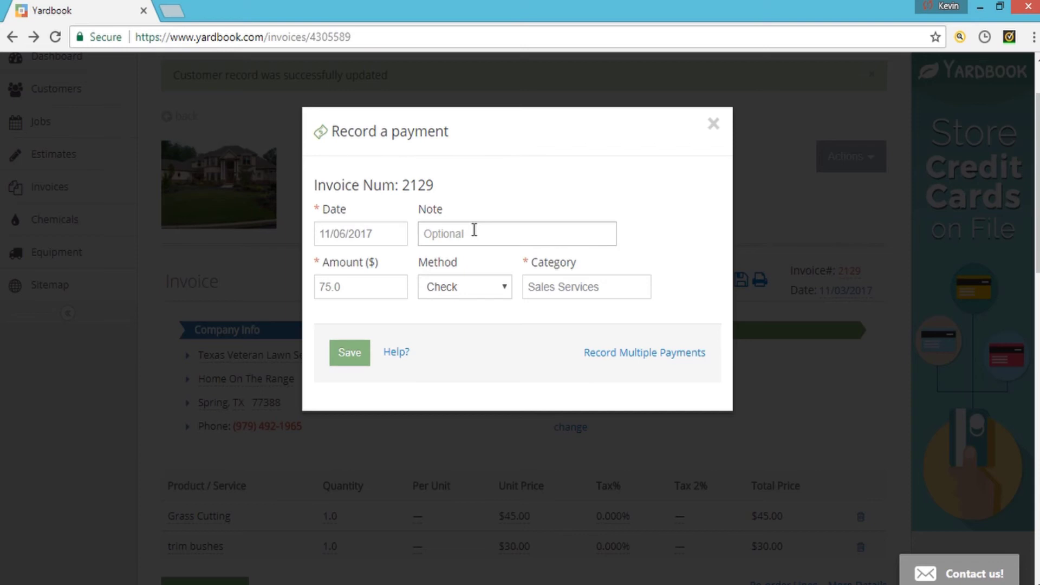
left_click(504, 293)
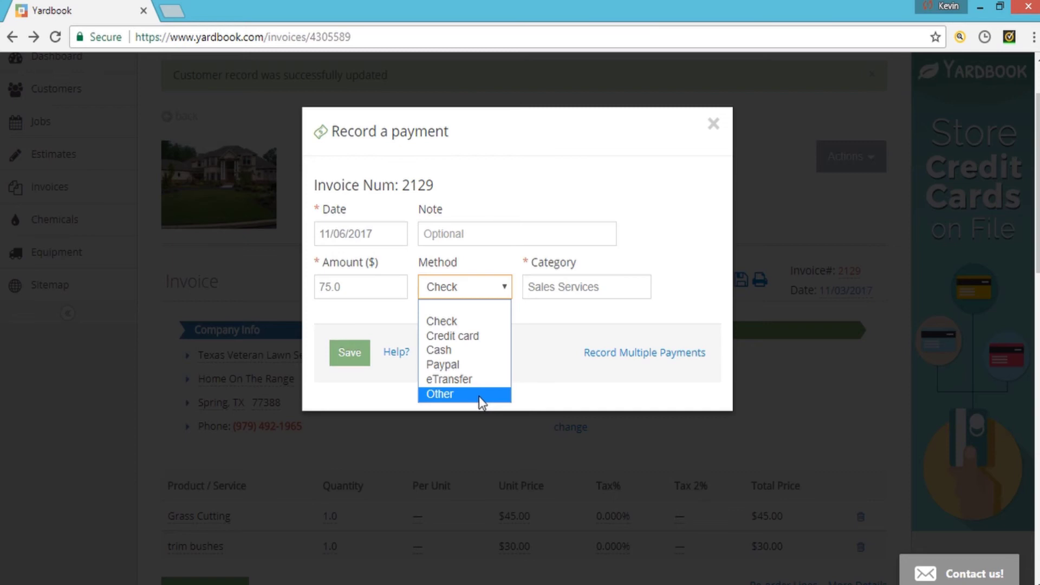
- Save the 75.0 payment on invoice 2129 with method Other and note 'QP'
left_click(480, 395)
left_click(485, 232)
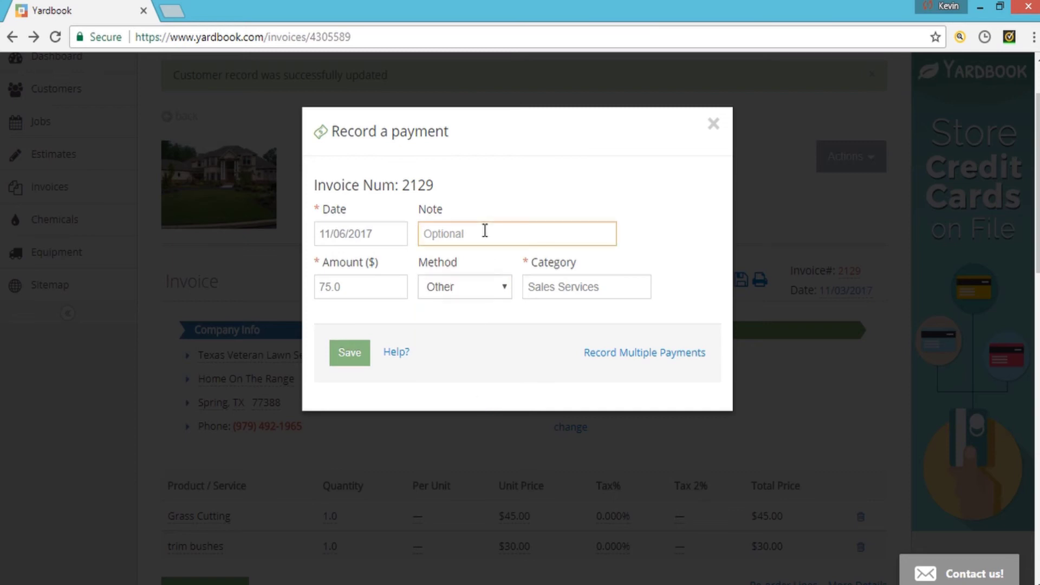
type("quick pay")
key("BackSpace")
key("BackSpace")
key("BackSpace")
key("BackSpace")
key("BackSpace")
key("BackSpace")
key("BackSpace")
key("BackSpace")
key("BackSpace")
key("BackSpace")
type("QP")
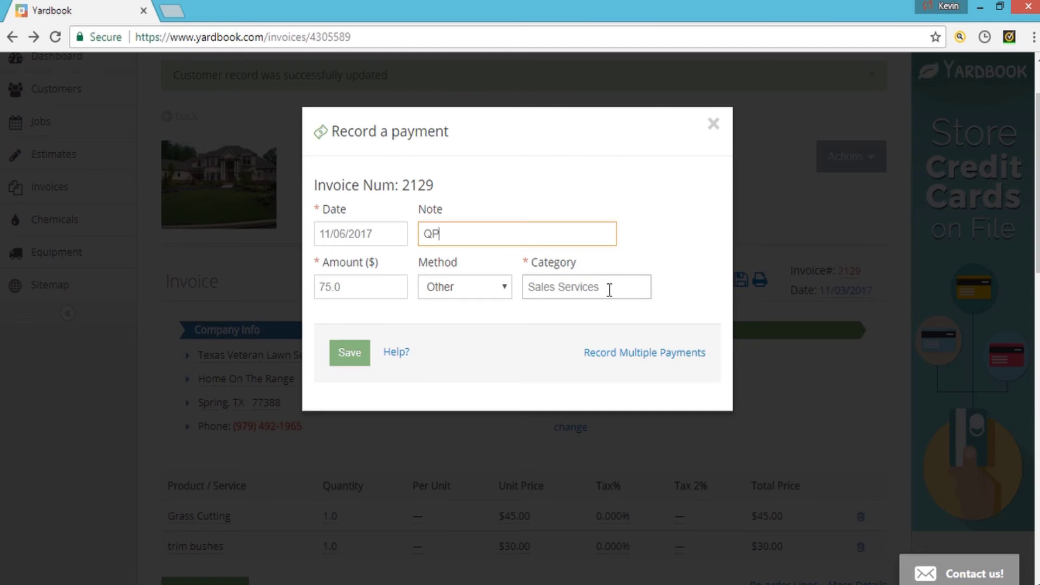
left_click(355, 368)
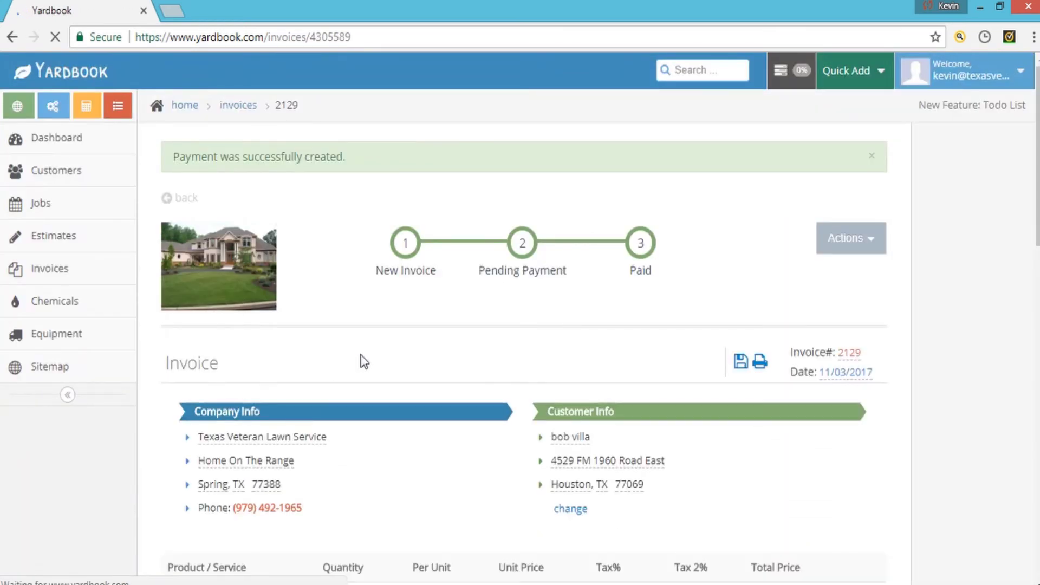
- Check the customer's account balance in Billing History
scroll(368, 347, "down", 9)
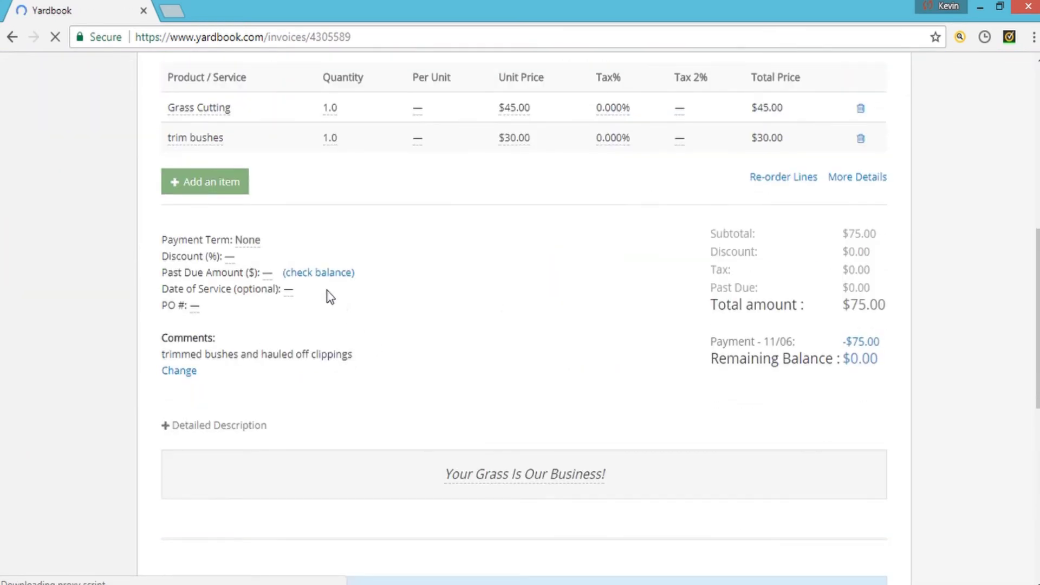
left_click(317, 276)
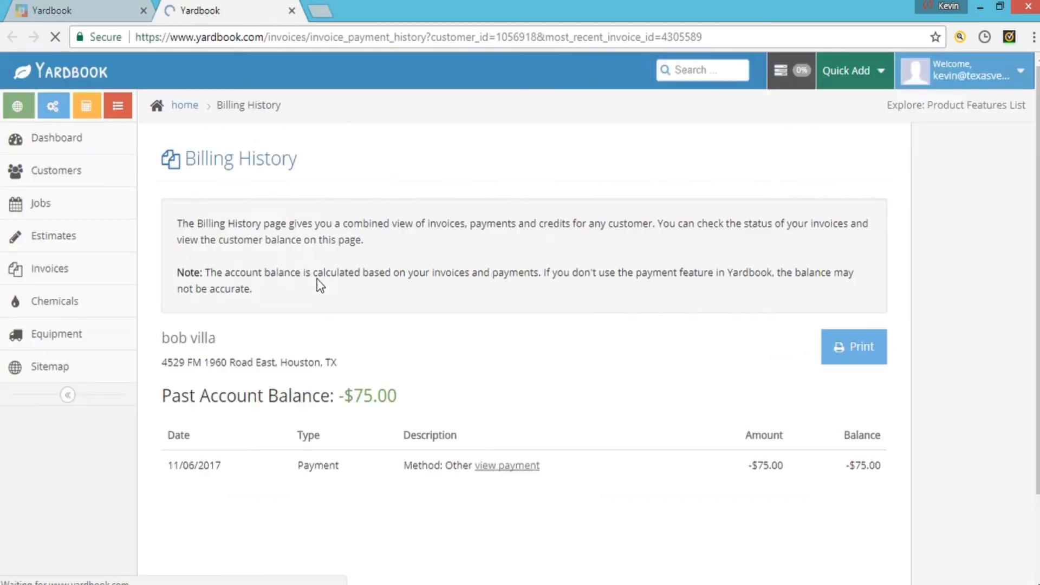
scroll(287, 336, "down", 2)
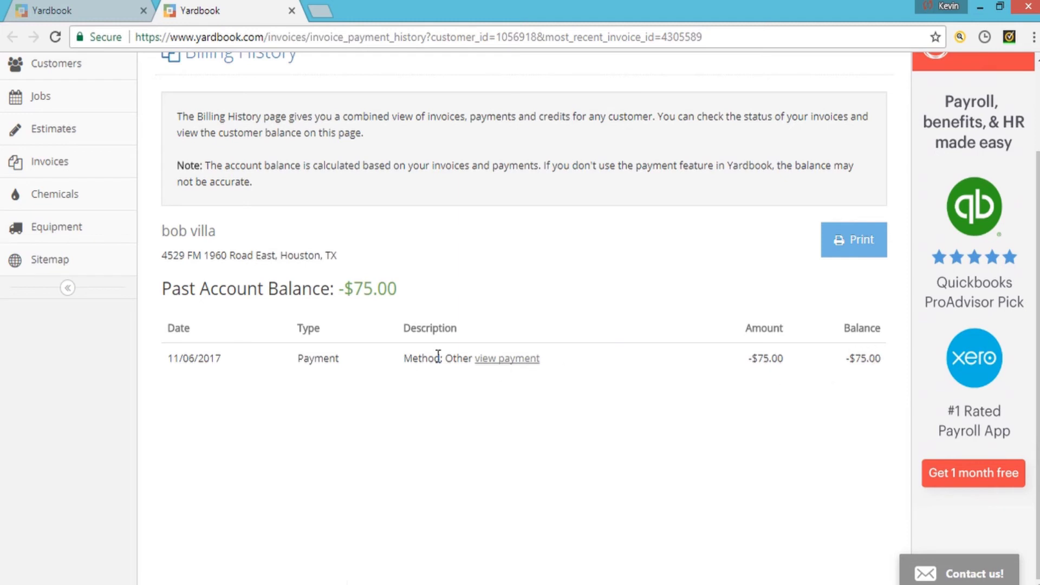
- Inspect the -$75.00 payment's details and edit form, then close it
left_click(495, 361)
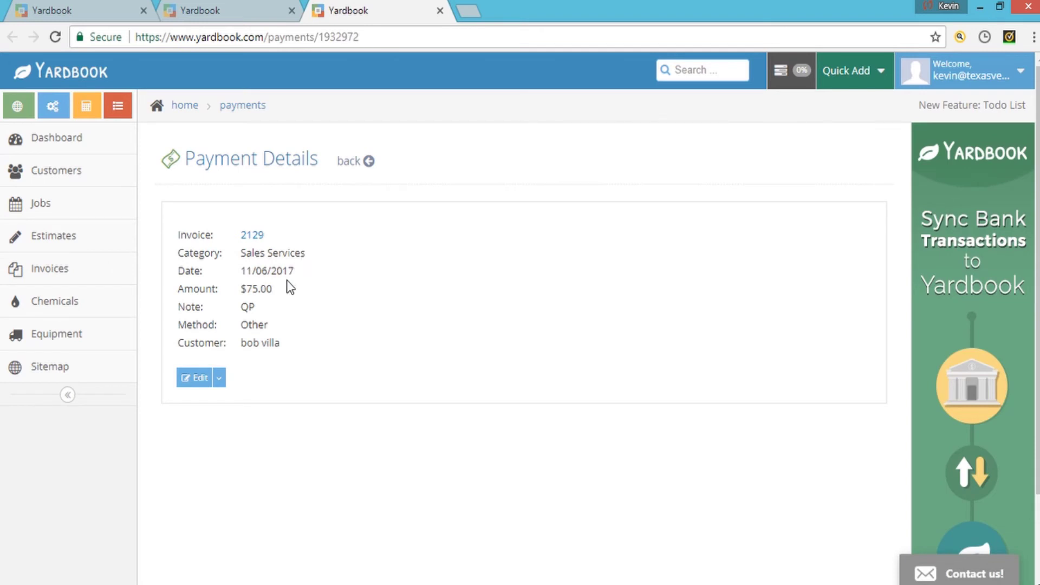
left_click(220, 379)
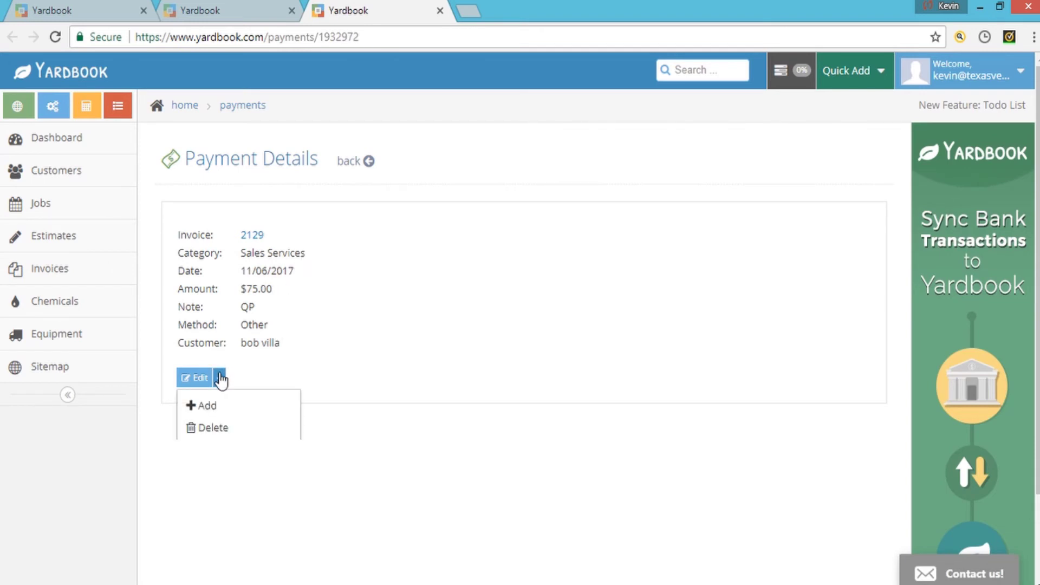
left_click(220, 379)
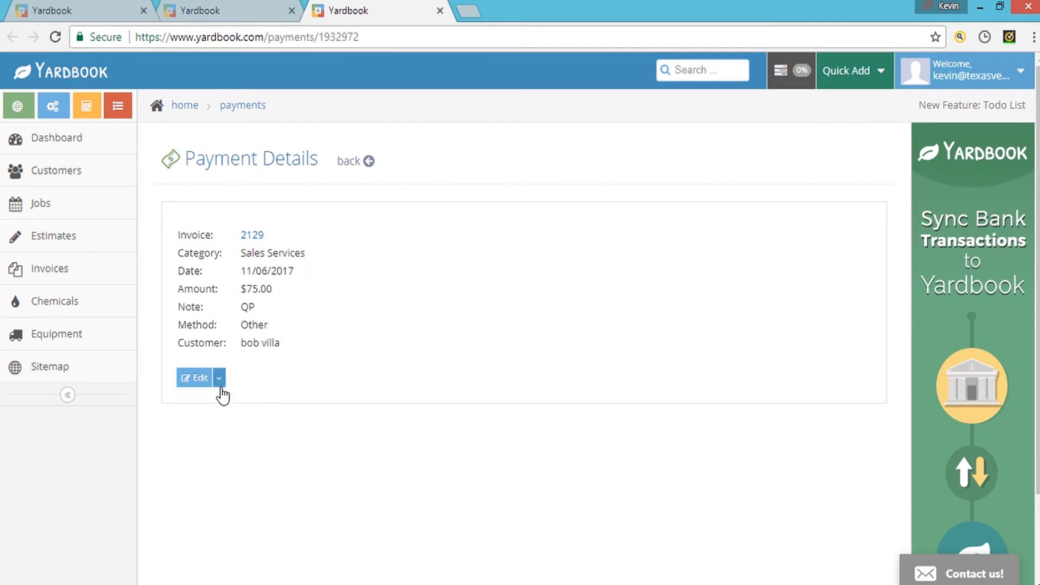
left_click(196, 378)
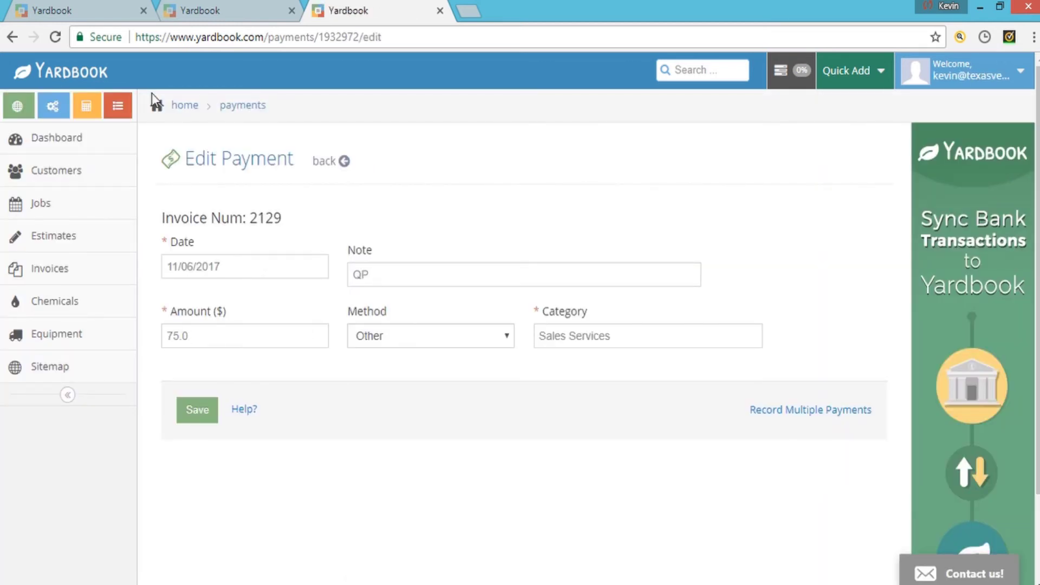
left_click(440, 11)
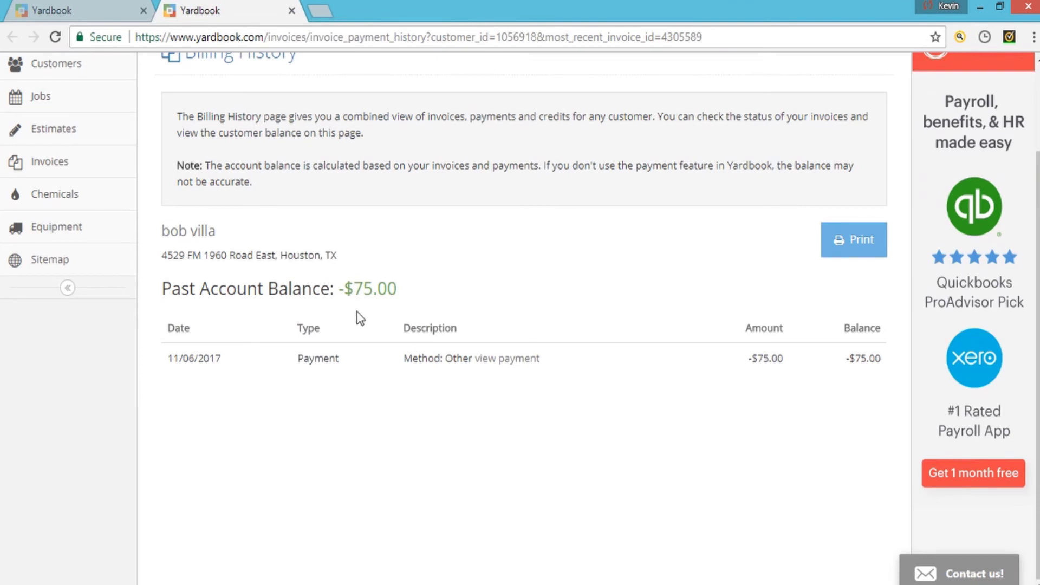
- Leave Billing History and search for the customer to reopen their record
left_click(292, 10)
scroll(449, 308, "up", 8)
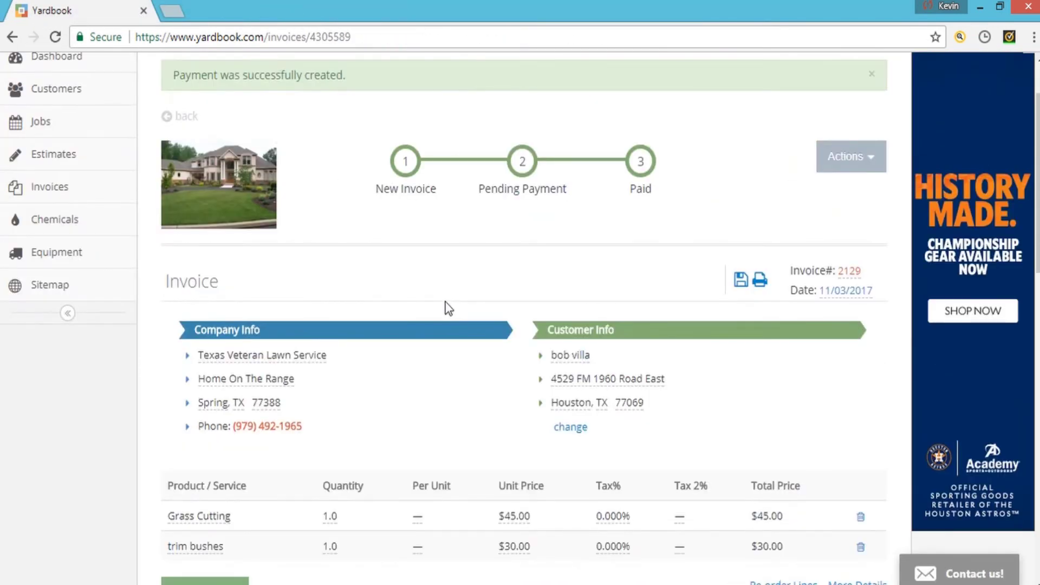
scroll(445, 306, "up", 2)
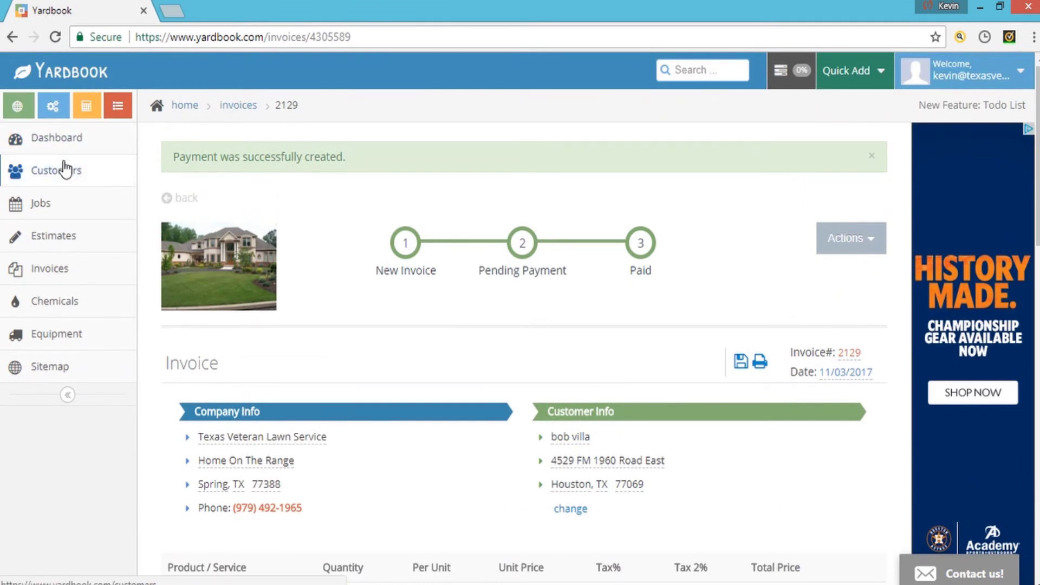
left_click(714, 71)
type("bo")
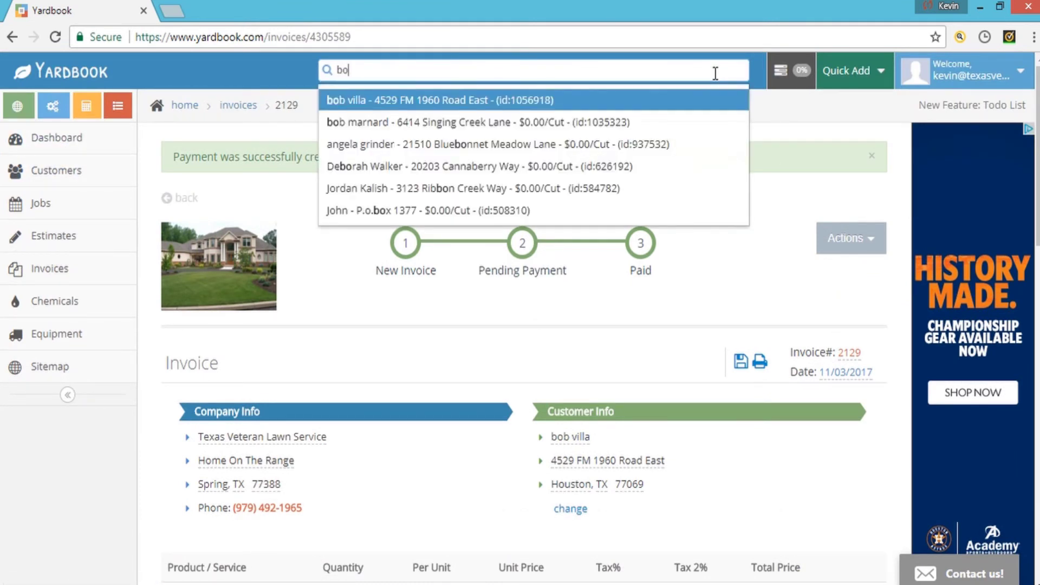
type("b")
key("Return")
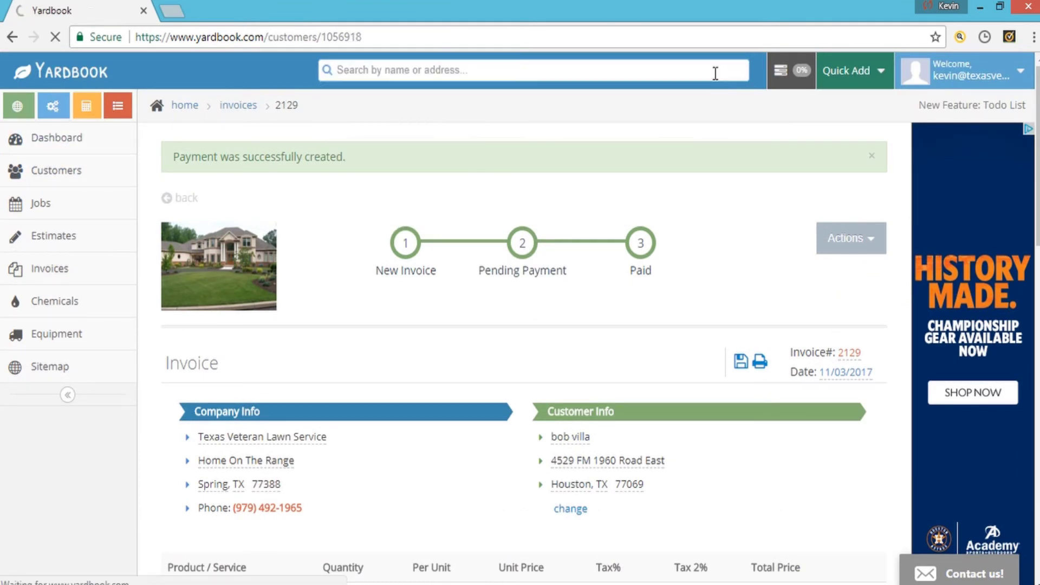
- Check invoice 2129's actions and the $75.00 Other payment in the Payments list
scroll(450, 359, "down", 14)
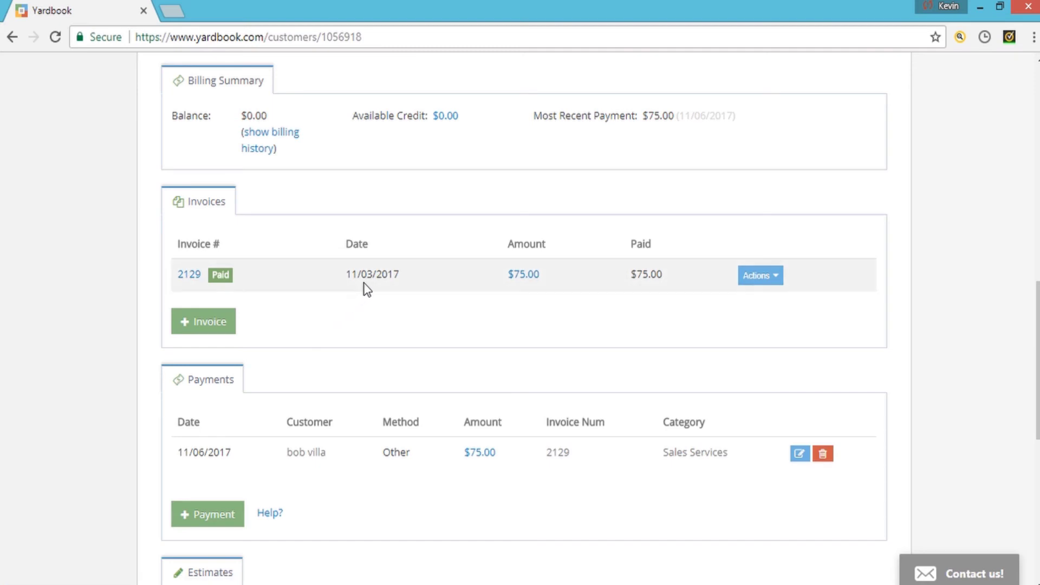
left_click(772, 277)
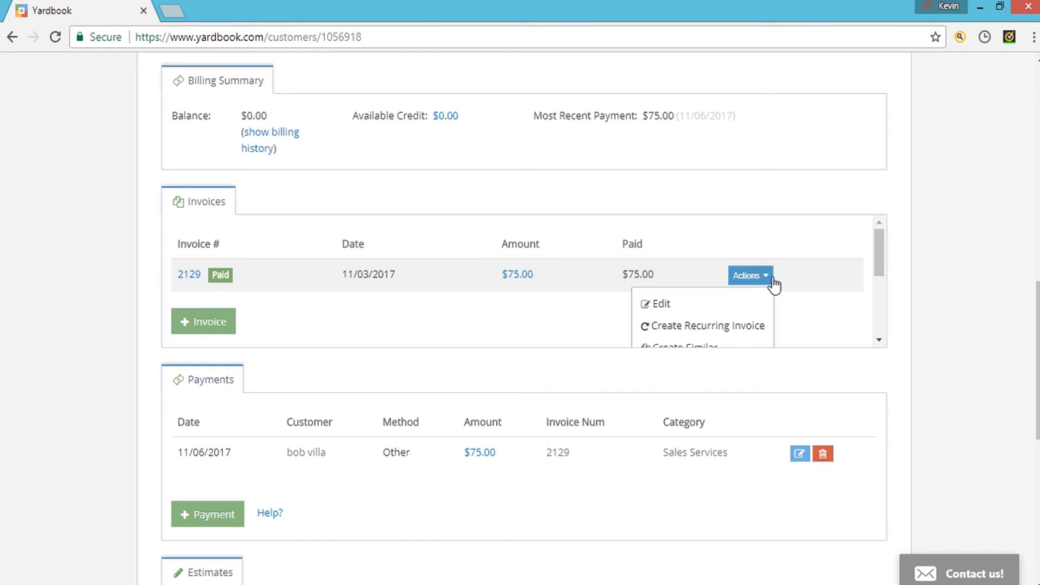
left_click_drag(877, 269, 888, 303)
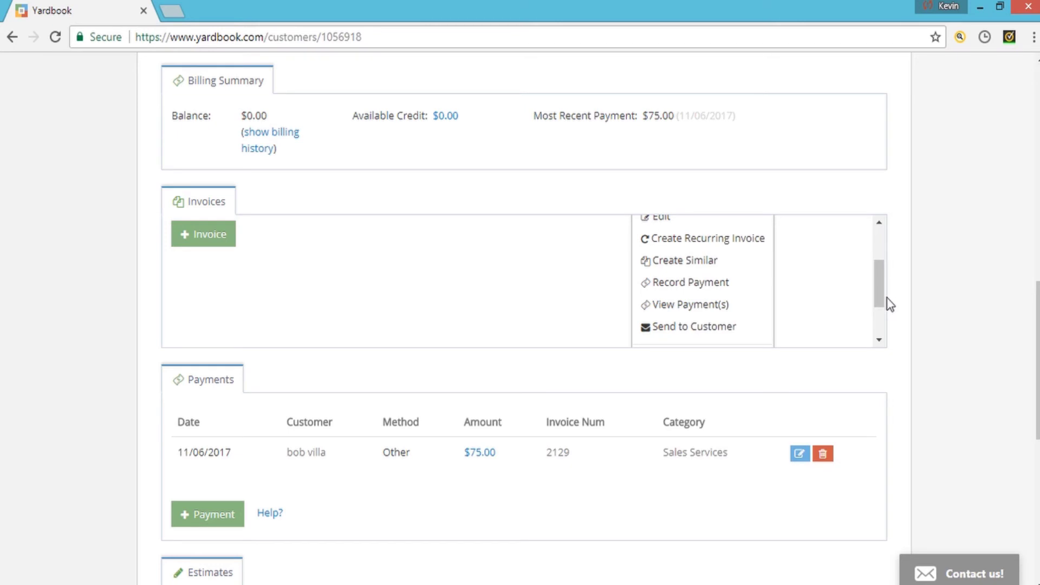
left_click_drag(884, 302, 877, 263)
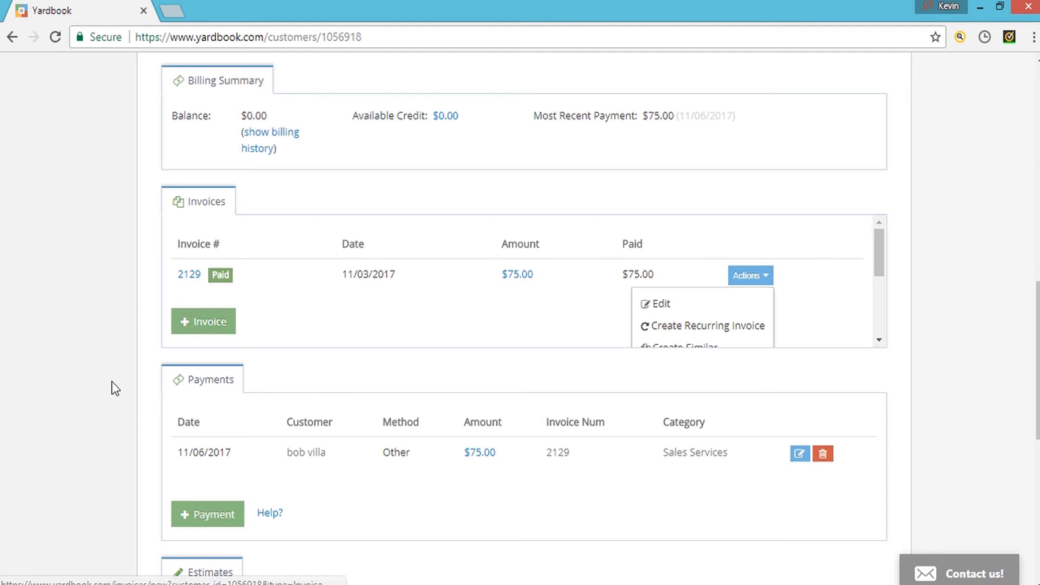
scroll(112, 381, "down", 3)
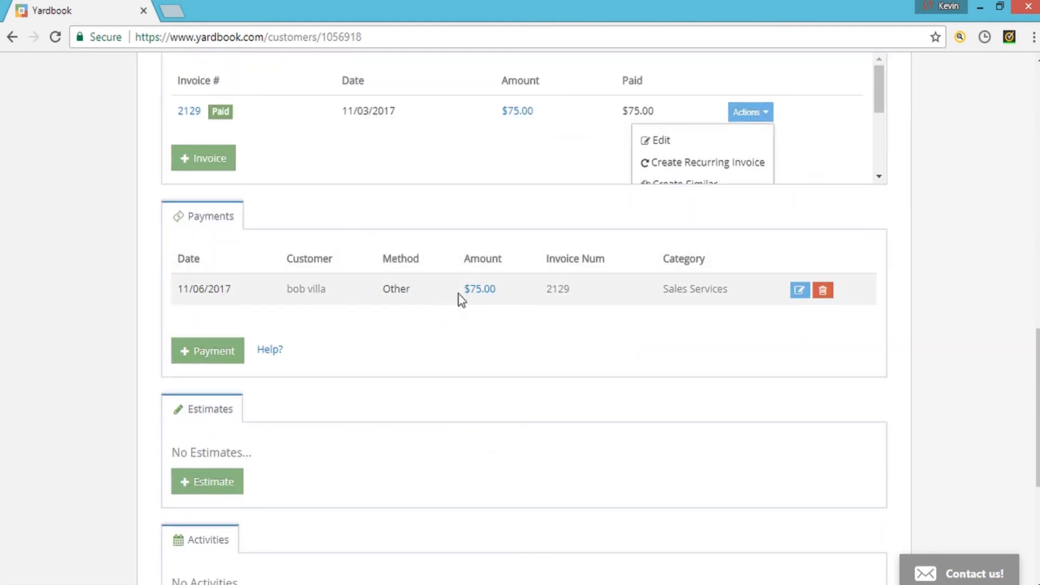
scroll(304, 309, "down", 1)
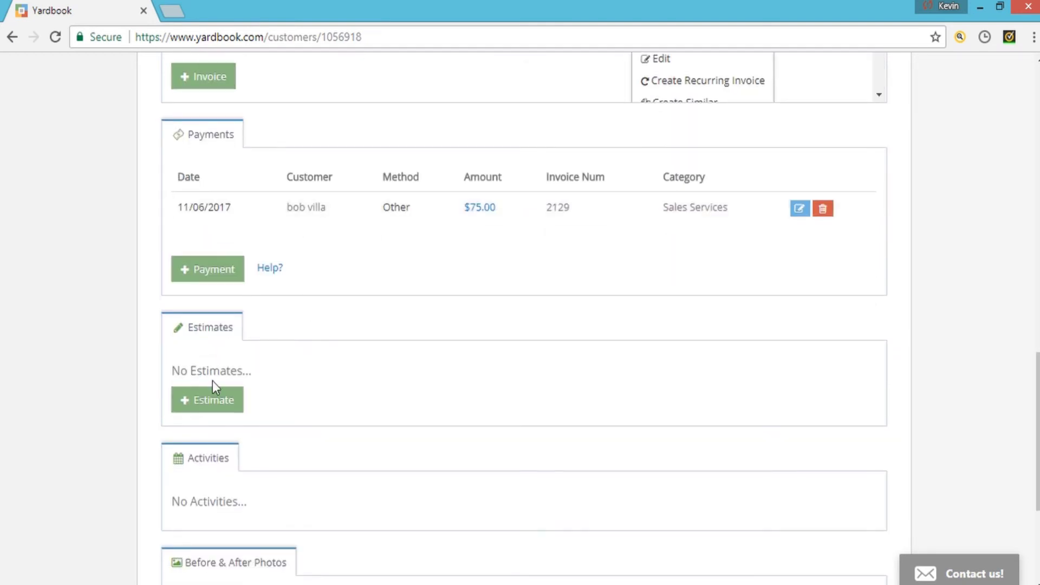
- Start a new estimate for the customer and add two catalog services
left_click(207, 396)
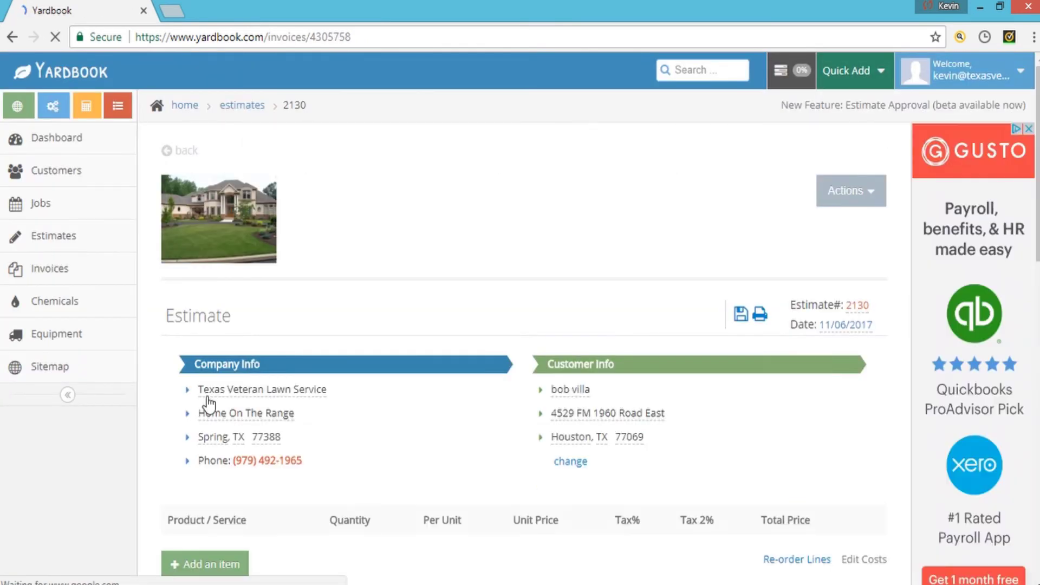
scroll(207, 398, "down", 3)
left_click(187, 319)
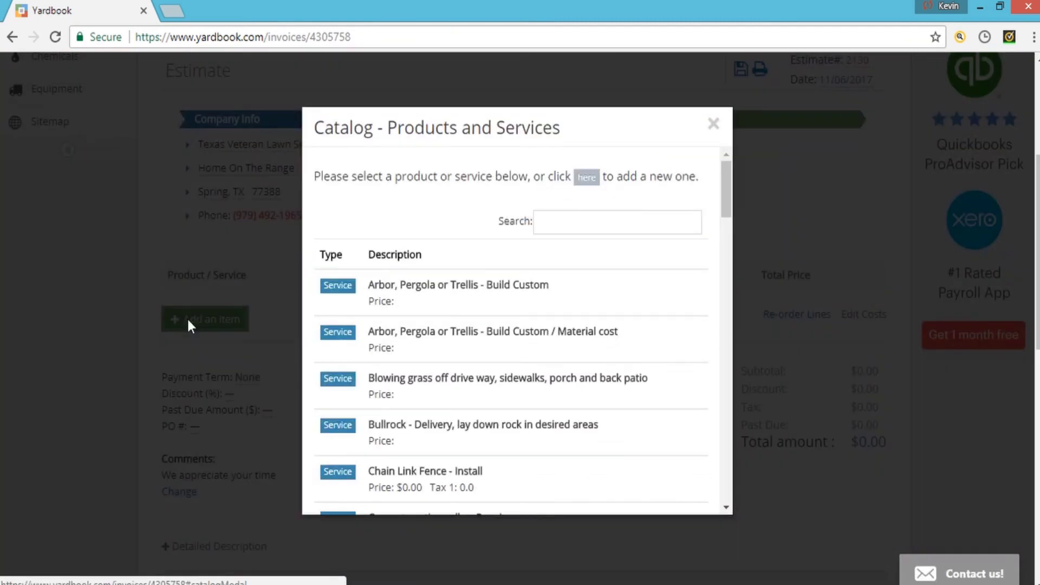
left_click(442, 316)
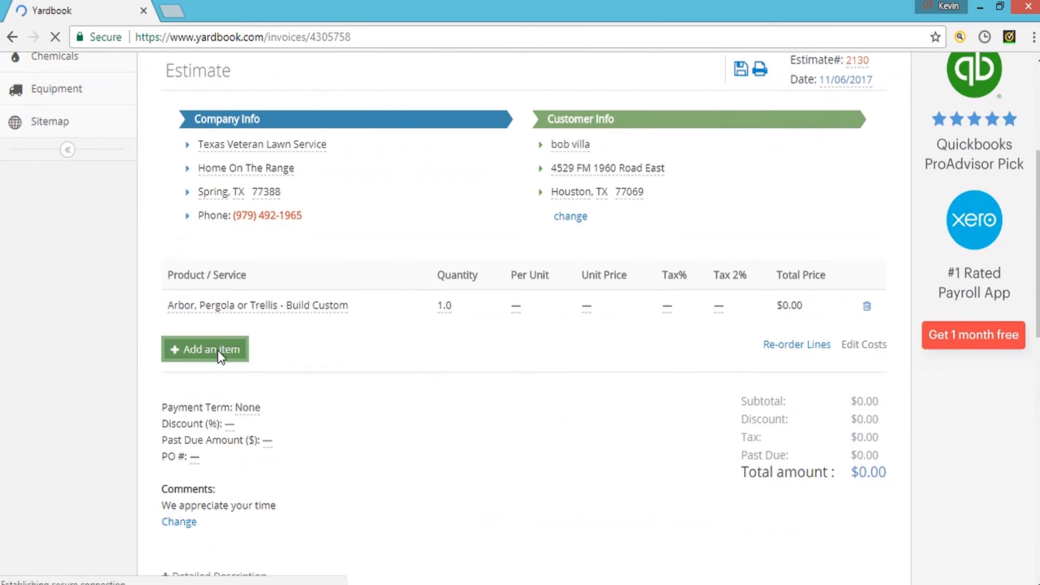
left_click(217, 350)
scroll(467, 371, "down", 5)
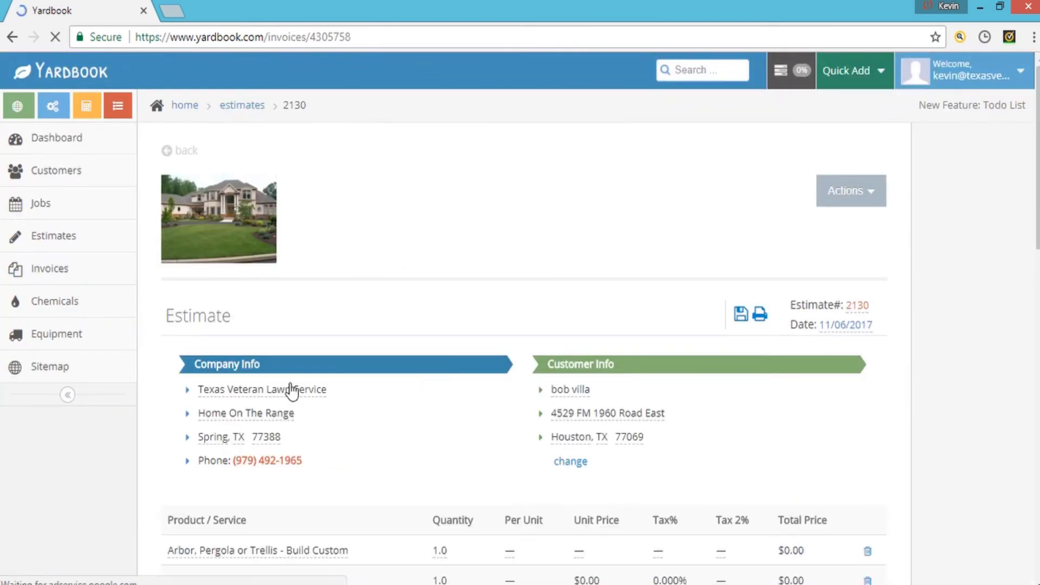
scroll(255, 399, "down", 3)
- Rename the first item to 'trim bushes' at 30.00 and price Grass Cutting at 45.00
left_click(256, 388)
type("trim bushes")
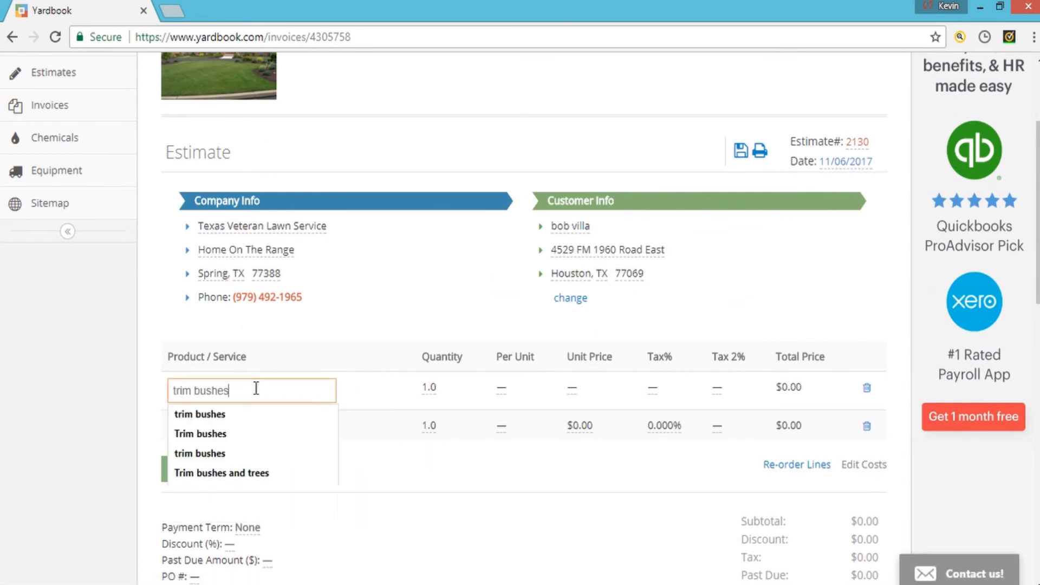
key("Return")
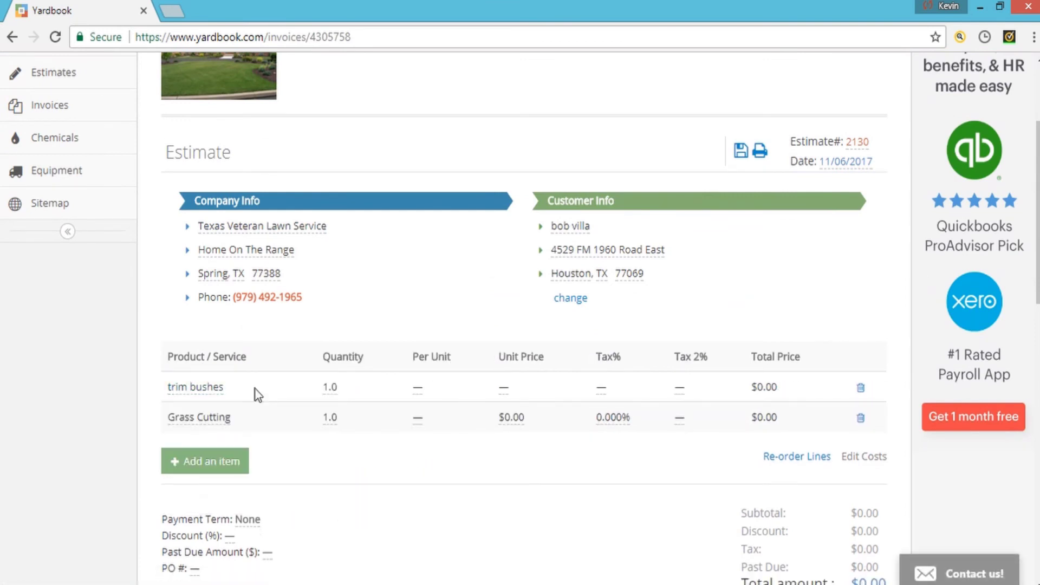
left_click(505, 418)
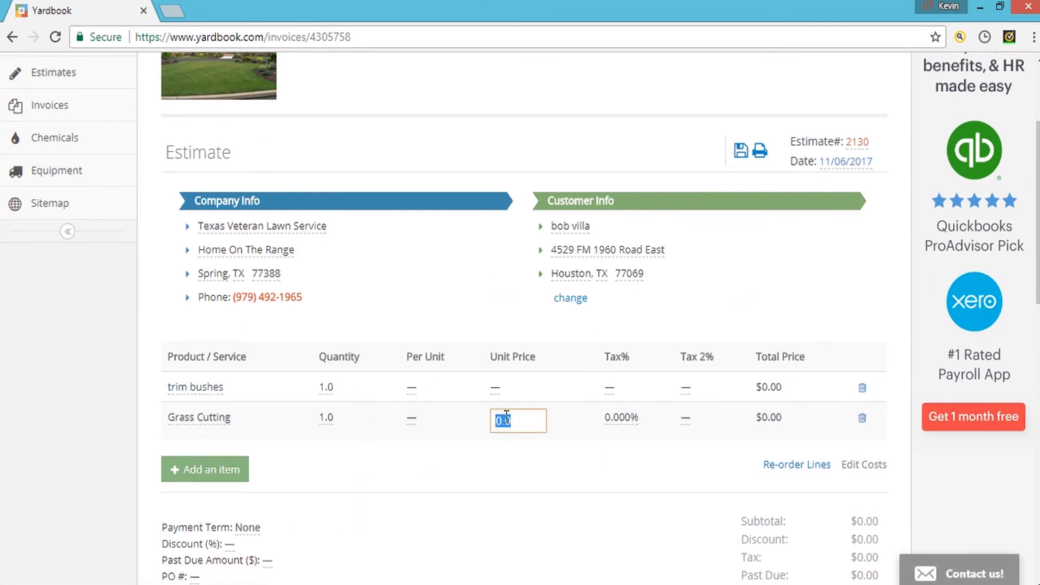
type("45")
key("Return")
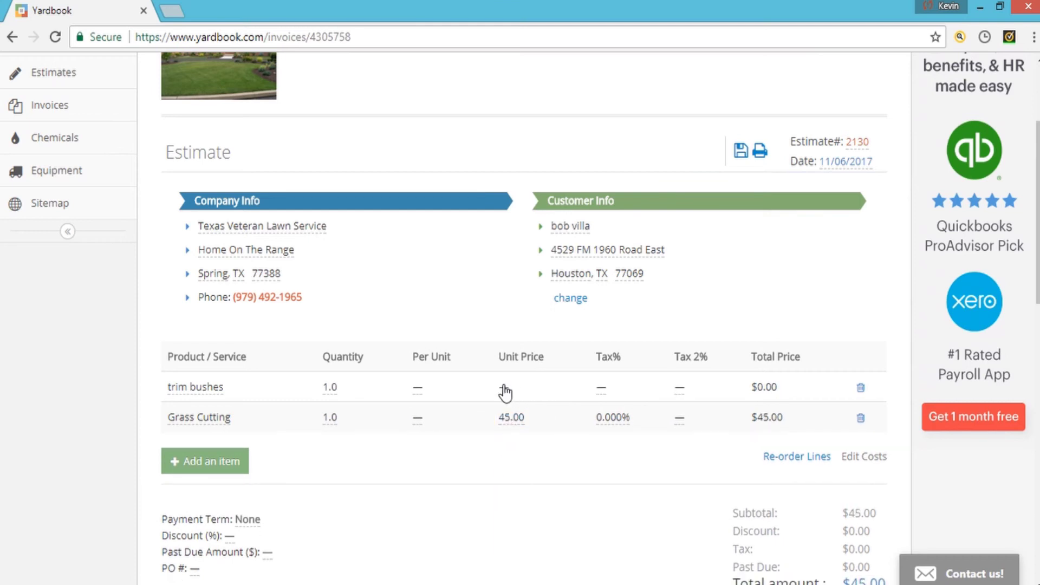
left_click(504, 388)
type("30.00")
key("Return")
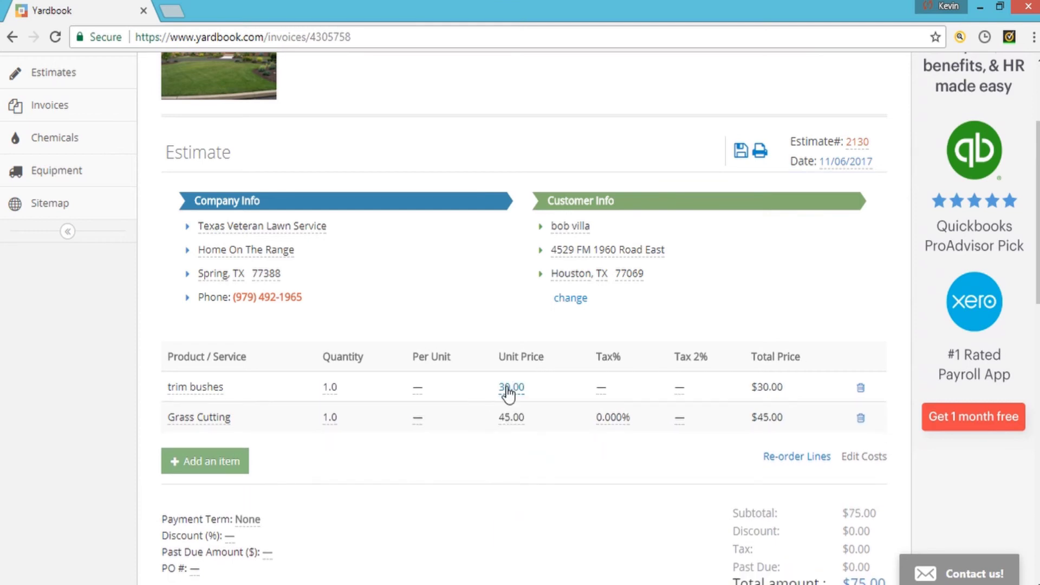
scroll(495, 401, "down", 3)
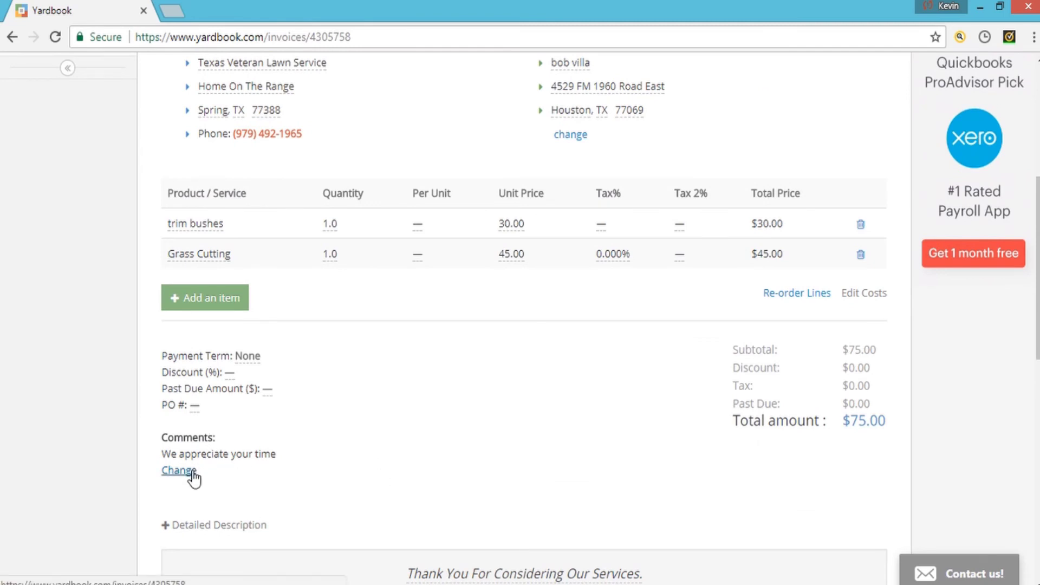
scroll(193, 476, "down", 2)
scroll(238, 469, "down", 4)
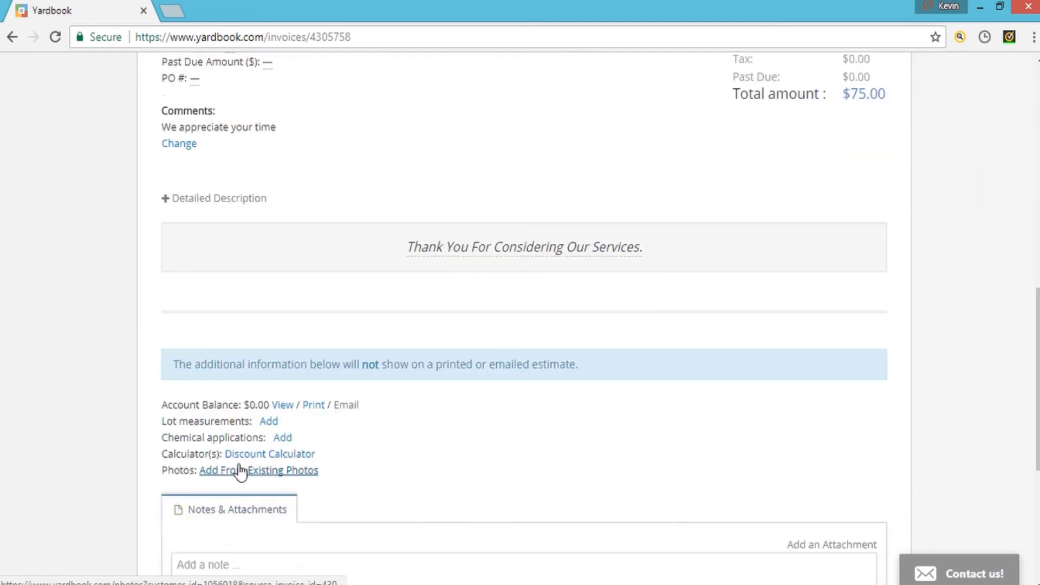
- Expand the Title and description form on estimate 2130, then return to the items
left_click(170, 206)
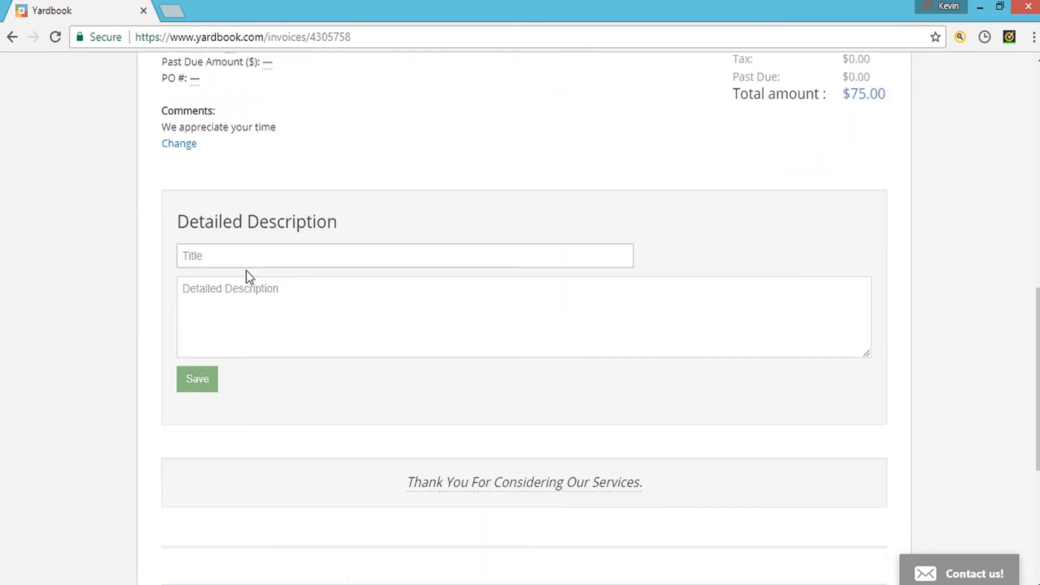
scroll(28, 355, "down", 5)
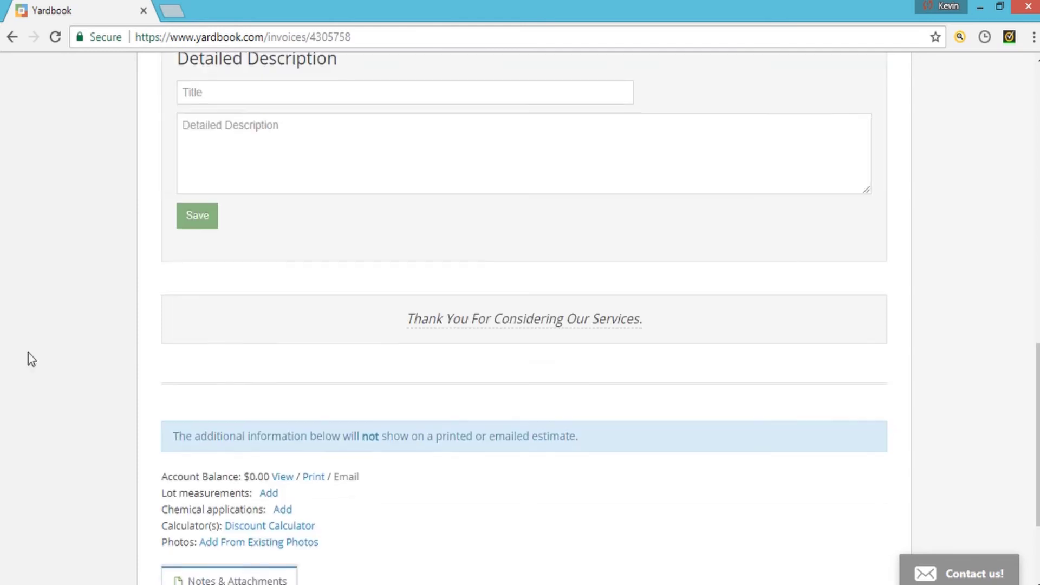
scroll(54, 350, "up", 1)
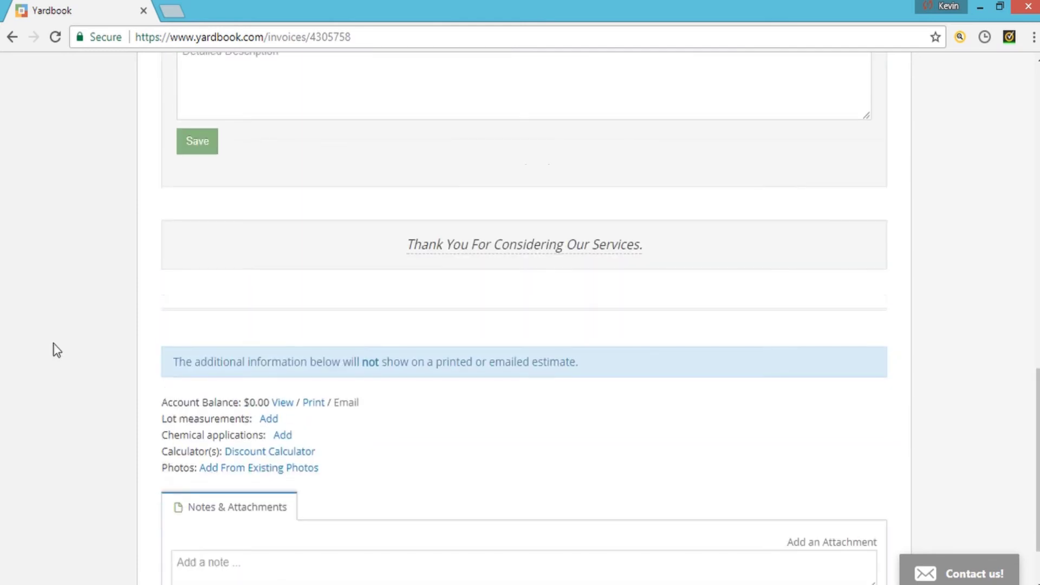
scroll(130, 418, "down", 1)
scroll(142, 433, "up", 1)
scroll(142, 434, "up", 10)
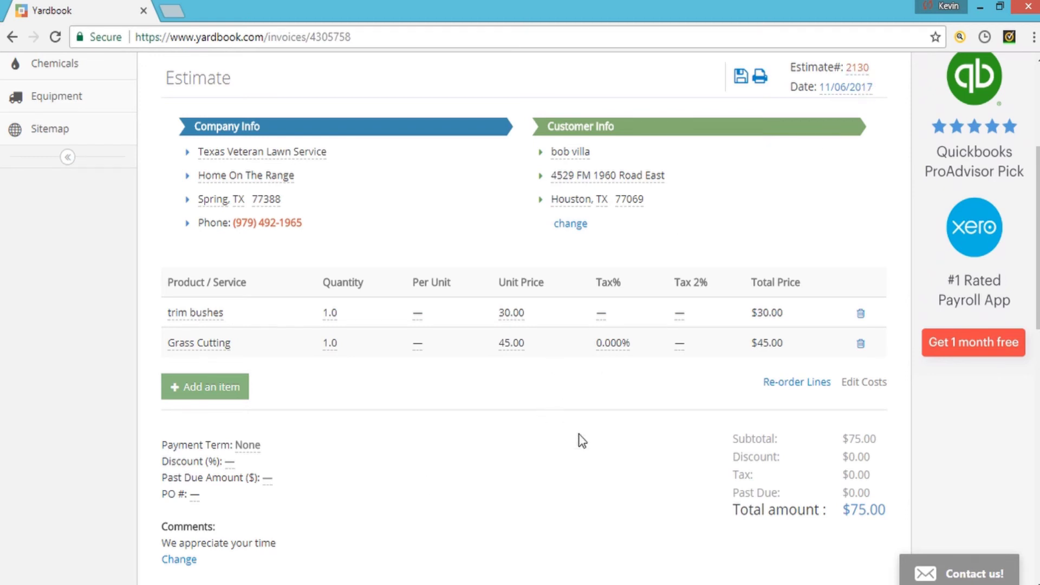
scroll(581, 441, "up", 3)
- Delete estimate 2130 via Actions, confirm it, then show the Customers list
left_click(876, 117)
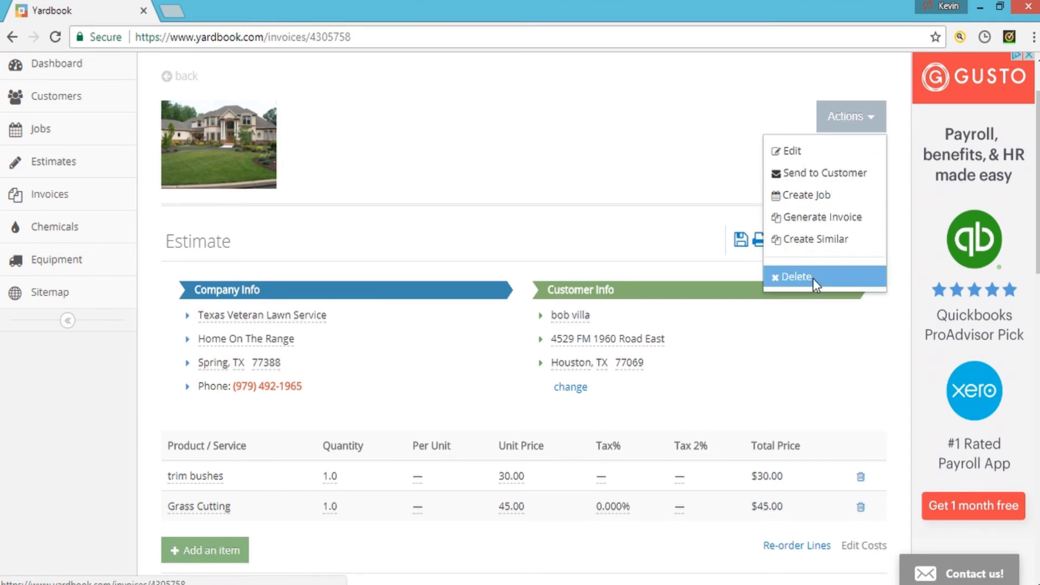
left_click(798, 275)
left_click(596, 125)
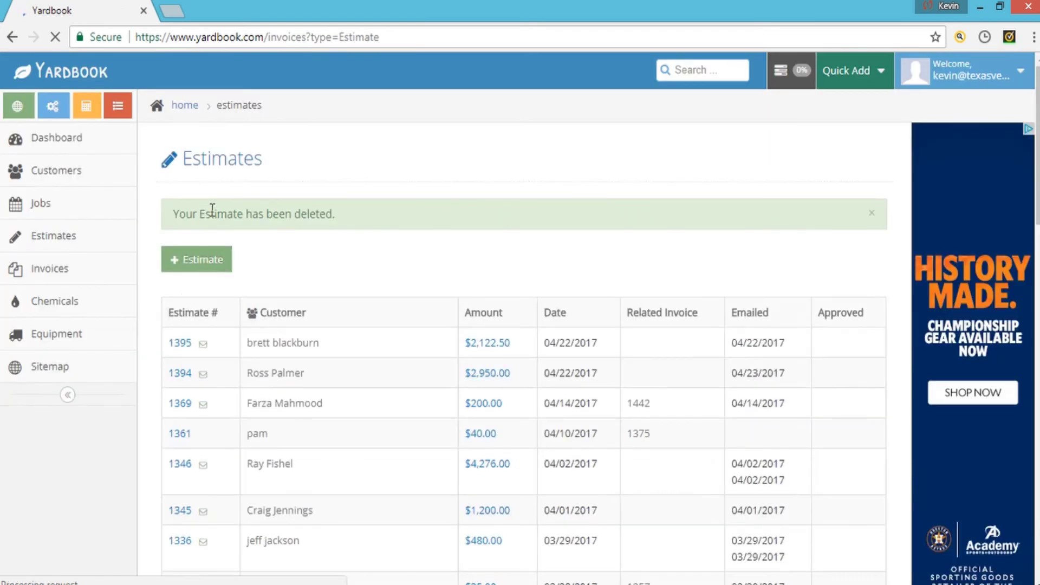
left_click(70, 171)
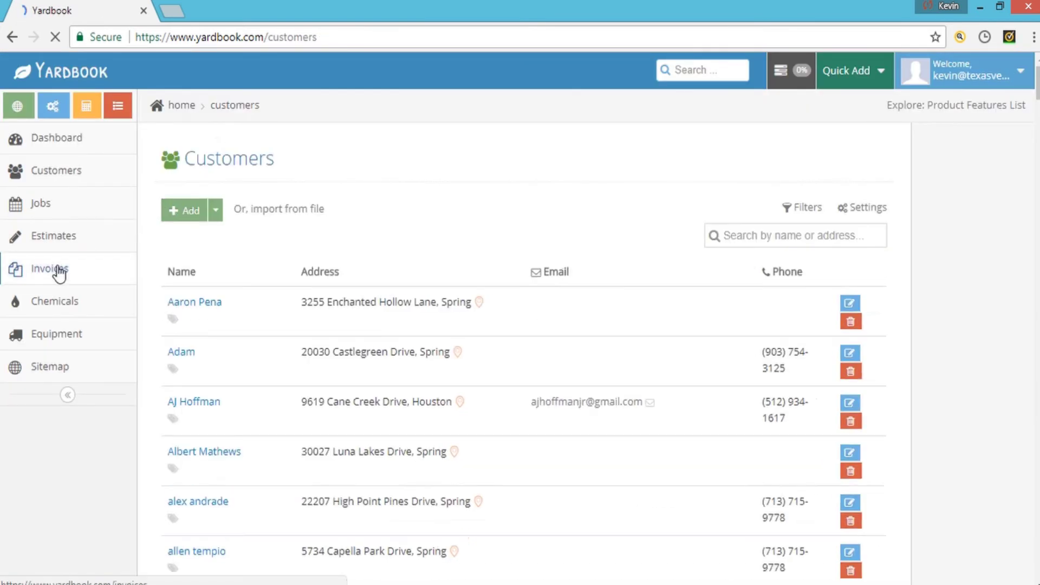
- From the Invoices list, open invoice 2129's customer profile and scroll through their payments
left_click(59, 270)
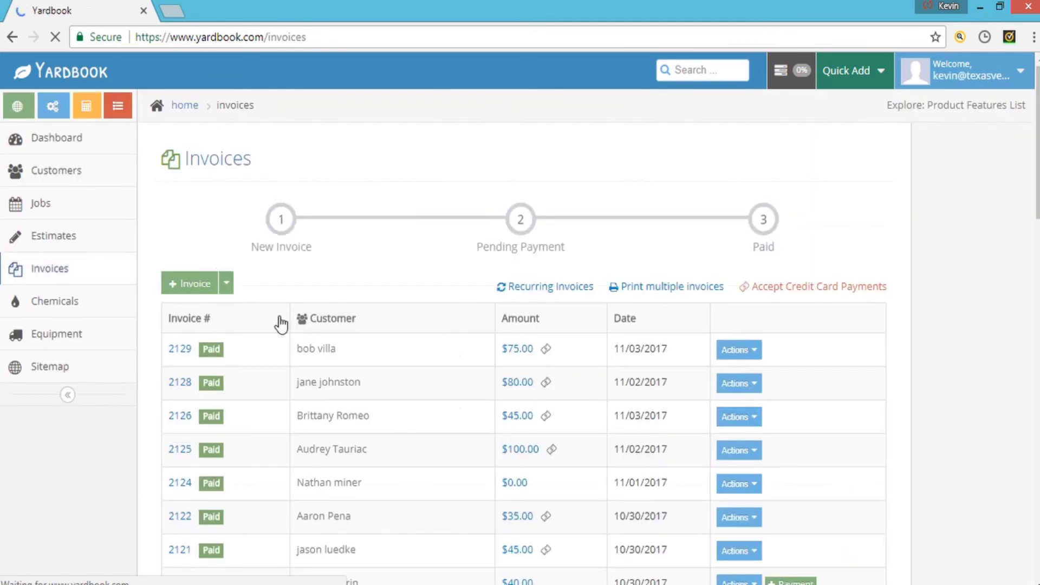
left_click(313, 350)
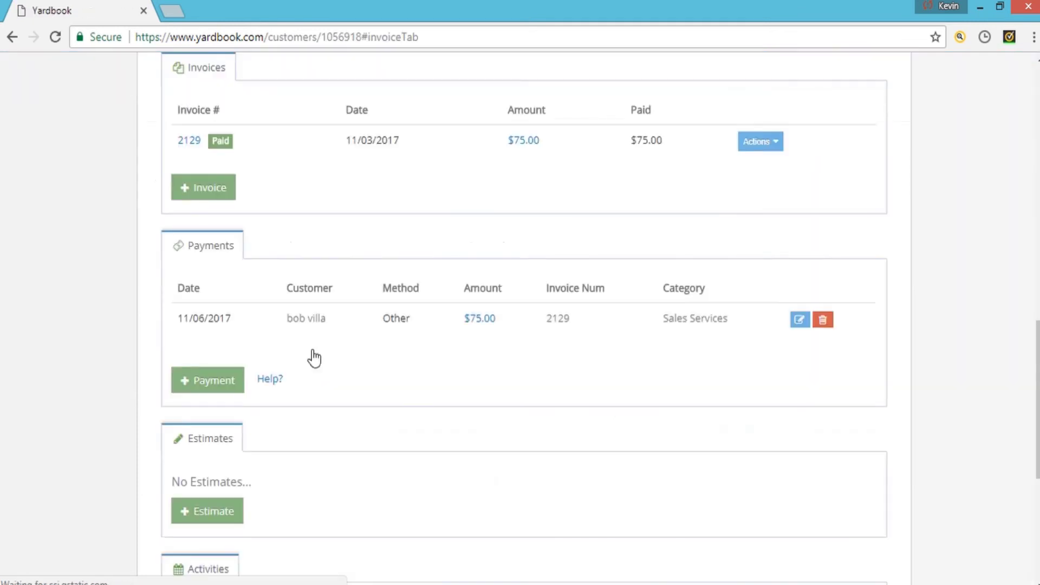
scroll(314, 356, "down", 3)
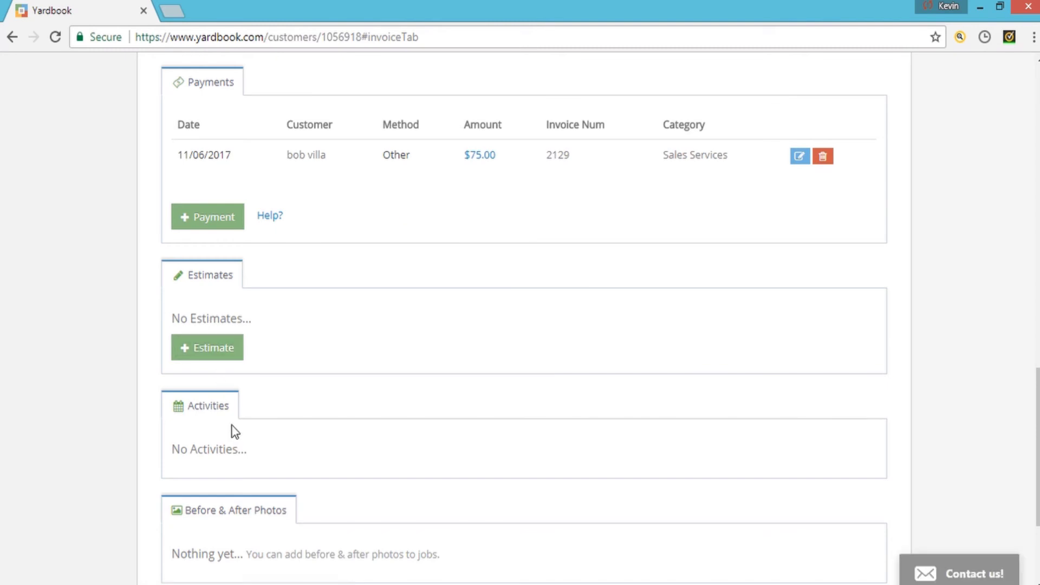
scroll(223, 429, "up", 15)
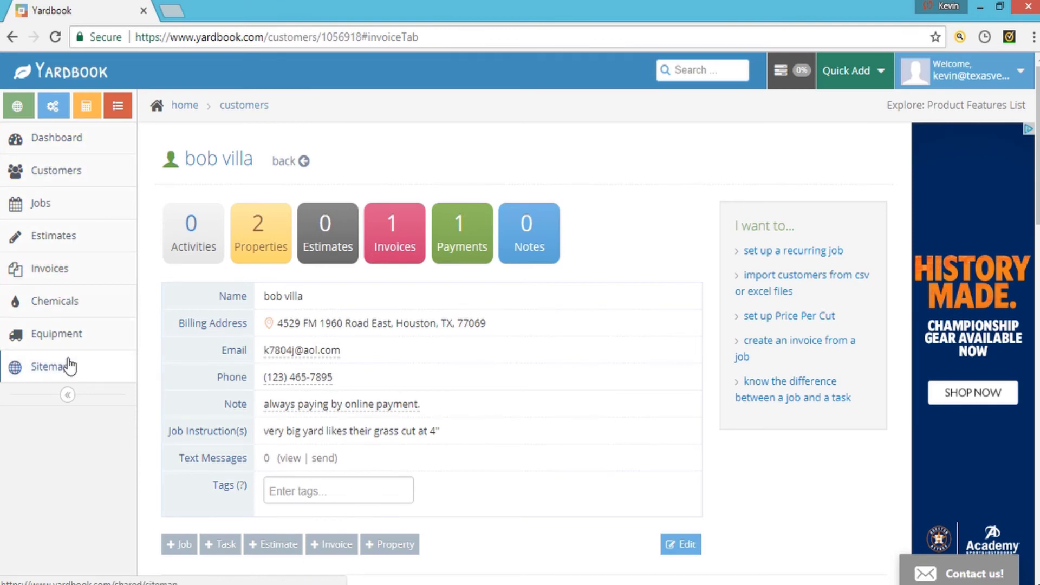
- Show the Dashboard with this month's 5 invoices and payments at $300.00, and its Reports links
left_click(67, 157)
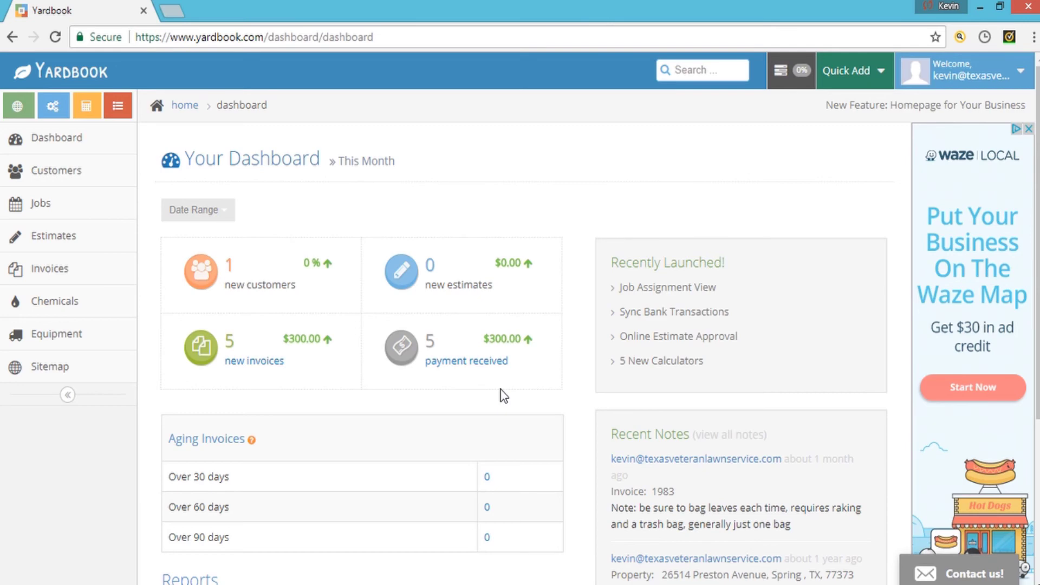
scroll(477, 385, "down", 5)
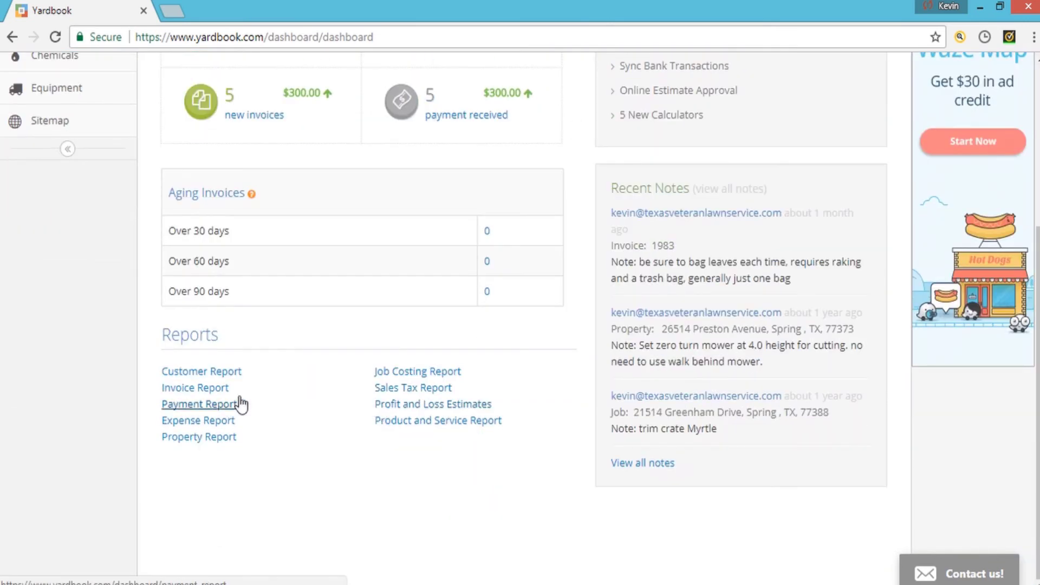
scroll(247, 408, "up", 5)
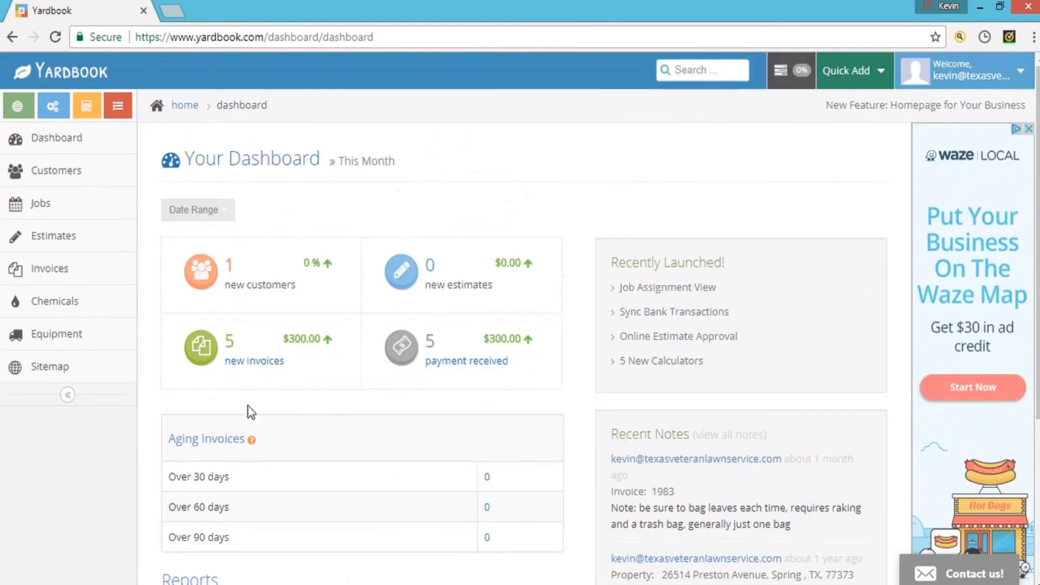
left_click(232, 214)
- Filter the Dashboard to Last Month: 6 new customers and 104 invoices totalling $5,665.00
left_click(231, 355)
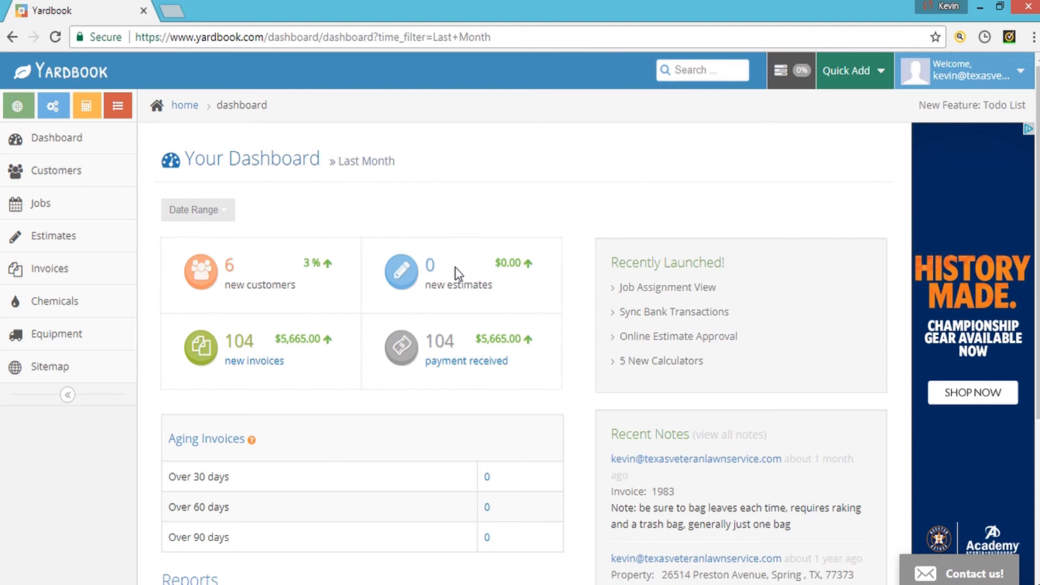
scroll(455, 267, "down", 5)
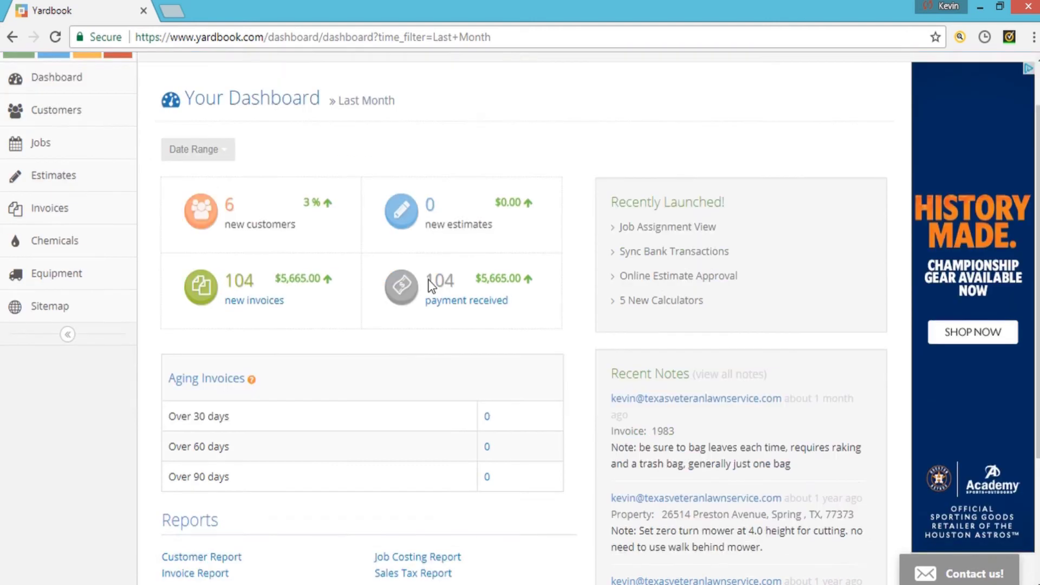
scroll(408, 327, "up", 3)
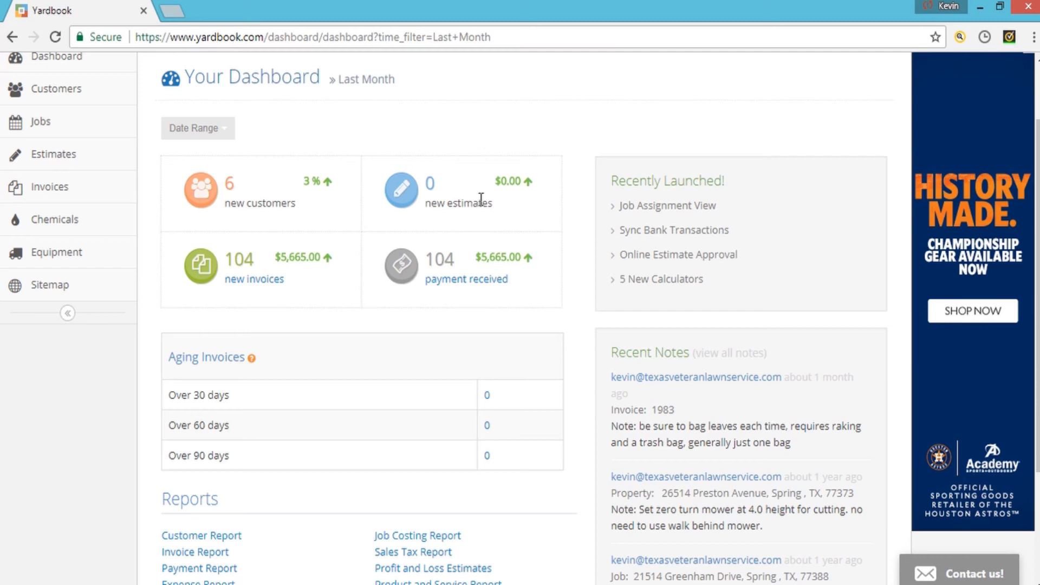
scroll(480, 203, "down", 3)
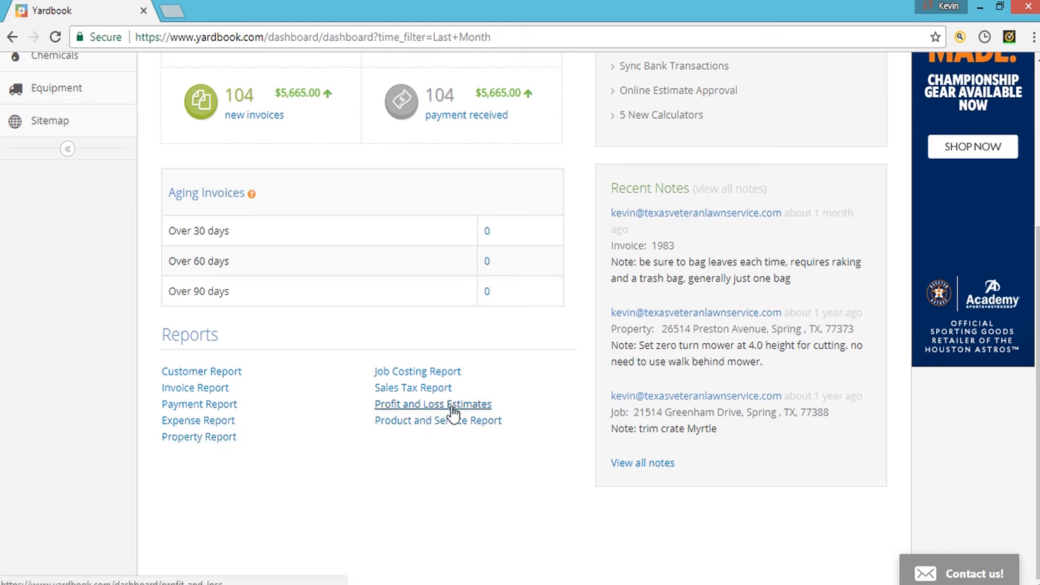
scroll(206, 468, "up", 5)
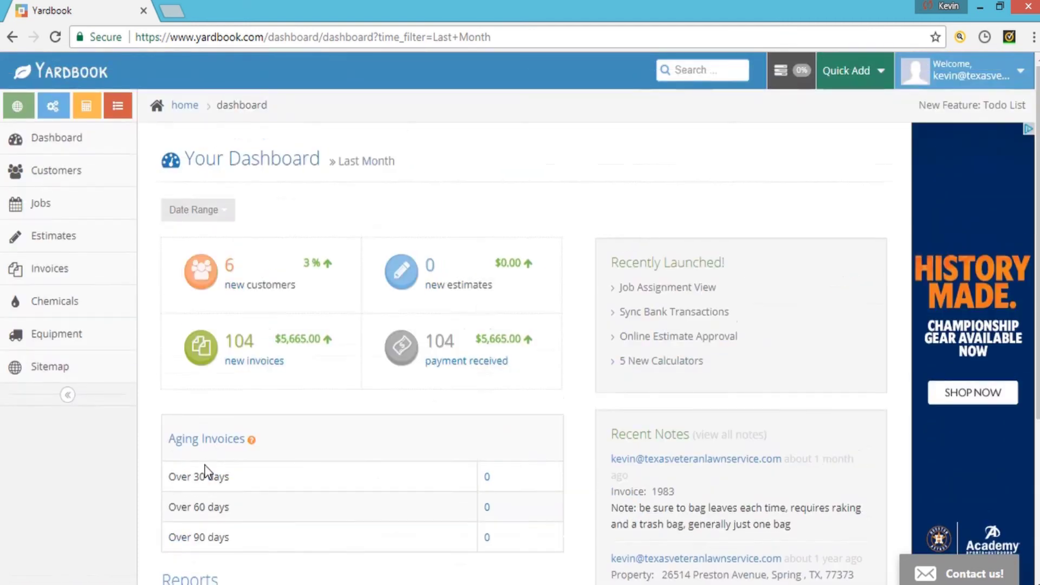
left_click(230, 214)
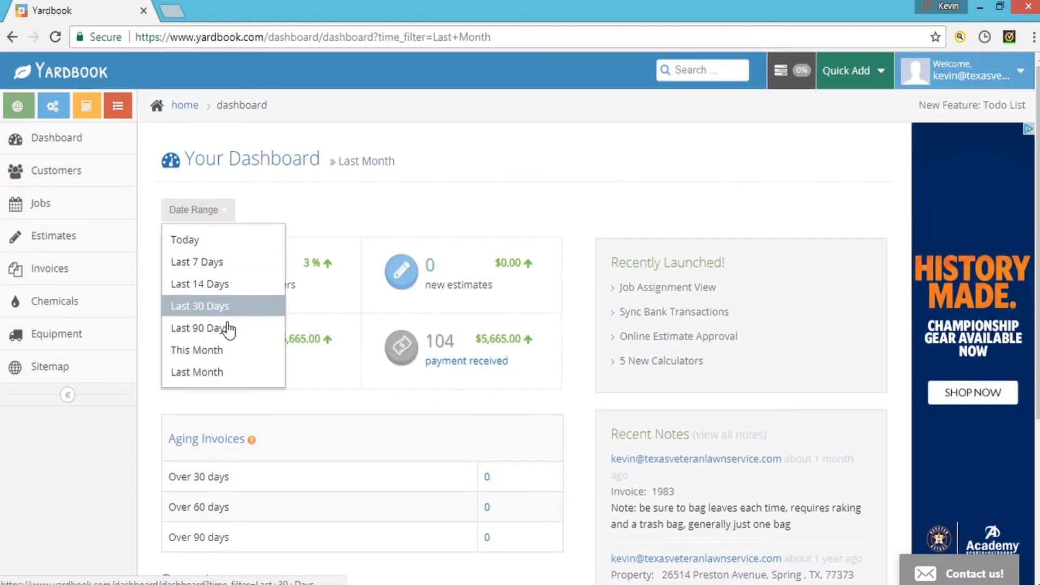
left_click(233, 373)
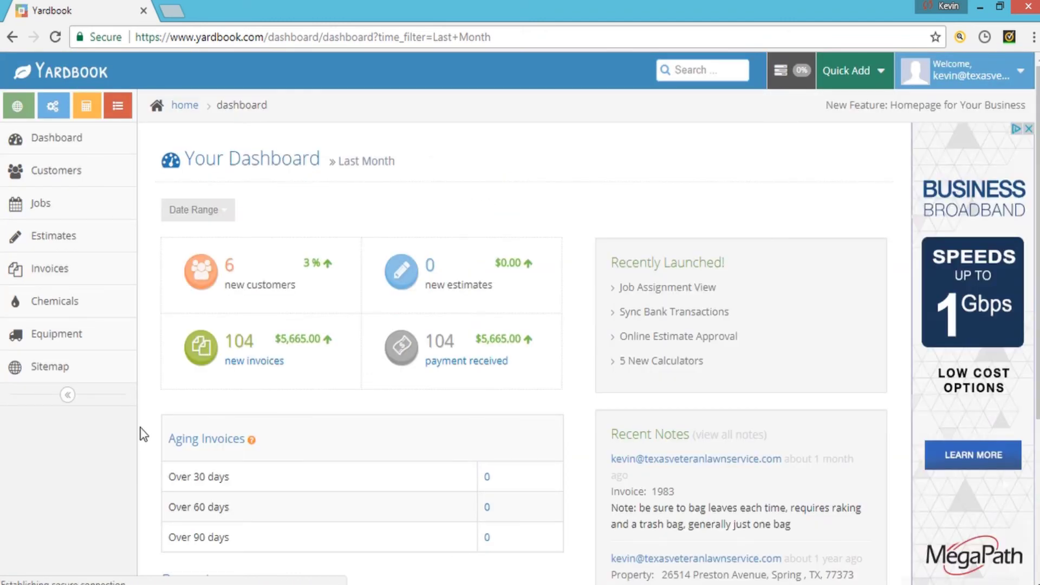
scroll(96, 440, "down", 4)
scroll(96, 440, "up", 4)
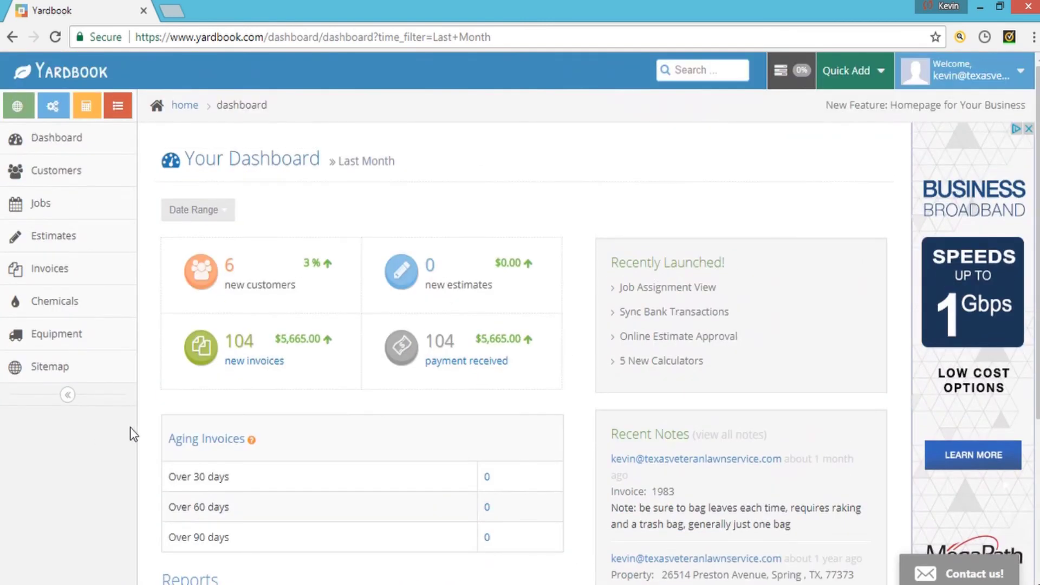
scroll(130, 428, "down", 3)
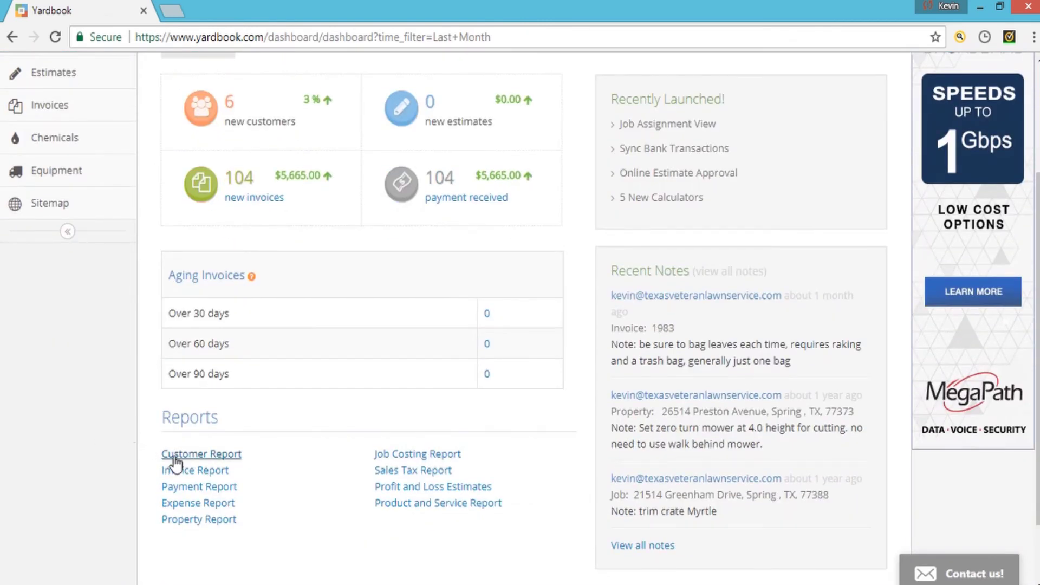
- Open the Invoice Report and switch its date range to Custom Date Range
left_click(188, 472)
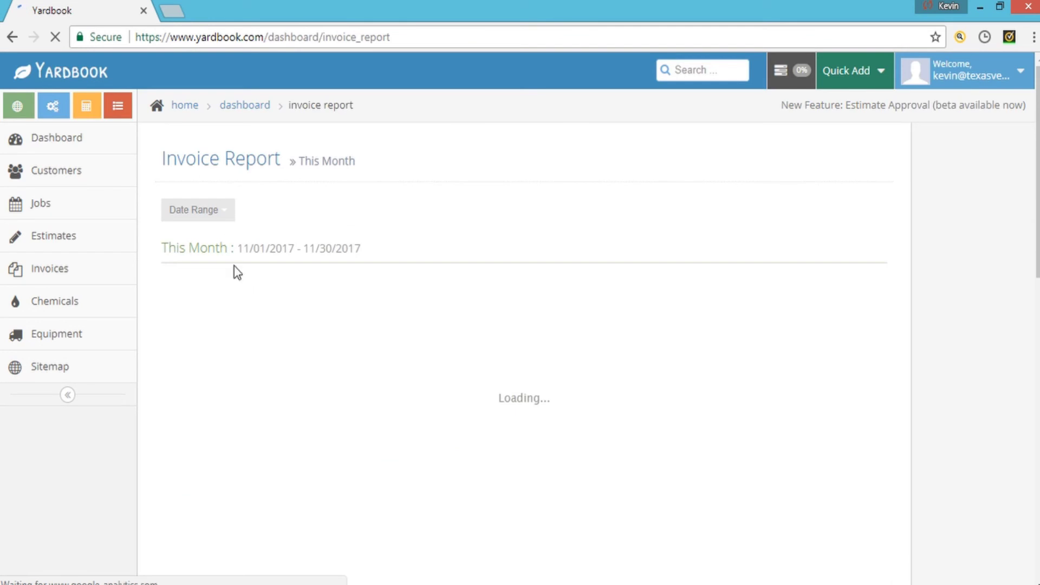
left_click(219, 210)
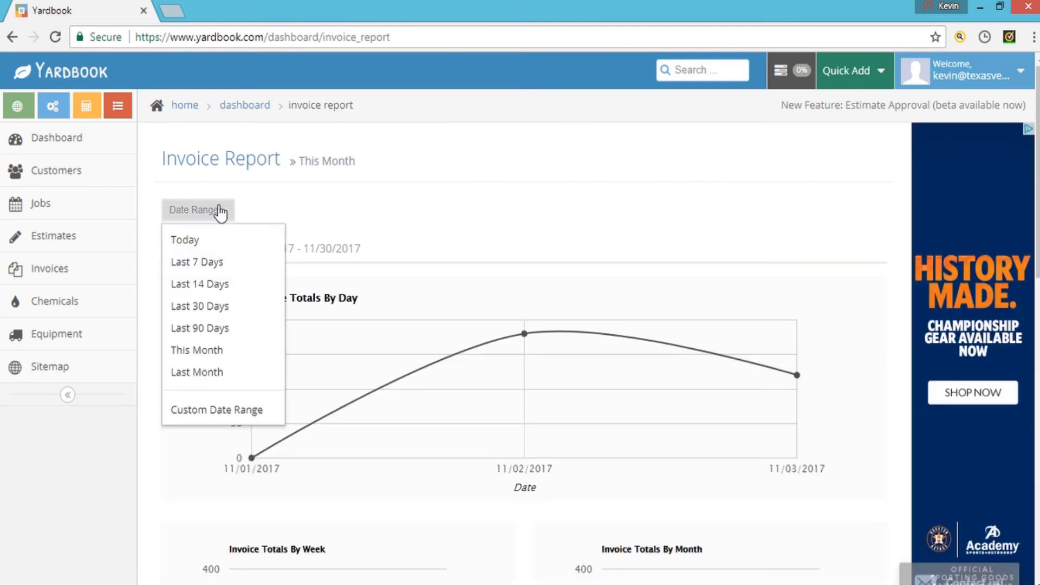
left_click(236, 411)
- Set the custom range from 01/01/2017 to 11/06/2017 and run the report
left_click(401, 178)
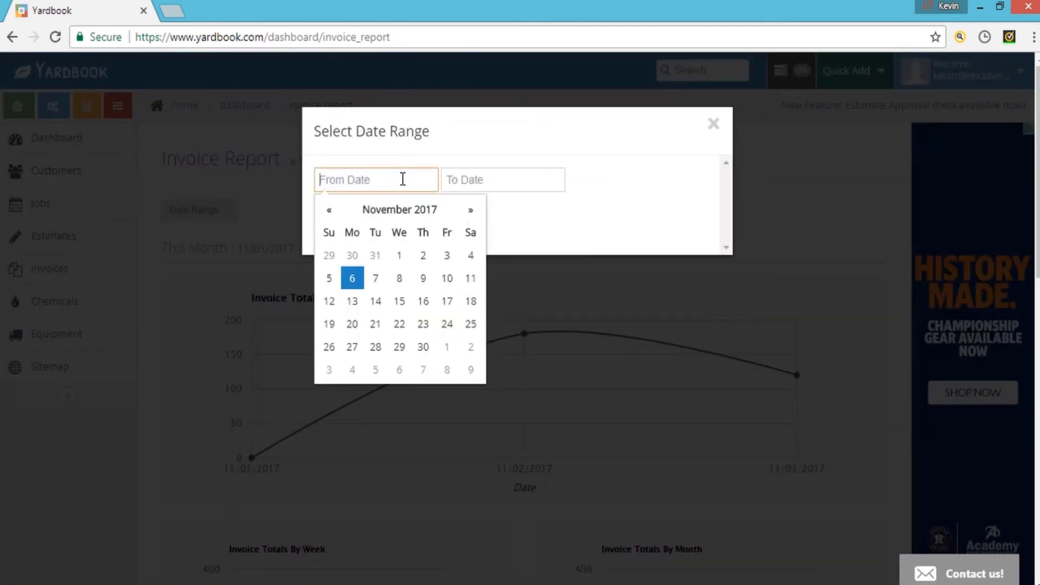
left_click(329, 213)
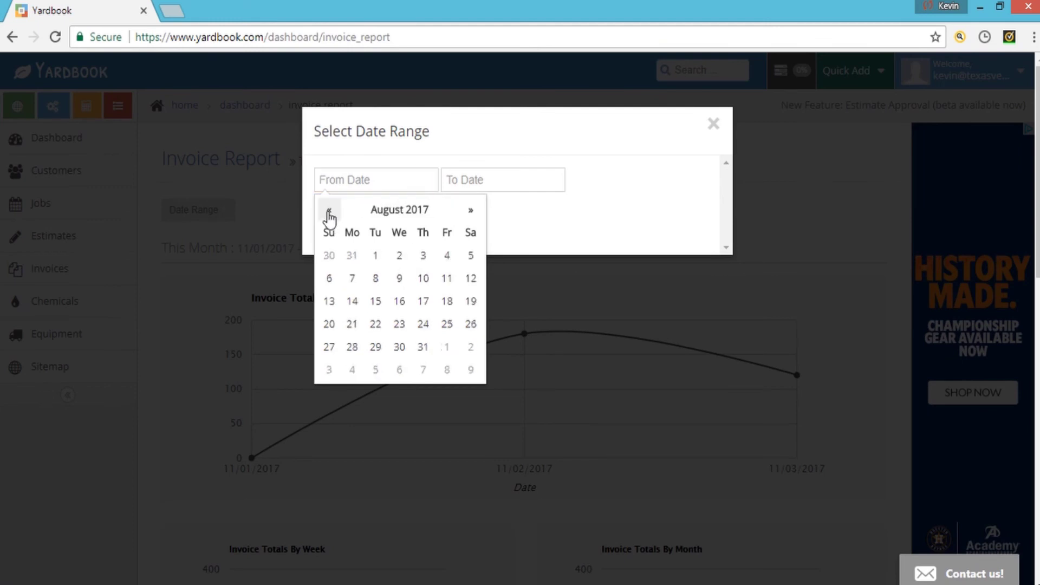
left_click(329, 213)
left_click(329, 213)
left_click(329, 213)
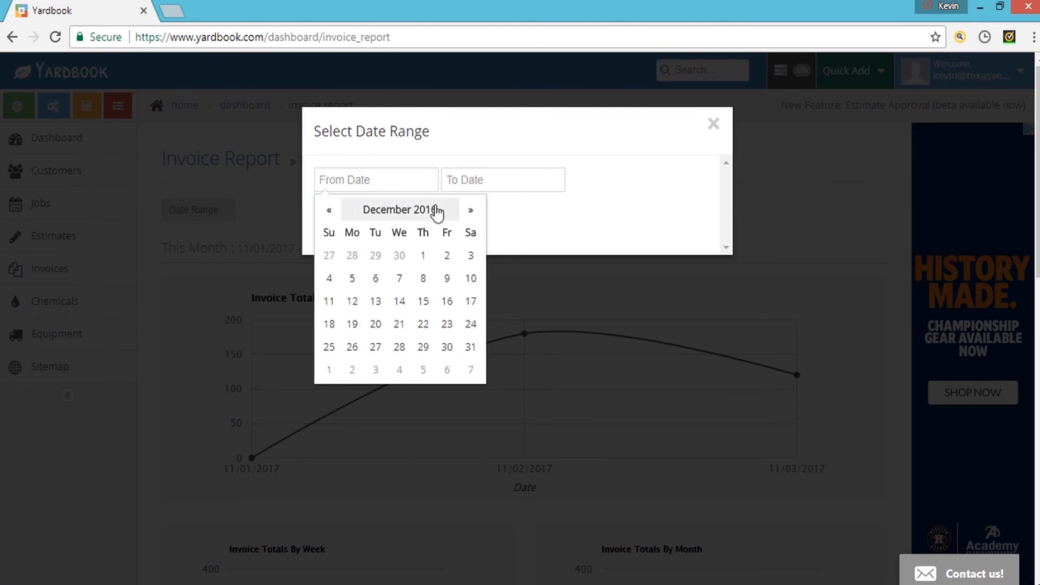
left_click(471, 214)
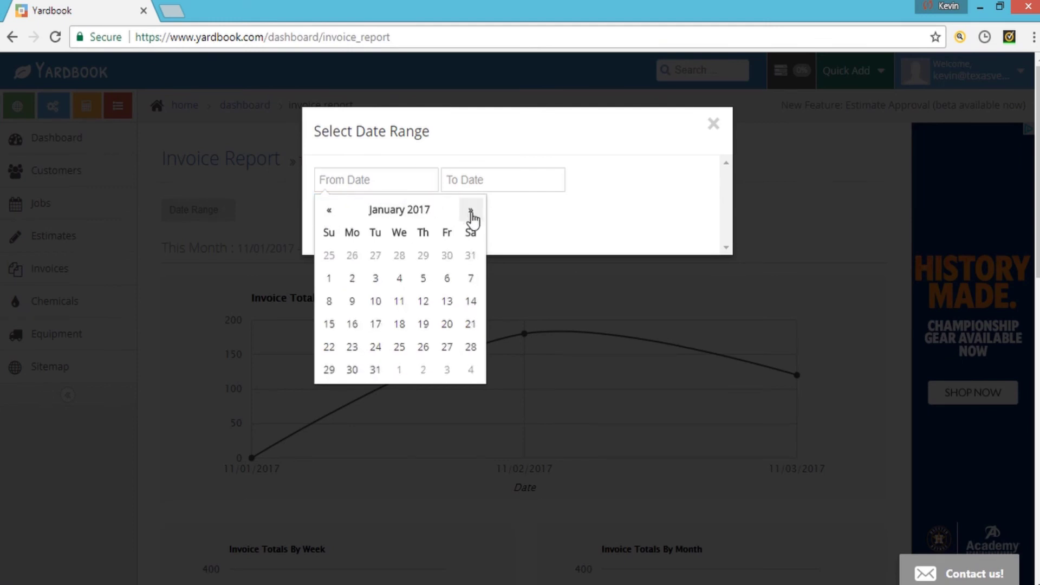
left_click(329, 278)
left_click(469, 183)
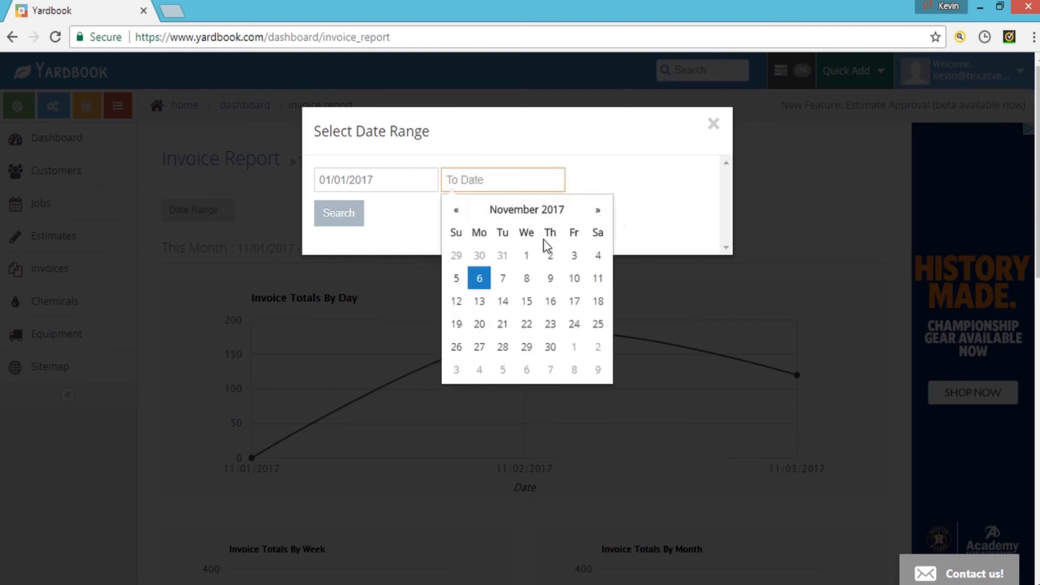
left_click(480, 279)
left_click(341, 218)
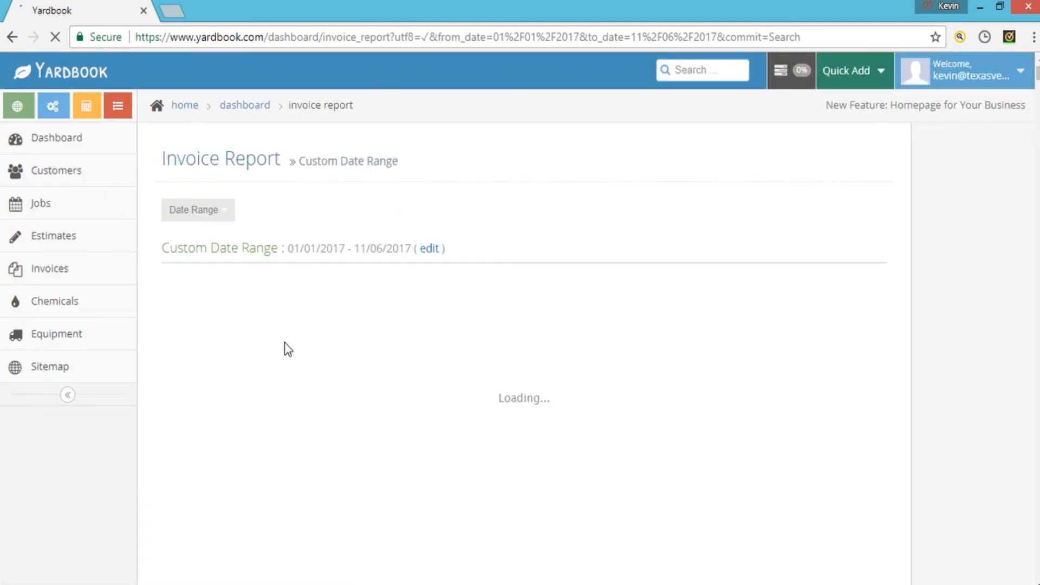
scroll(285, 346, "down", 2)
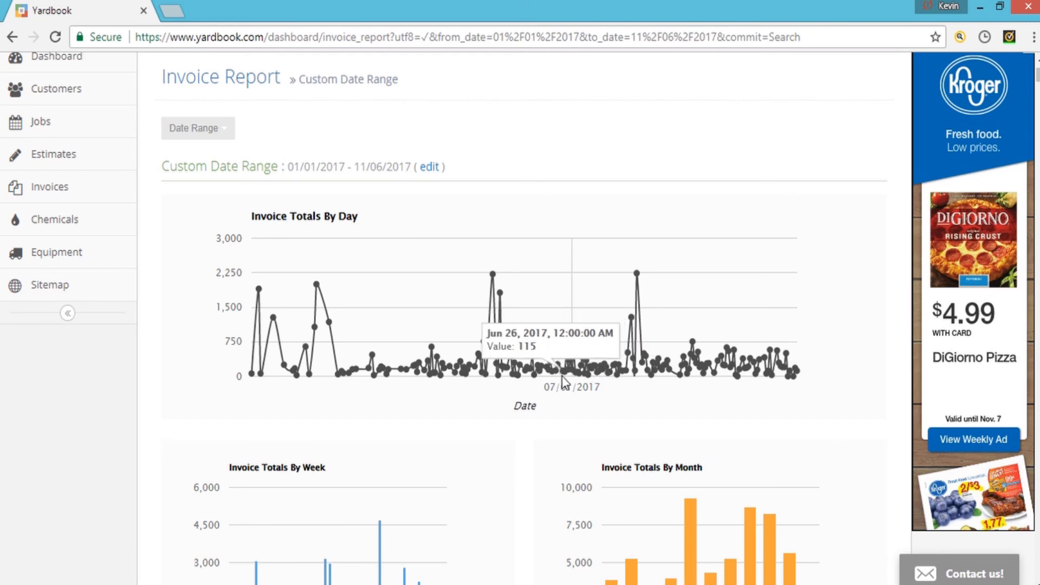
scroll(483, 436, "down", 5)
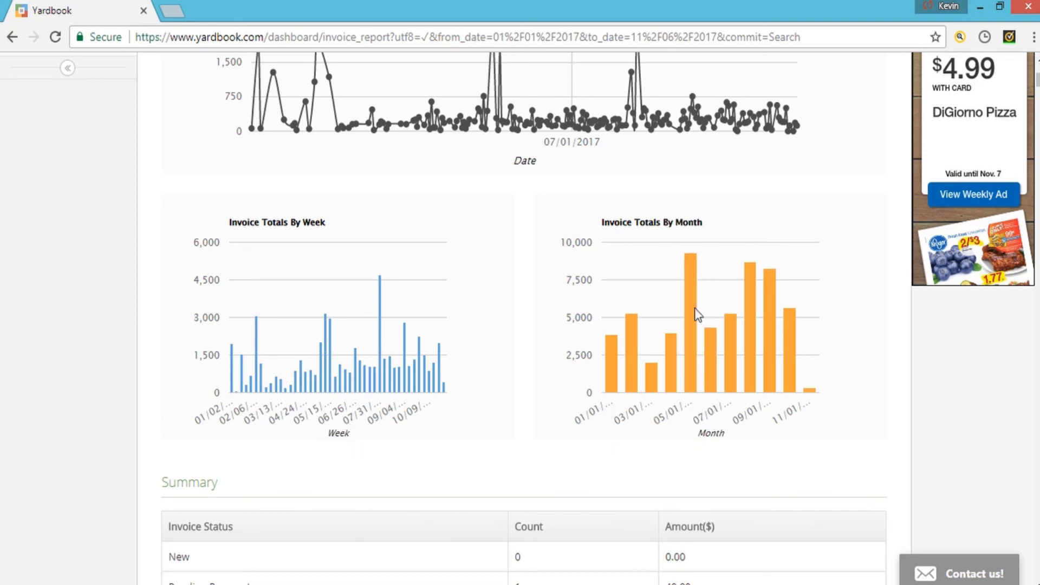
scroll(575, 454, "down", 3)
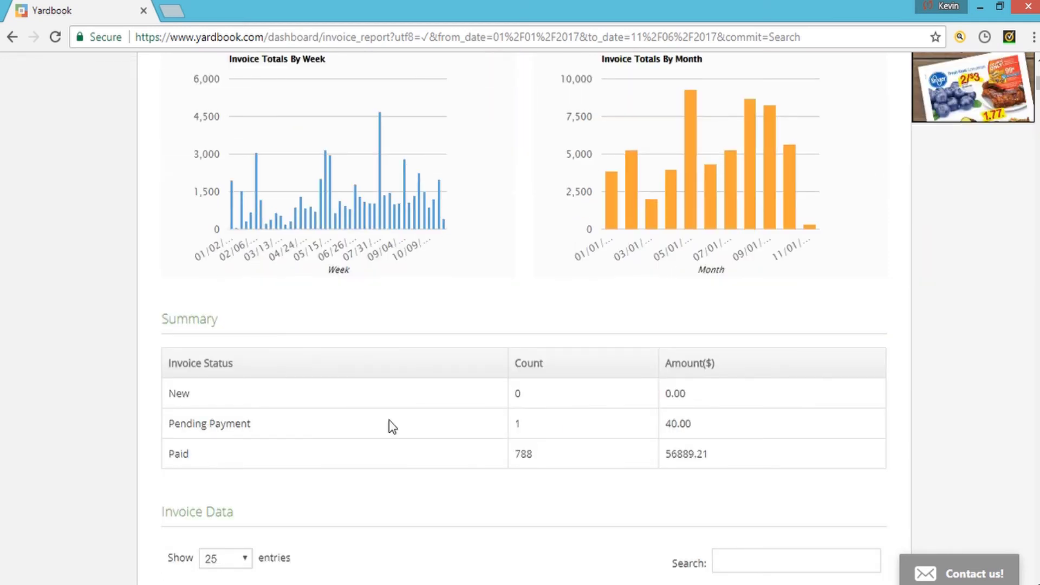
scroll(684, 431, "down", 9)
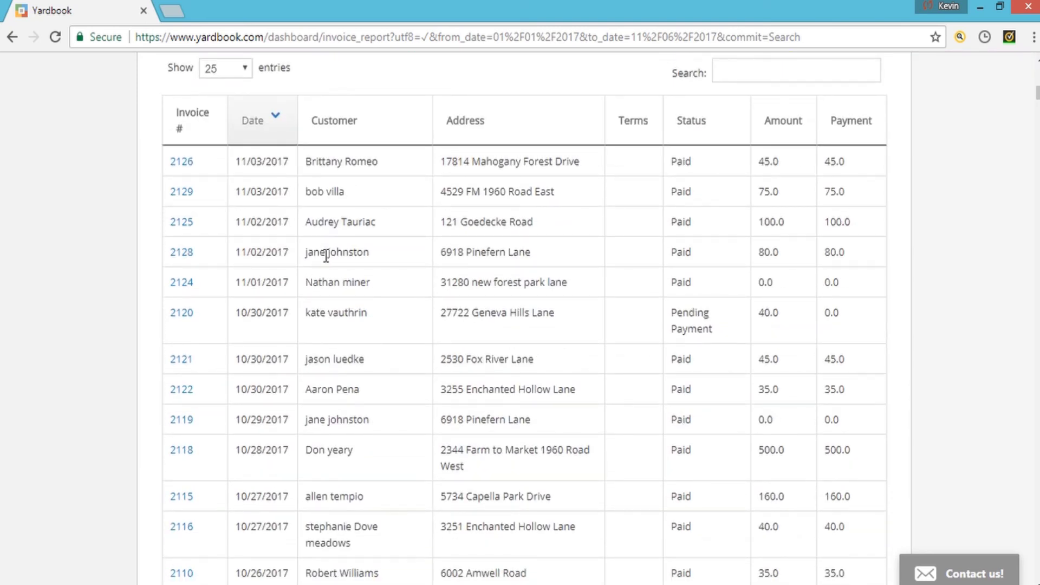
scroll(325, 254, "up", 1)
scroll(324, 255, "down", 14)
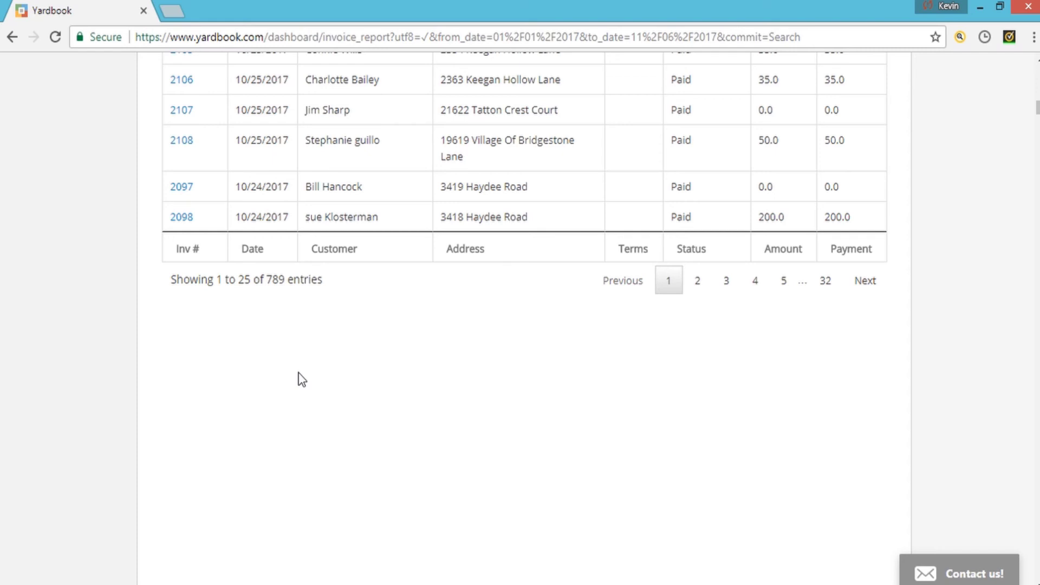
scroll(302, 379, "up", 12)
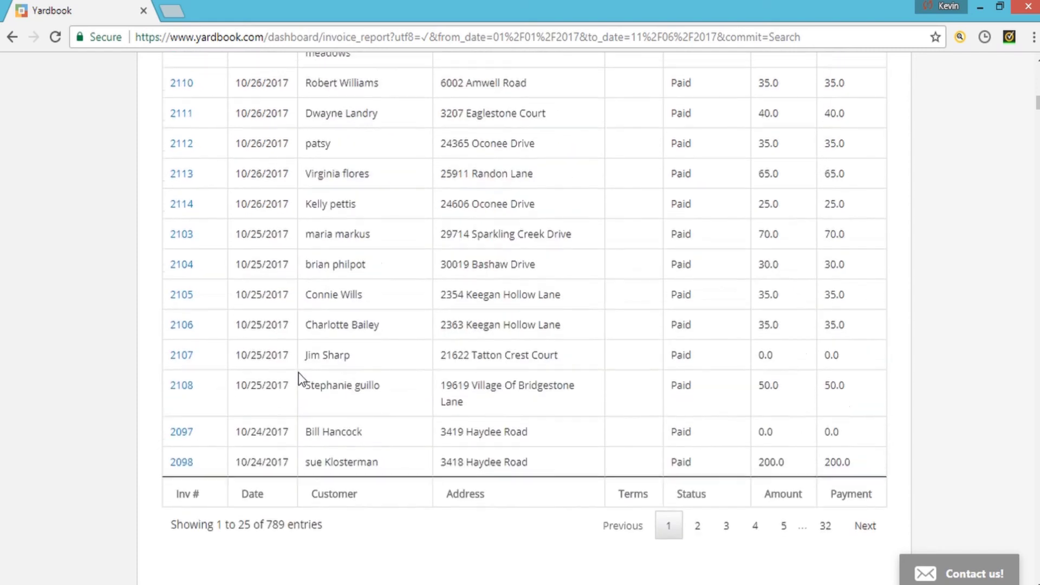
scroll(306, 424, "up", 15)
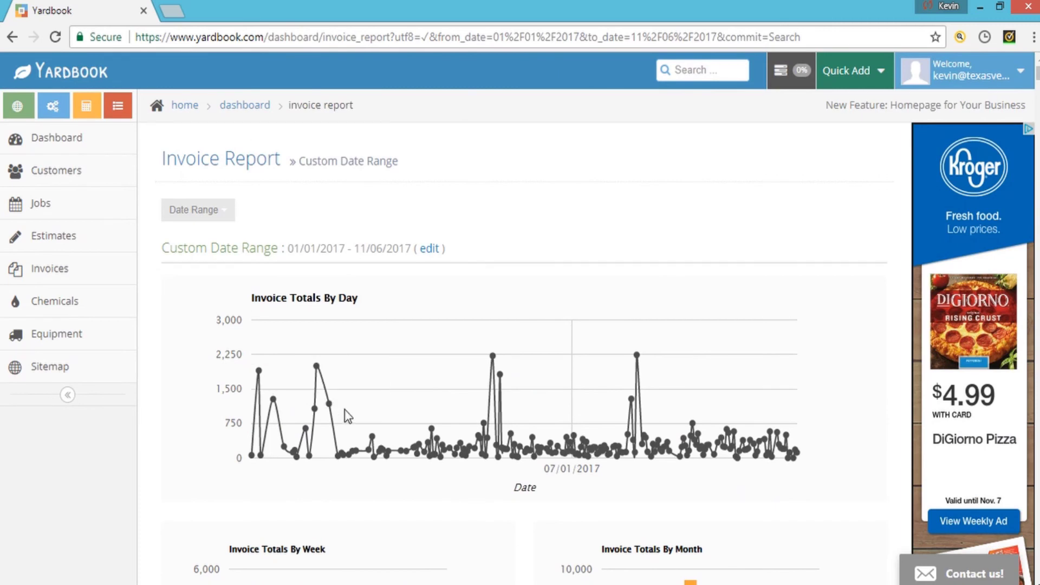
scroll(345, 409, "down", 8)
scroll(321, 414, "down", 5)
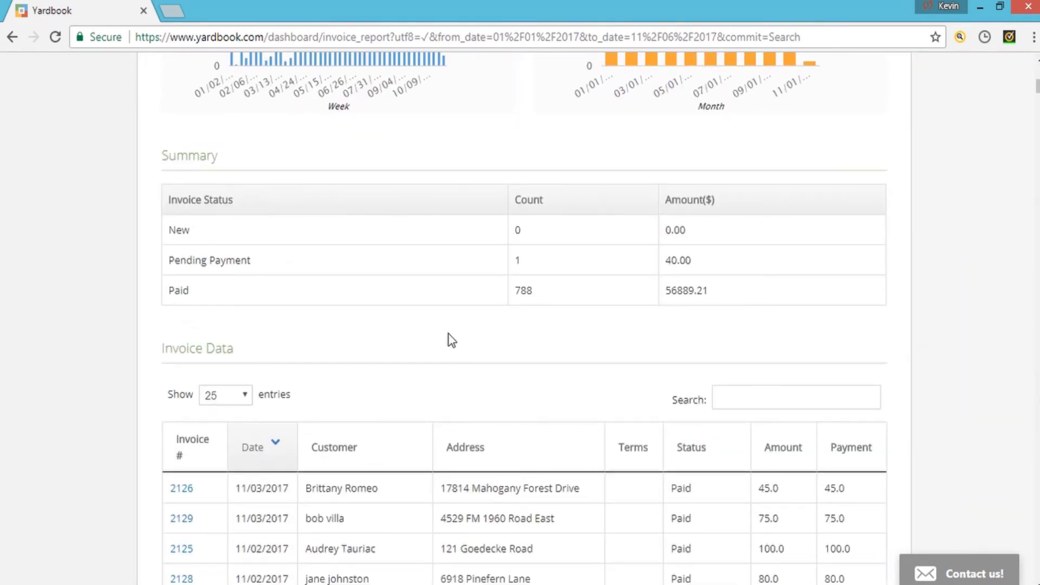
scroll(430, 341, "up", 10)
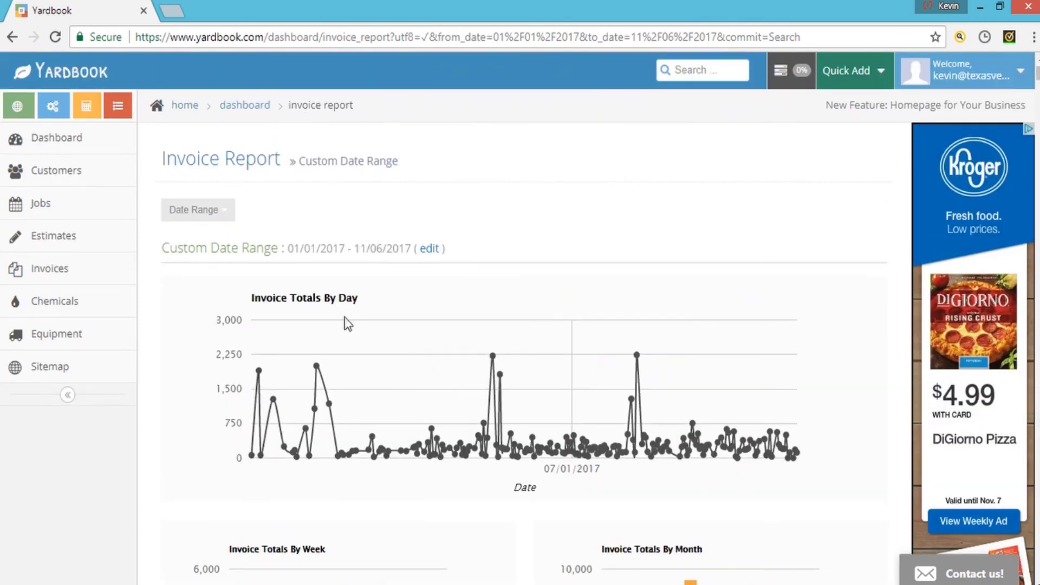
- Set the report to This Month (11/01/2017–11/30/2017) and review its 5 paid invoices totalling 300.00
left_click(207, 216)
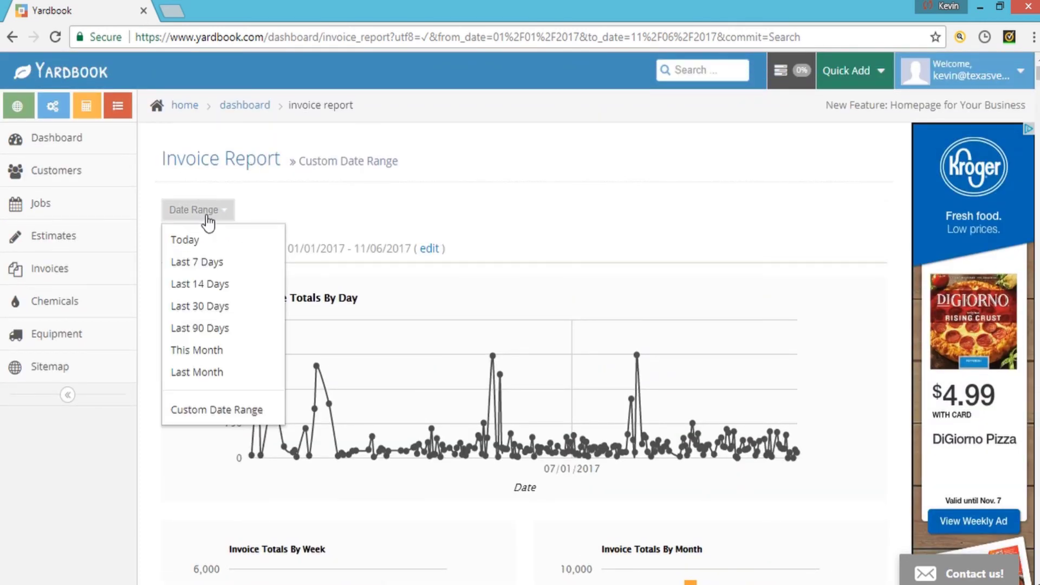
left_click(220, 353)
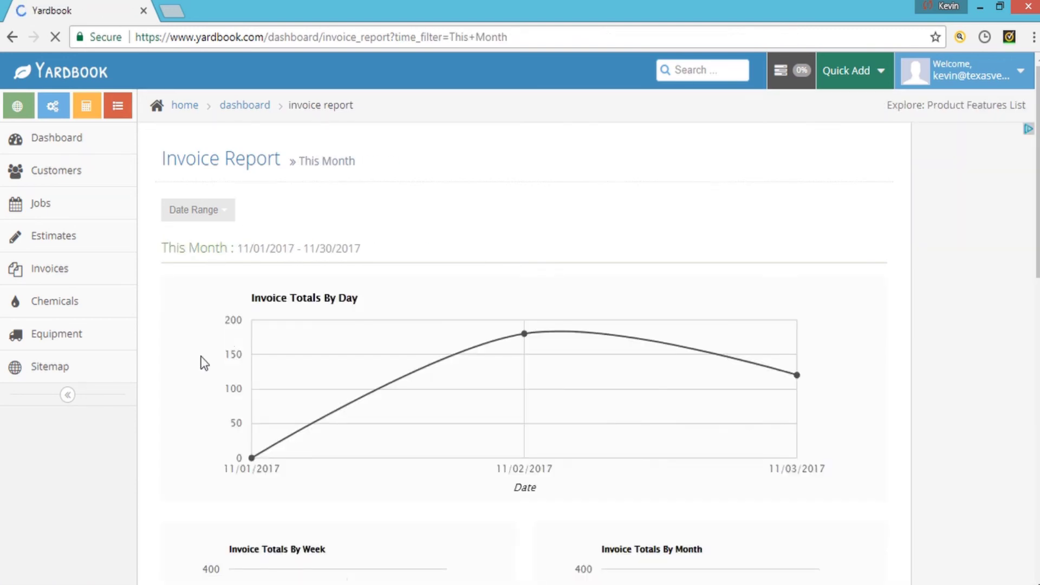
scroll(204, 363, "down", 3)
scroll(428, 336, "down", 3)
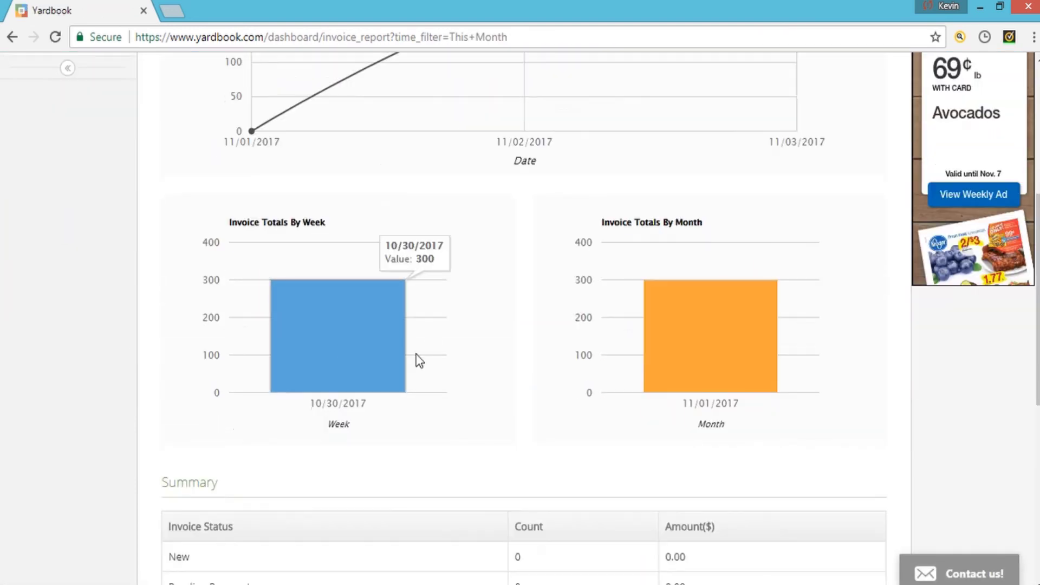
scroll(481, 383, "down", 7)
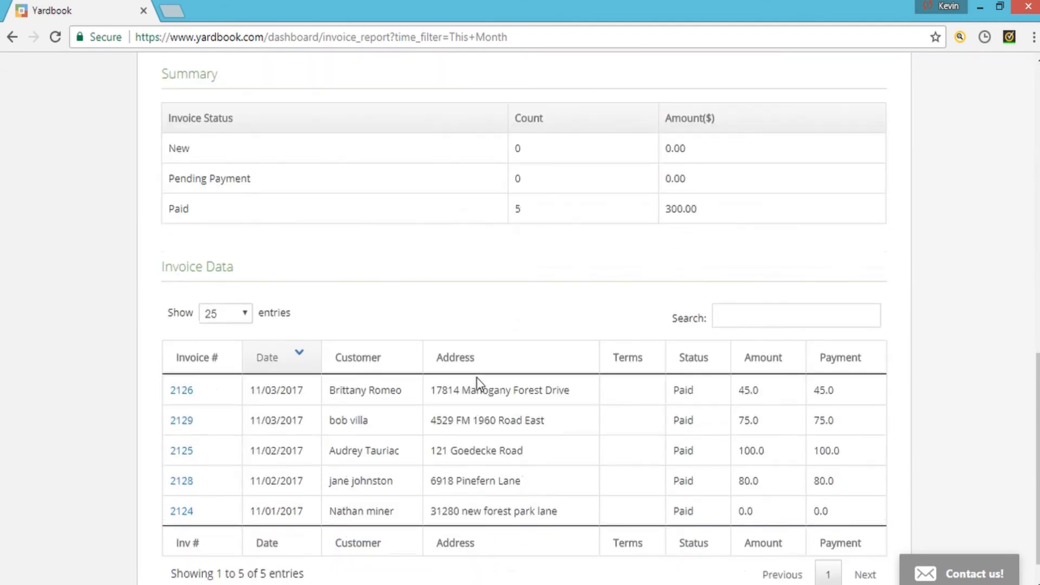
scroll(345, 349, "down", 1)
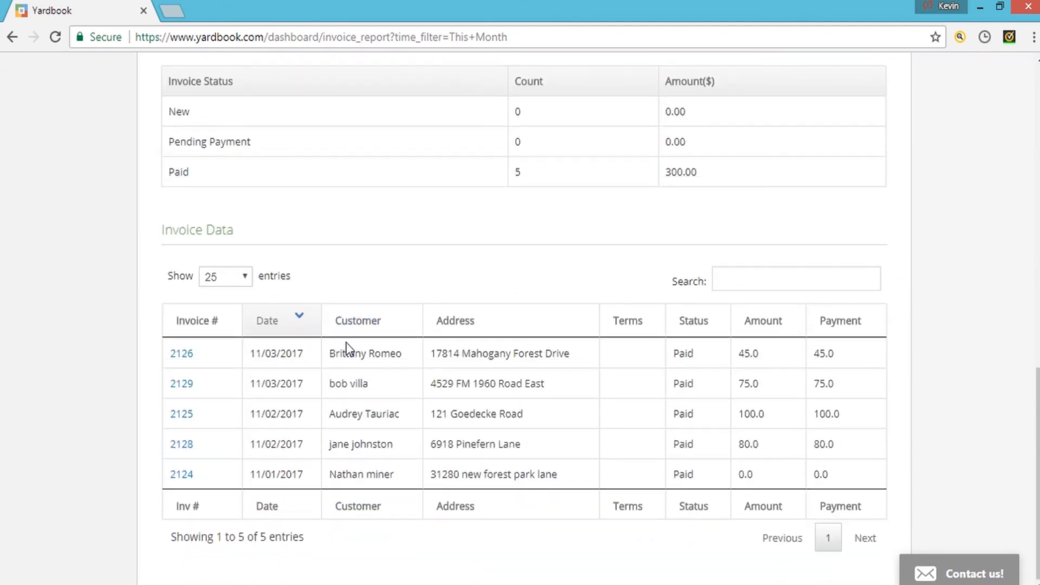
scroll(346, 342, "up", 15)
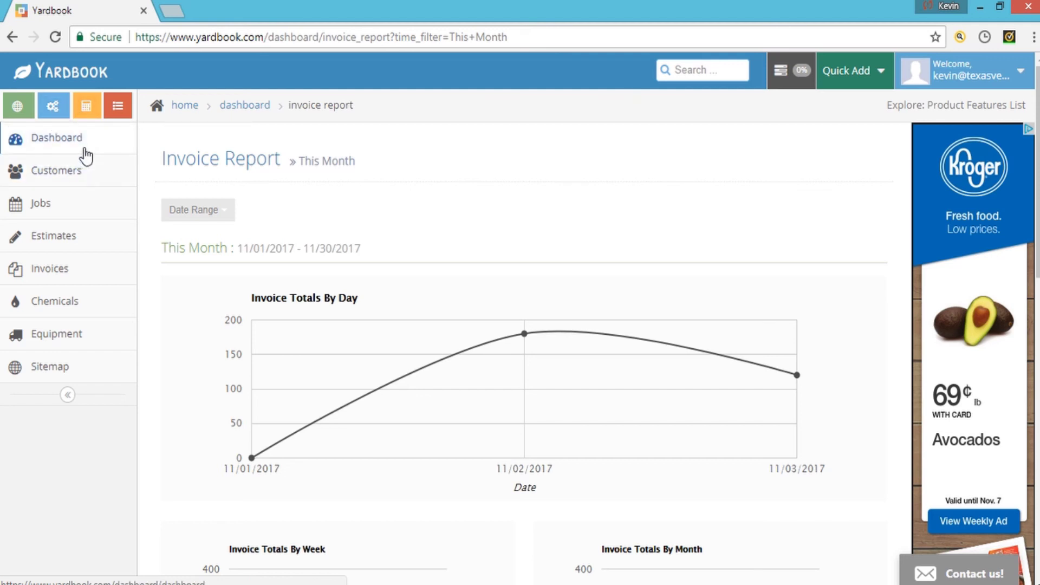
- Go to the Customers list, open the account options menu, then dismiss it
left_click(84, 173)
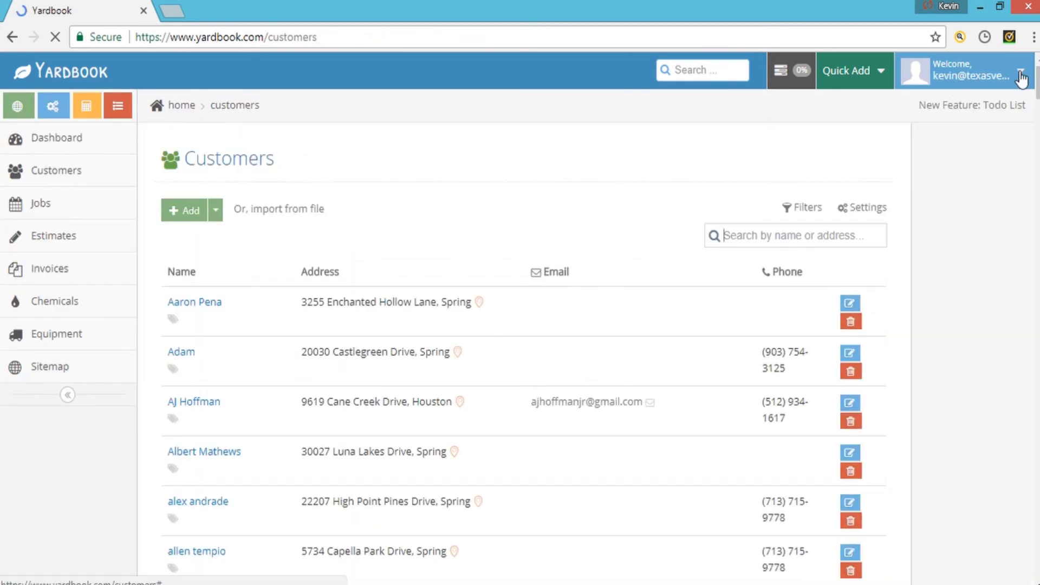
left_click(1021, 79)
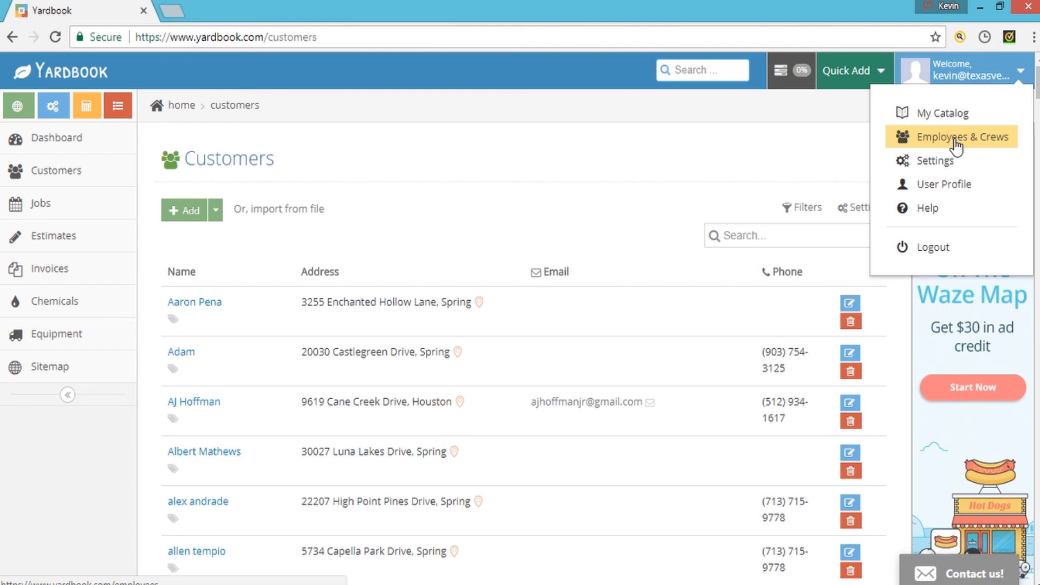
left_click(505, 88)
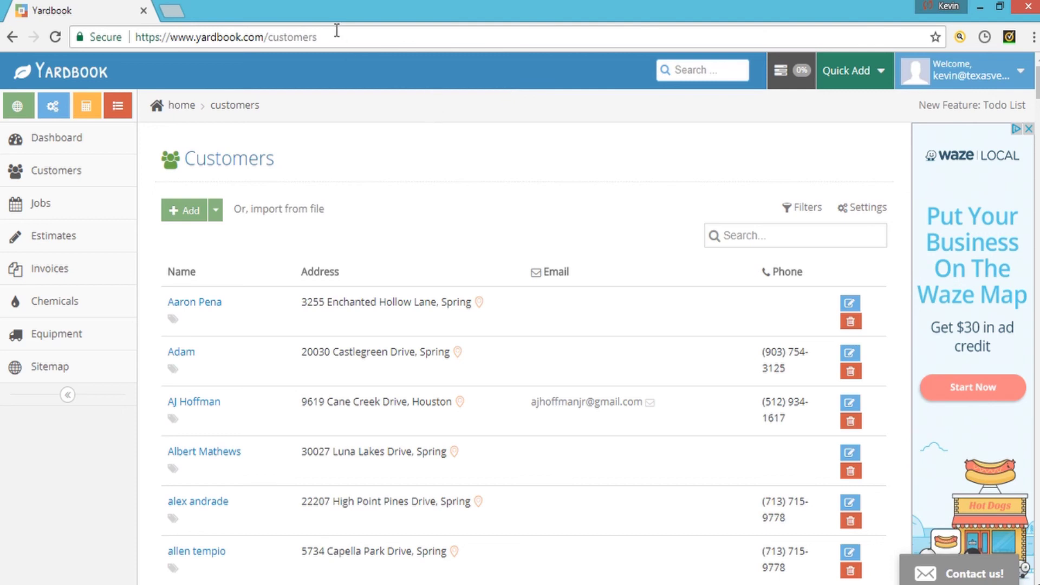
- Replace the current web address with youtube.com and load the site
left_click(336, 30)
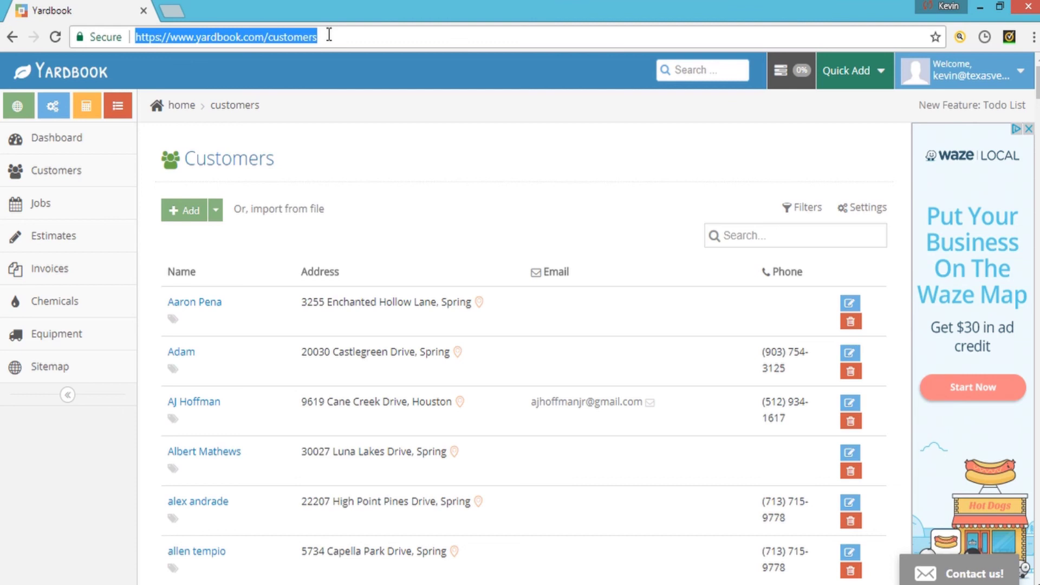
key("BackSpace")
type("youtyube")
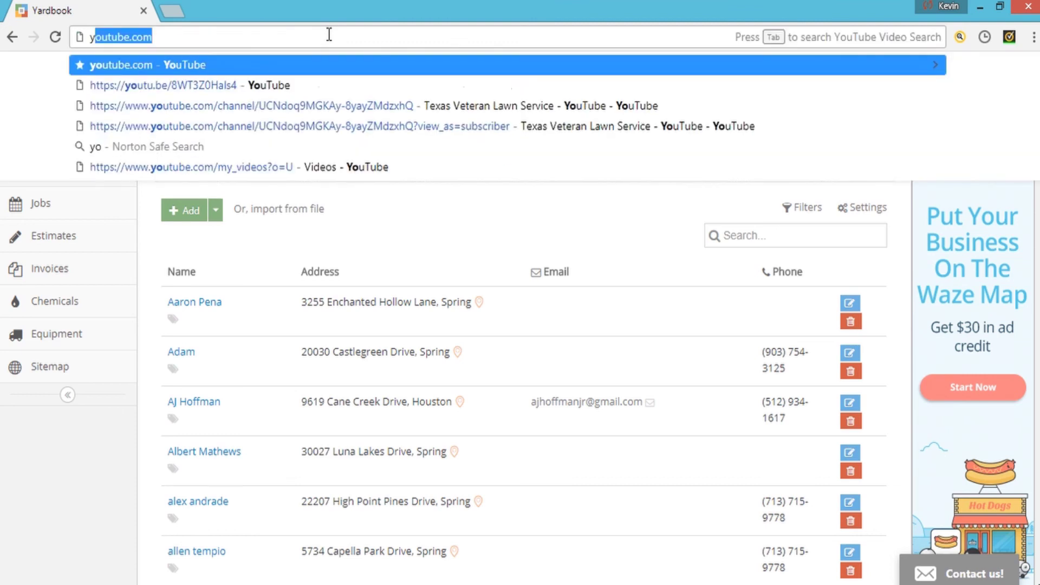
key("BackSpace")
key("BackSpace")
key("BackSpace")
key("BackSpace")
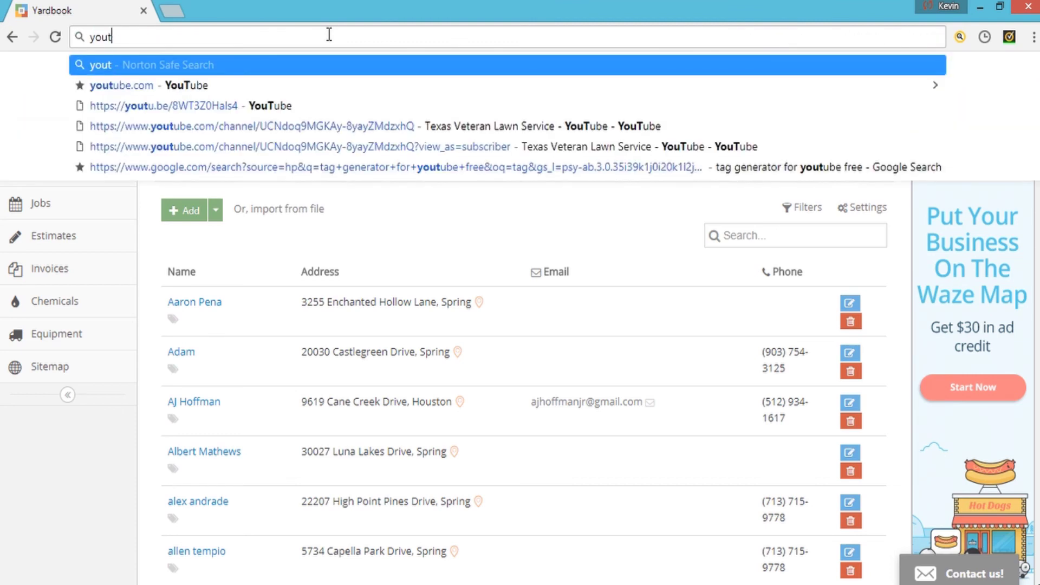
type("ube")
key("Return")
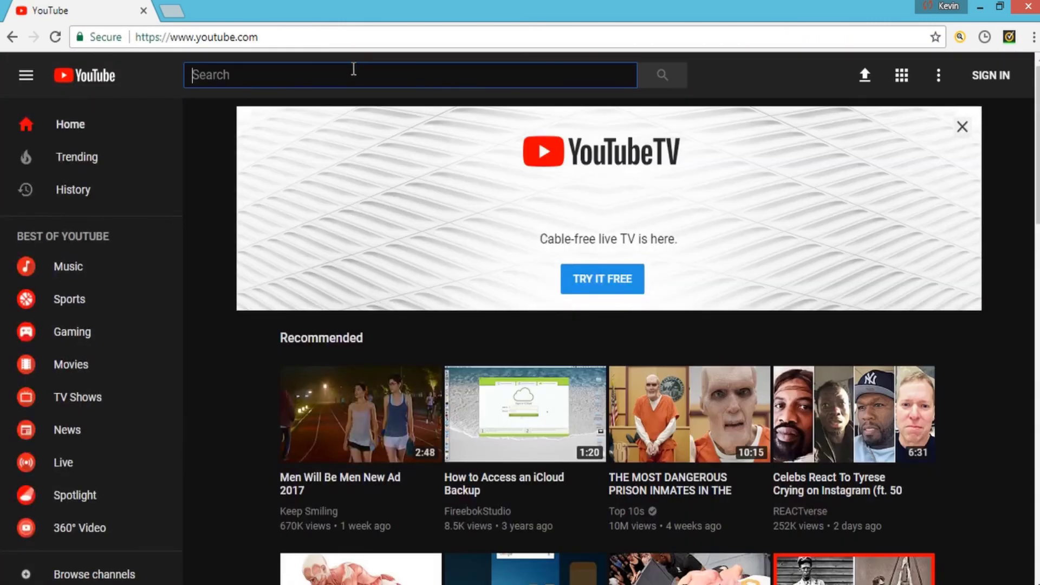
- Search for 'texas veteran lawn service' and open the channel from the results
type("texas")
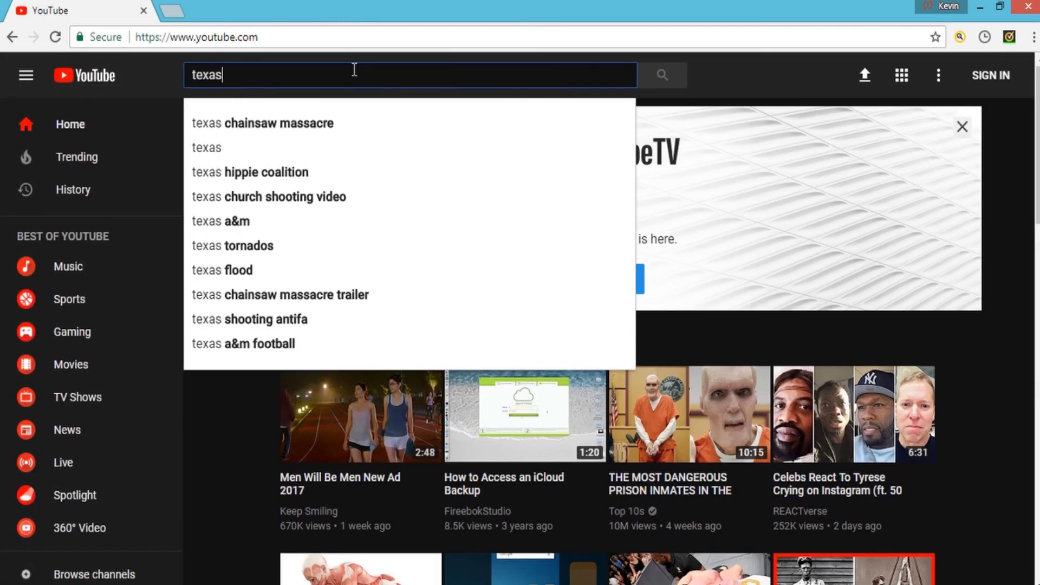
type(" veteran")
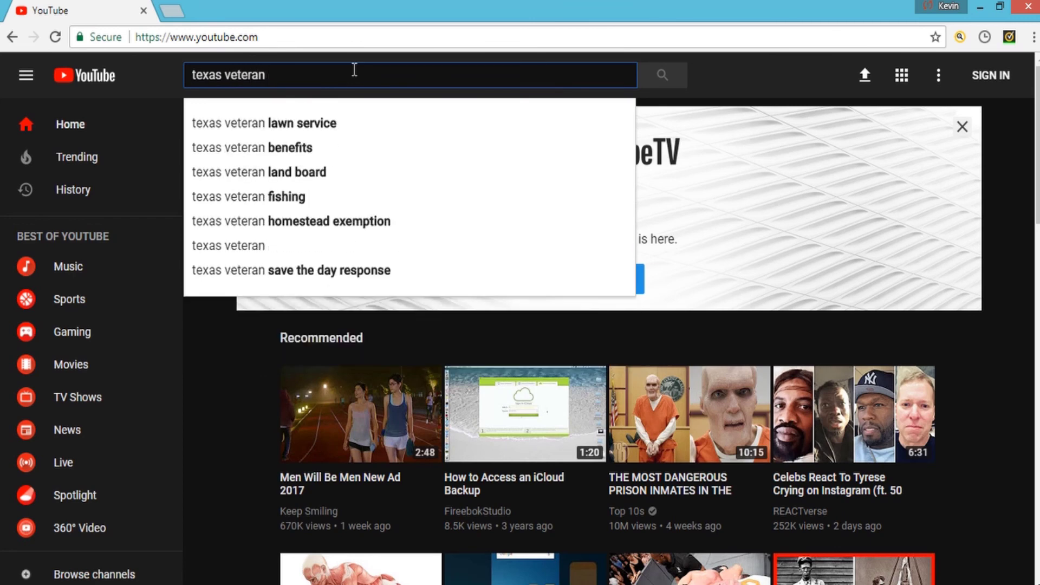
key("Down")
key("Return")
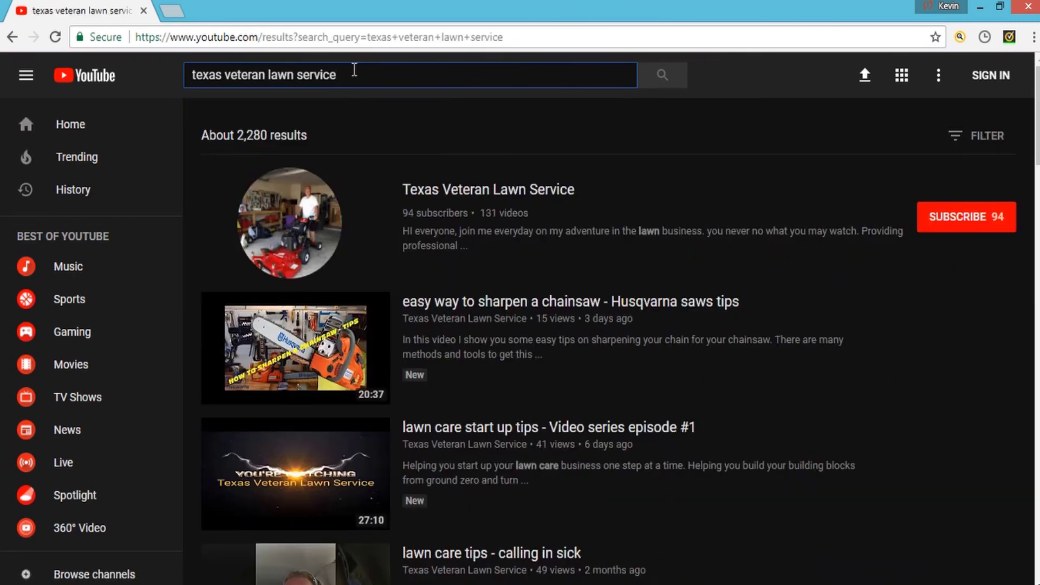
left_click(343, 207)
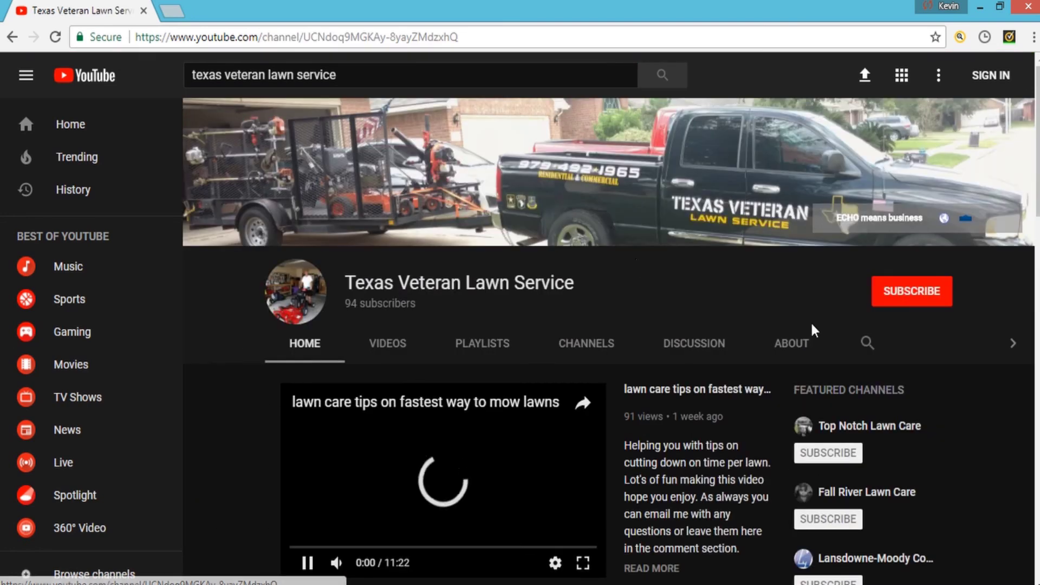
- Pause the featured video and scroll through the channel's Home page uploads and back up
left_click(493, 491)
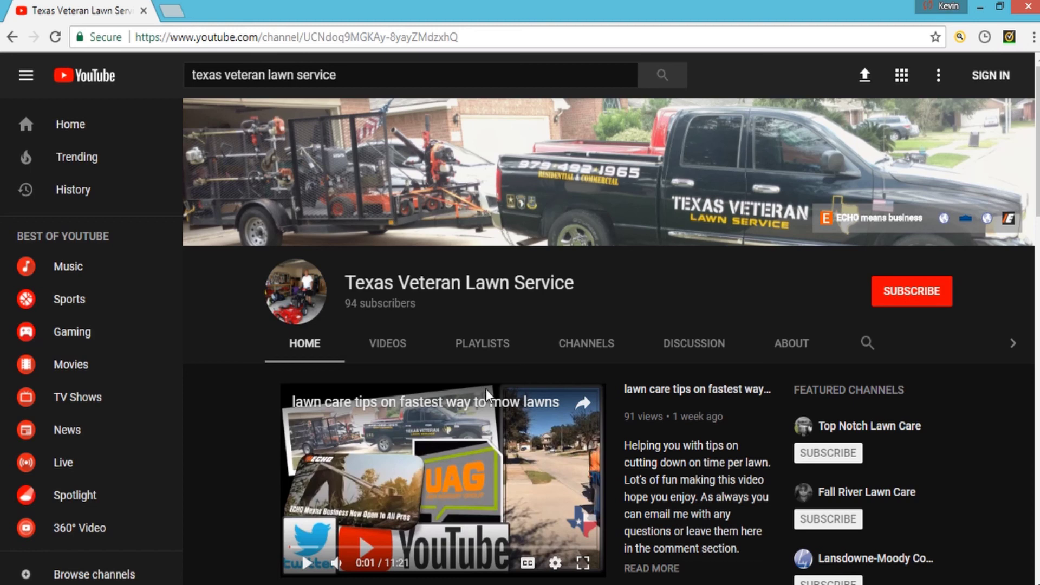
scroll(441, 395, "down", 1)
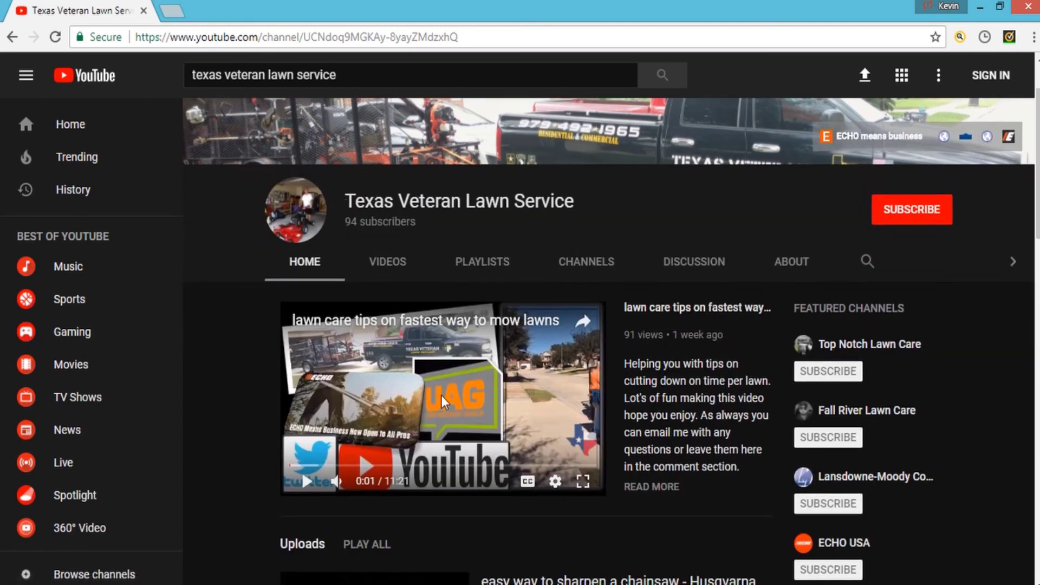
scroll(441, 396, "down", 5)
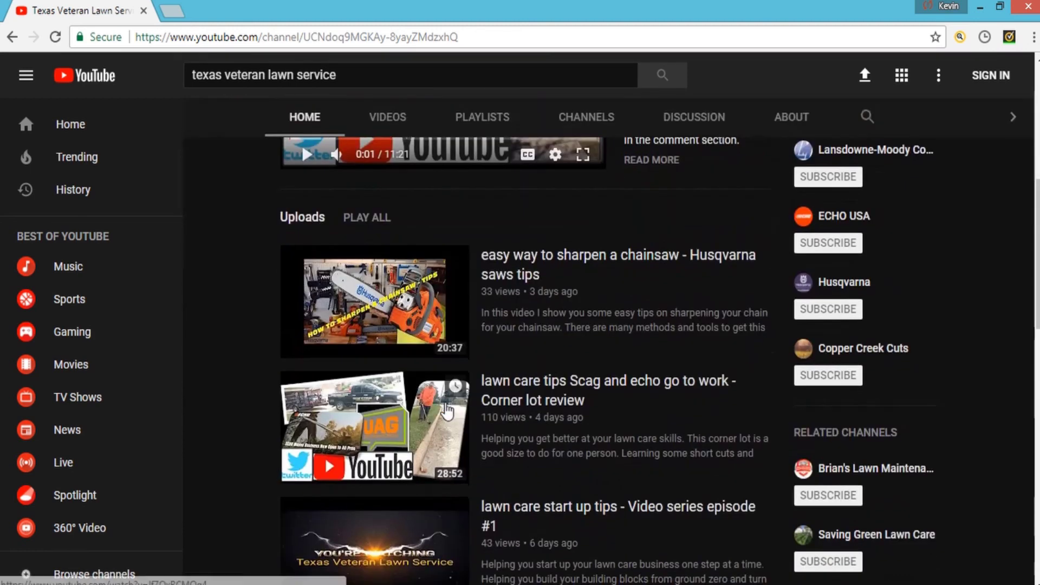
scroll(236, 447, "down", 5)
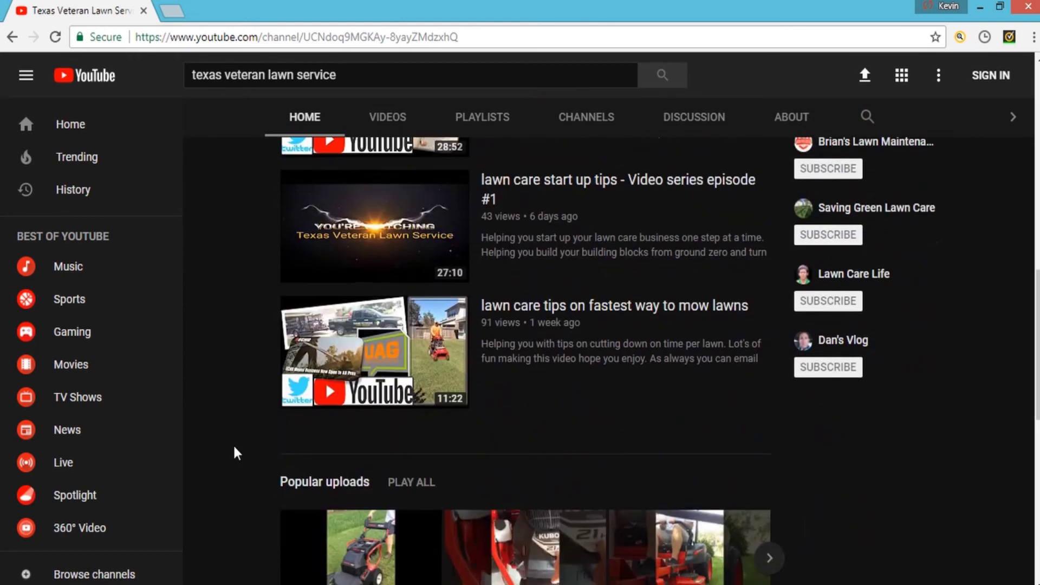
scroll(234, 447, "up", 6)
scroll(246, 430, "up", 3)
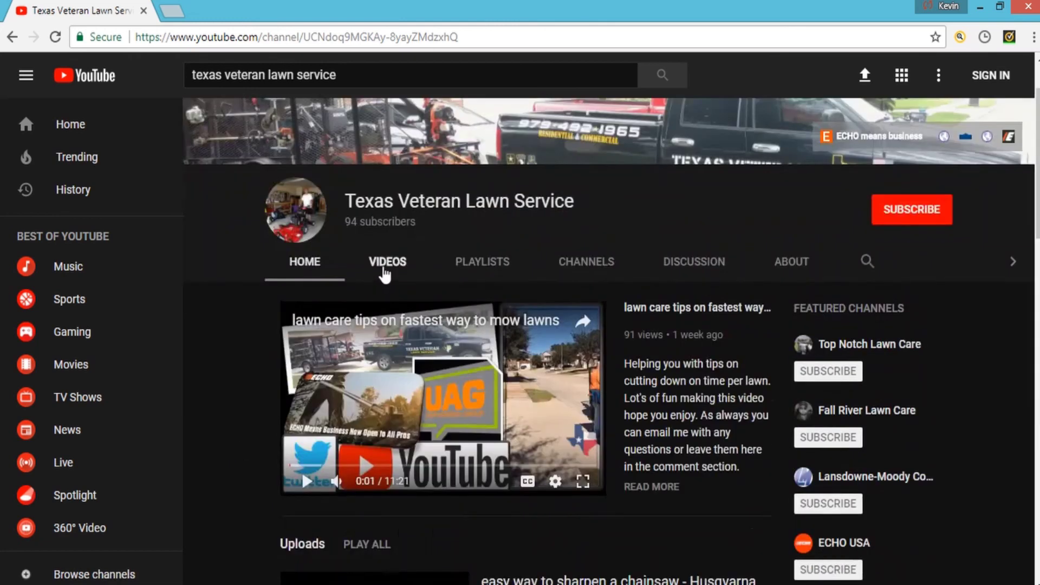
- Show the channel's VIDEOS tab and scroll through the uploaded videos grid
left_click(387, 271)
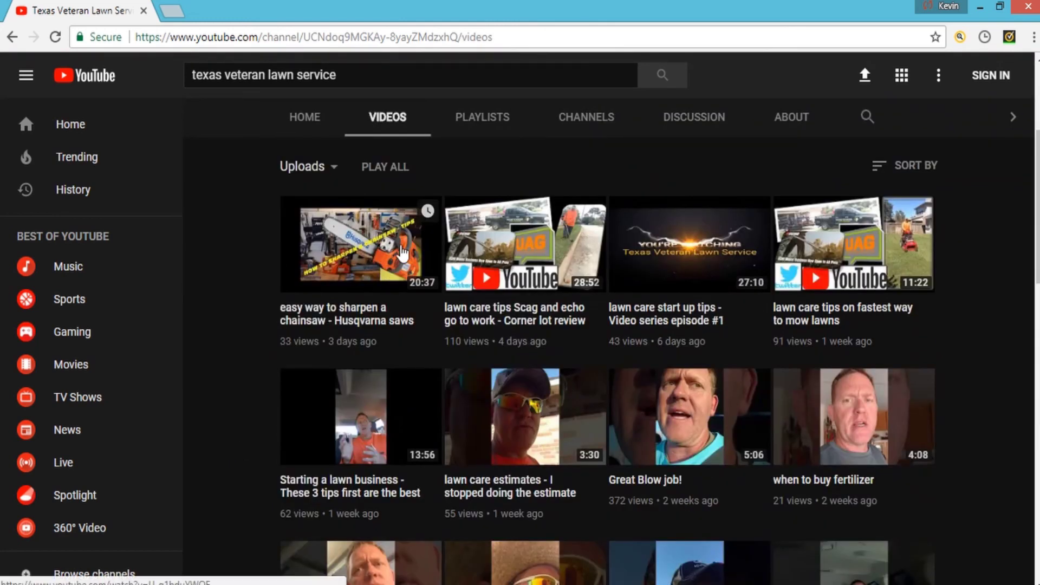
scroll(204, 353, "down", 1)
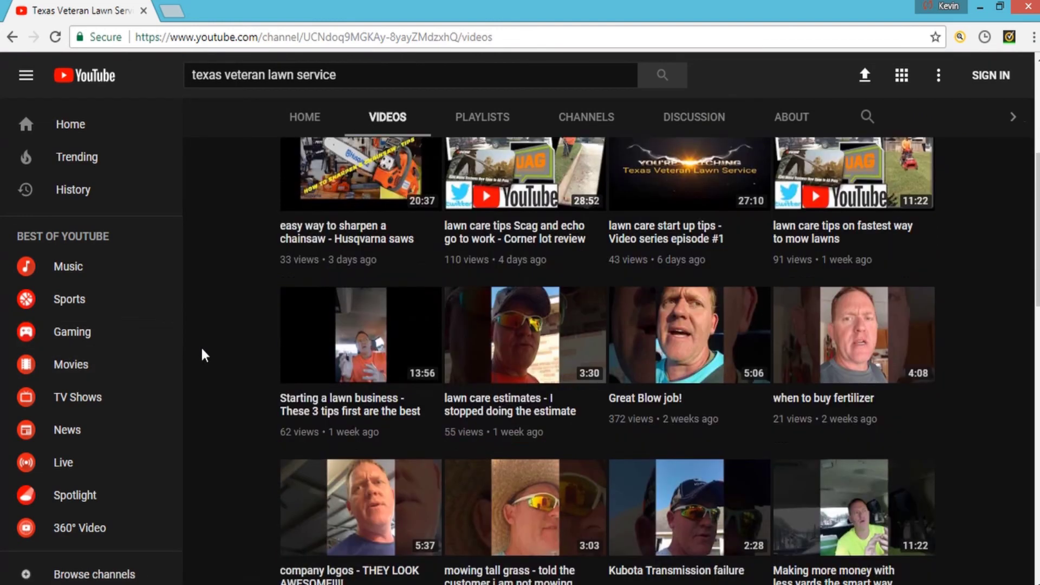
scroll(202, 349, "down", 12)
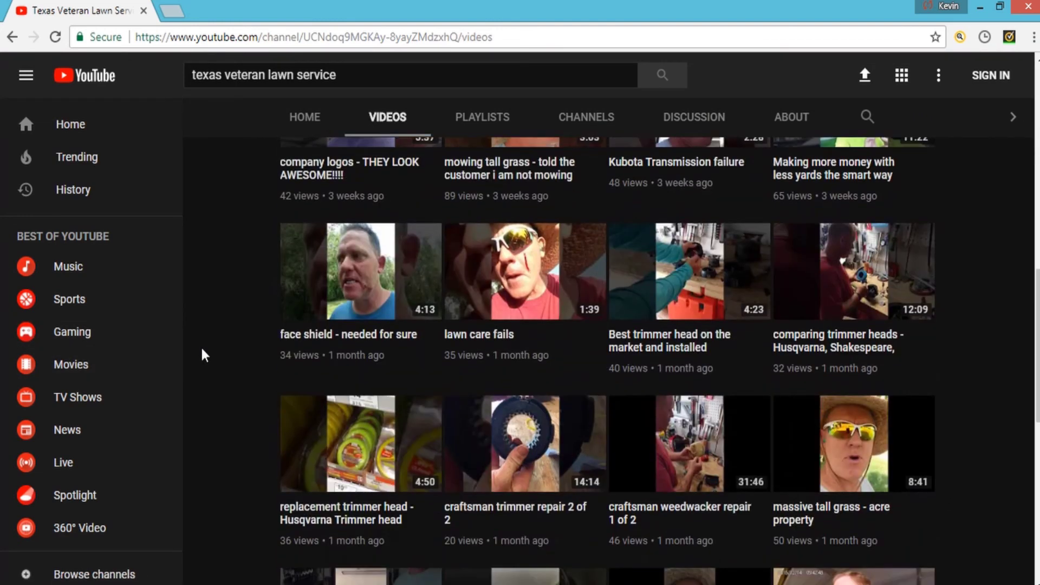
scroll(202, 350, "down", 6)
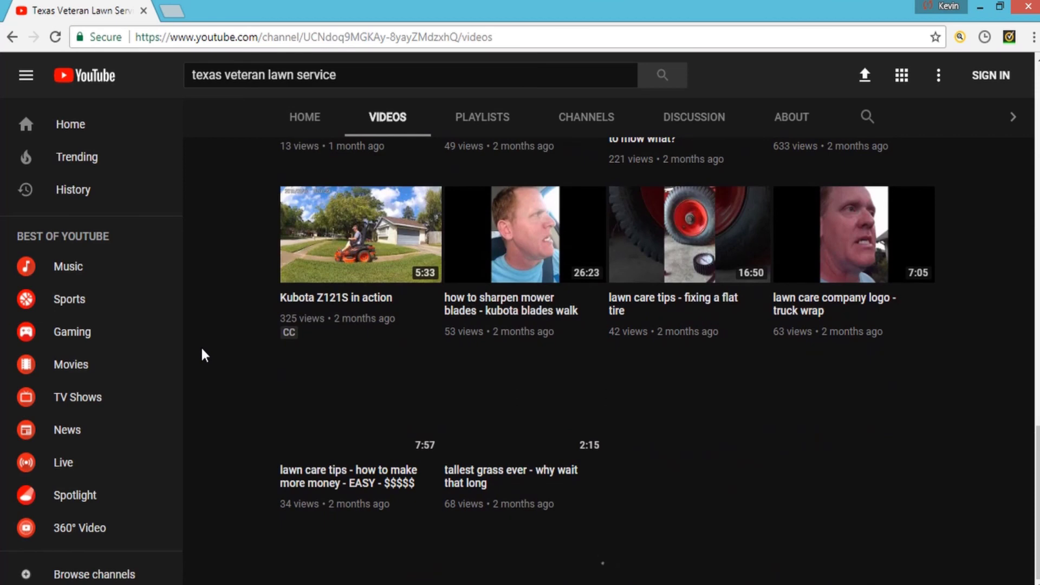
scroll(202, 349, "up", 20)
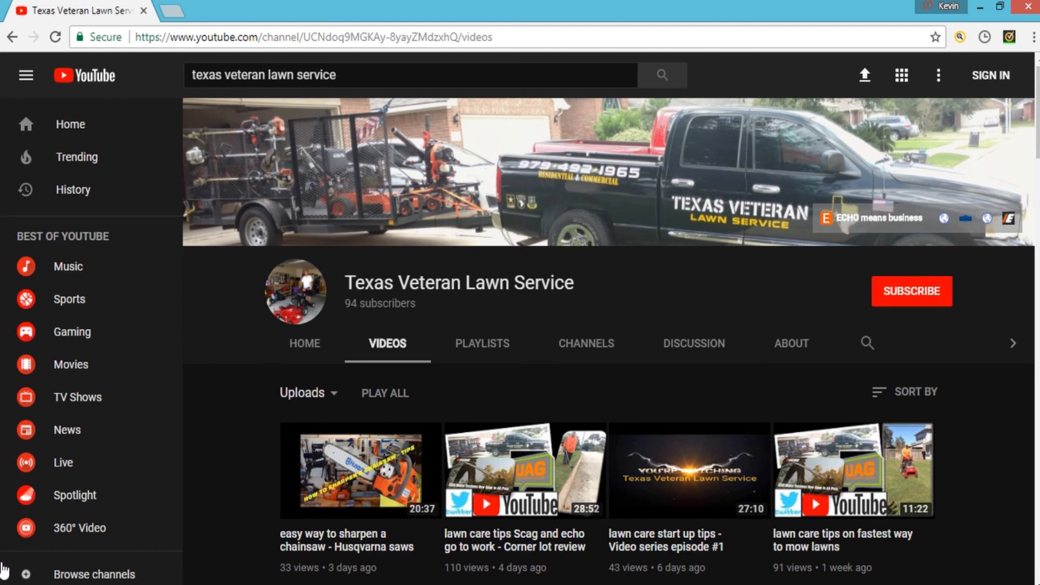
- Go back twice to Yardbook's Customers list and select the customer search box
left_click(11, 44)
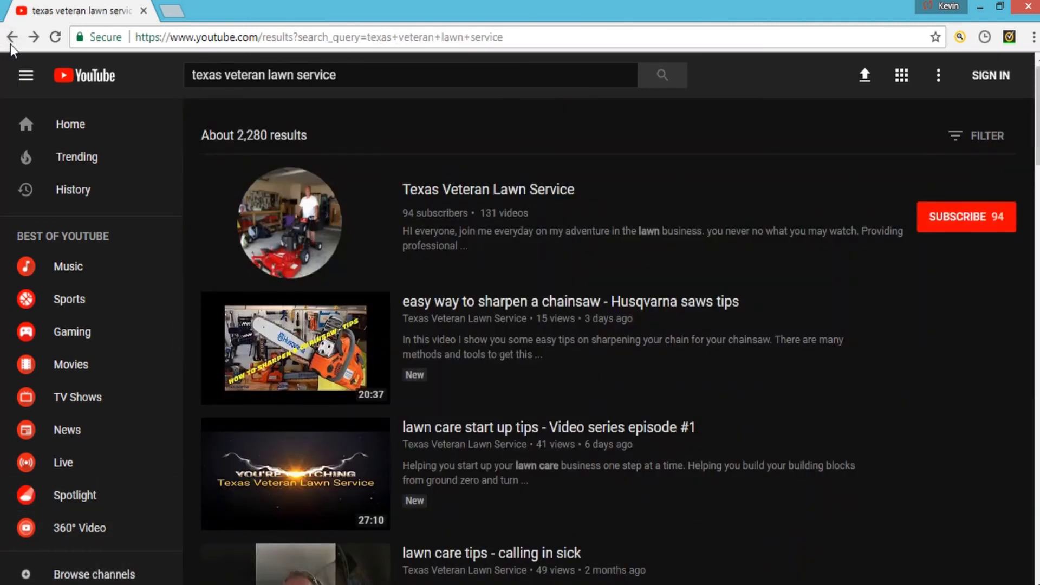
left_click(12, 43)
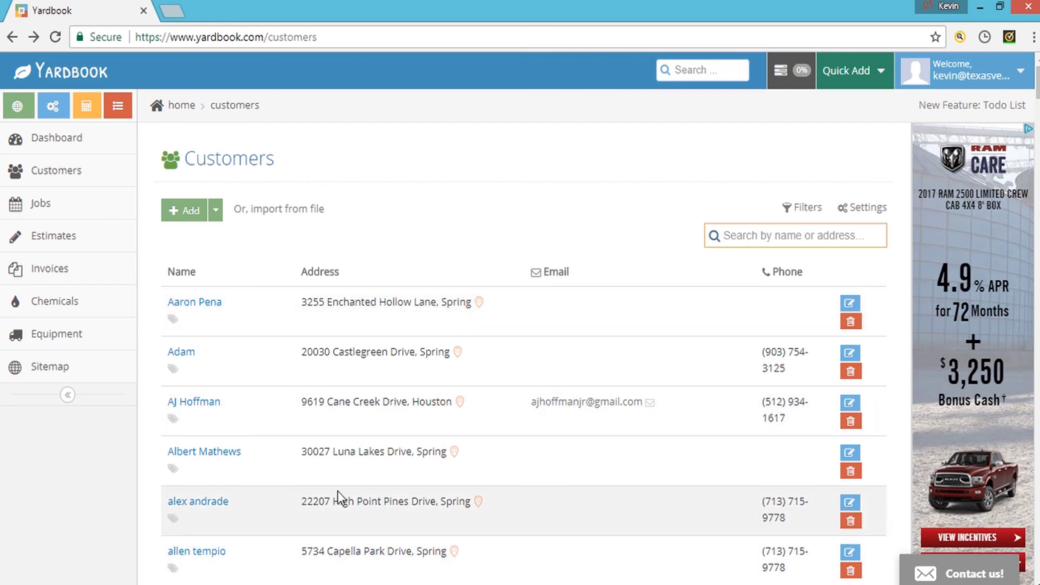
left_click(725, 236)
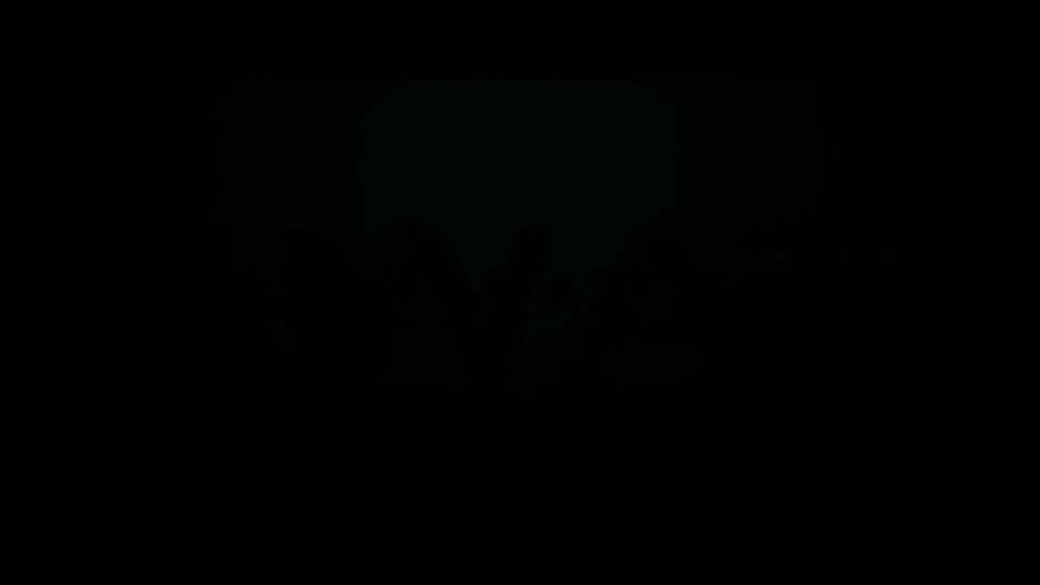